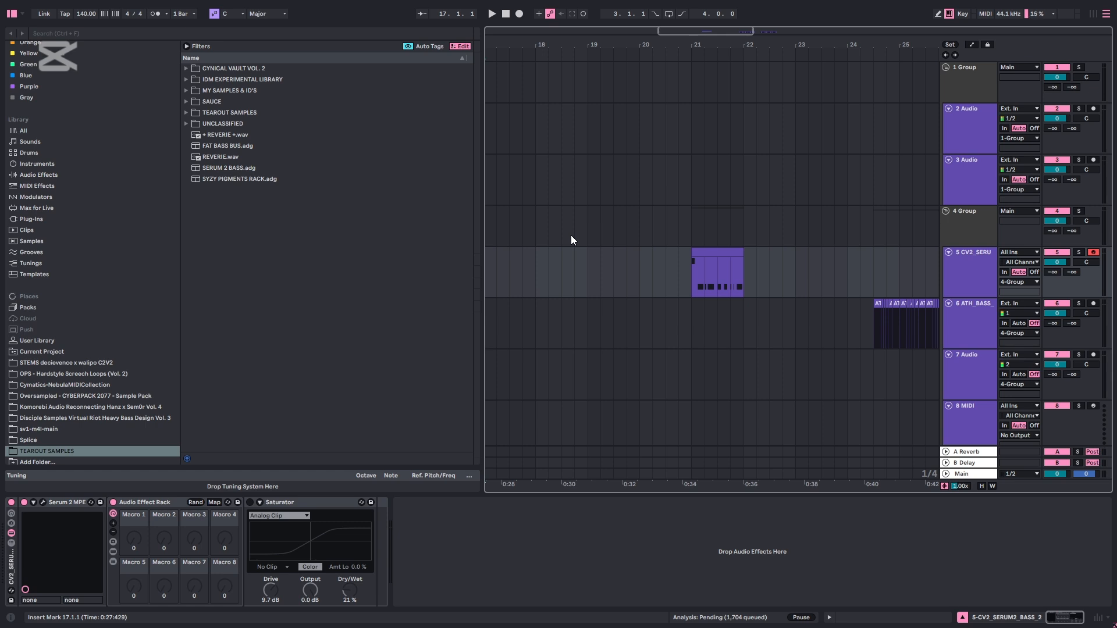
Play the clips on the ATH_BASS_JAUNDICE3 track from 24.3
left_click(834, 326)
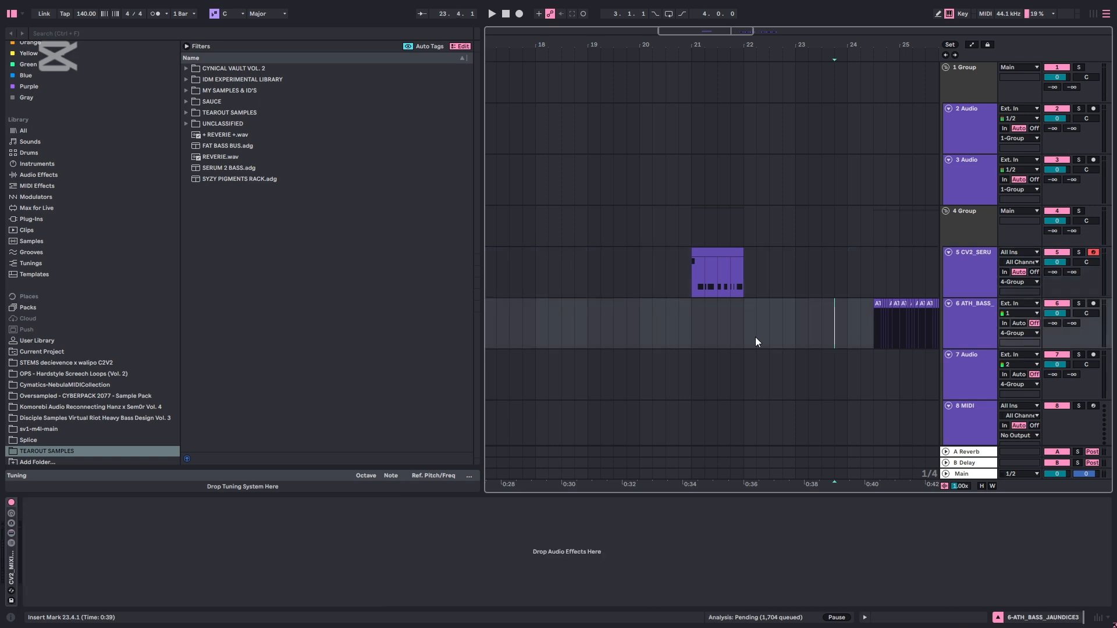
left_click(872, 329)
key("space")
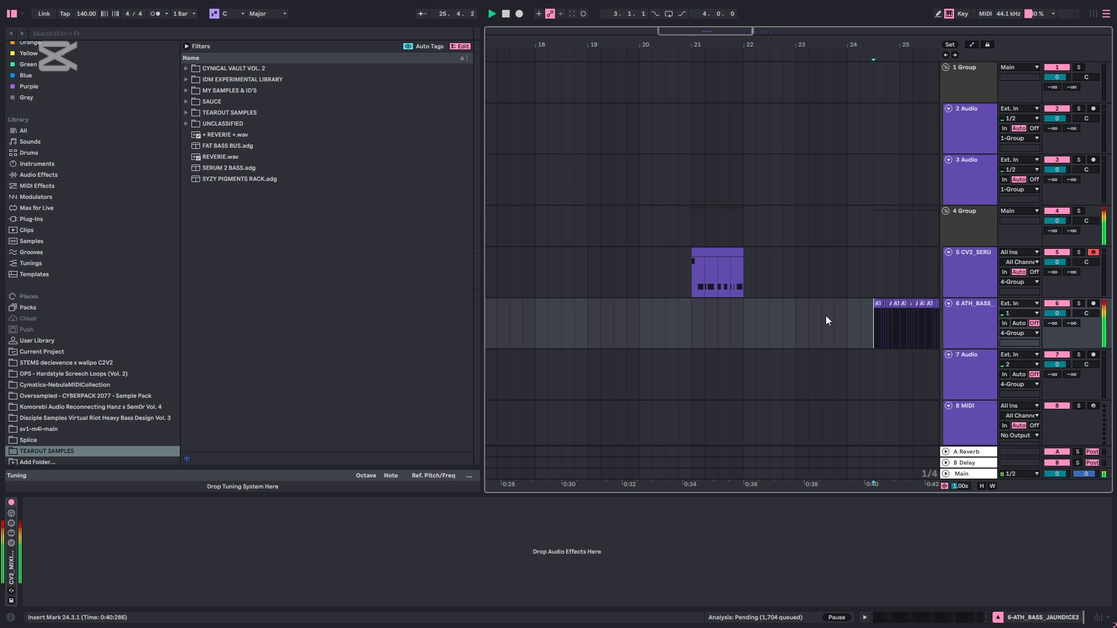
key("space")
Play the MIDI clip on the CV2_SERUM2_BASS_2 track from bar 21
left_click(692, 317)
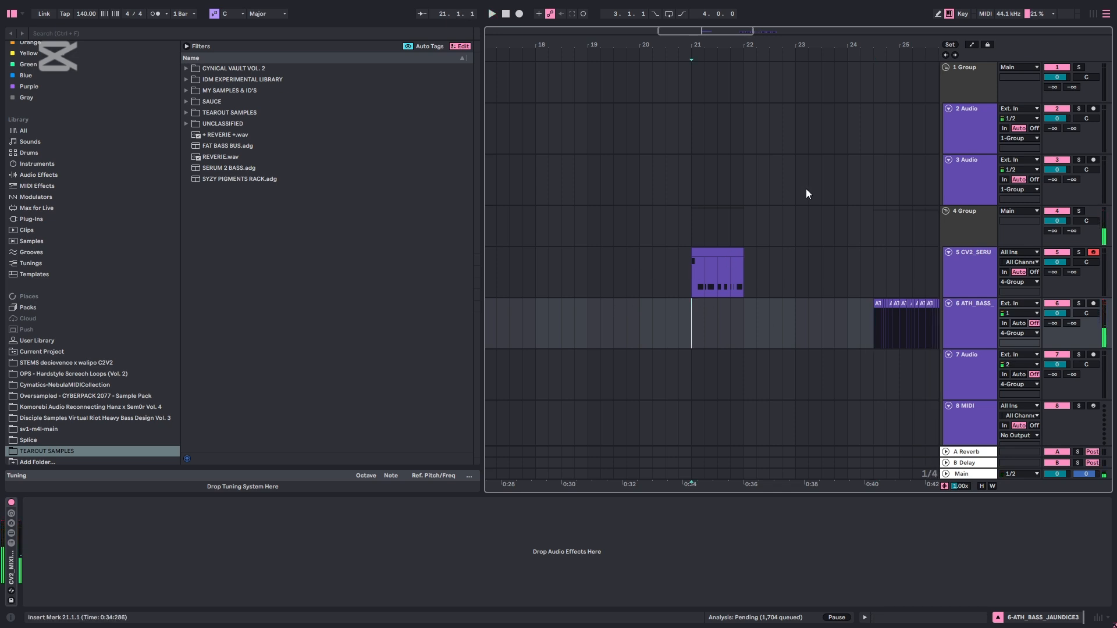
key("space")
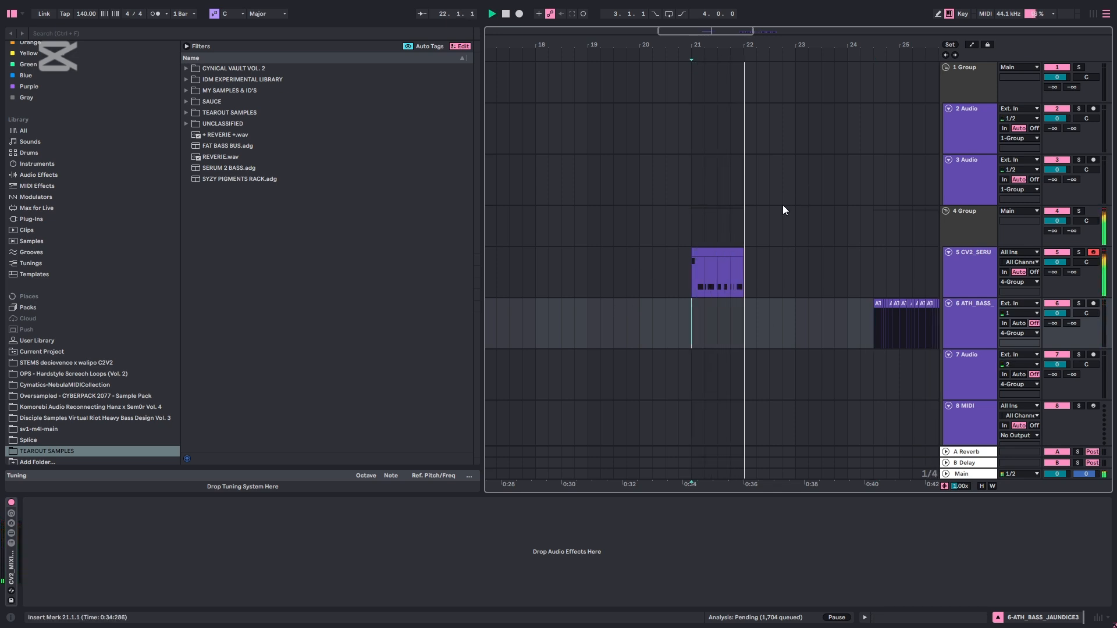
key("space")
left_click(861, 322)
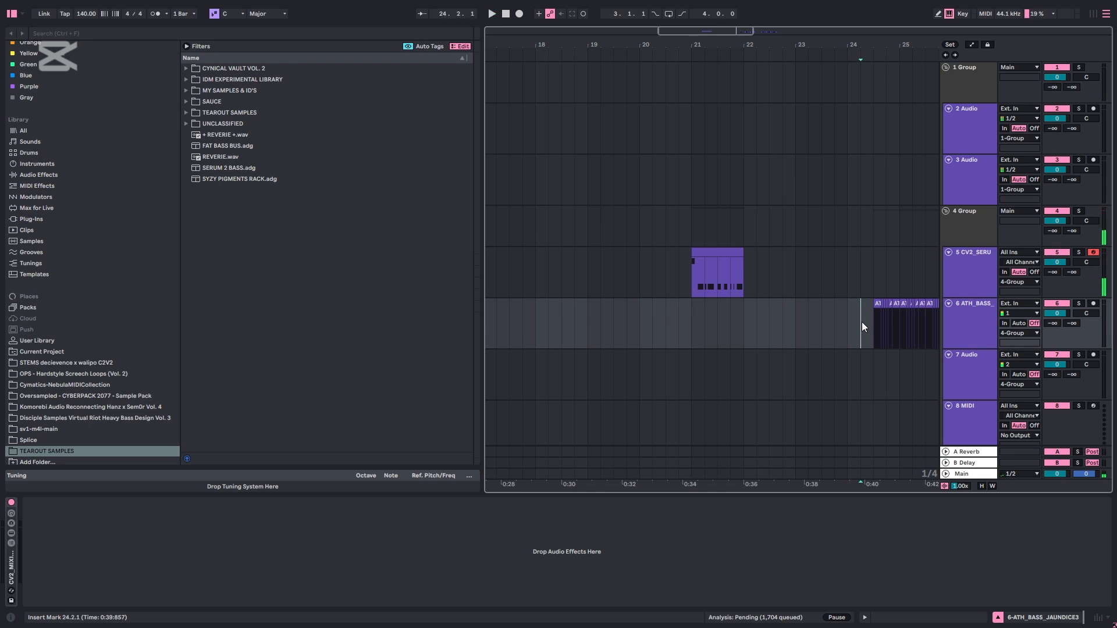
Bypass the effect racks on the ATH_BASS_JAUNDICE3 and CV2_SERUM2_BASS_2 tracks
left_click(976, 312)
left_click(11, 502)
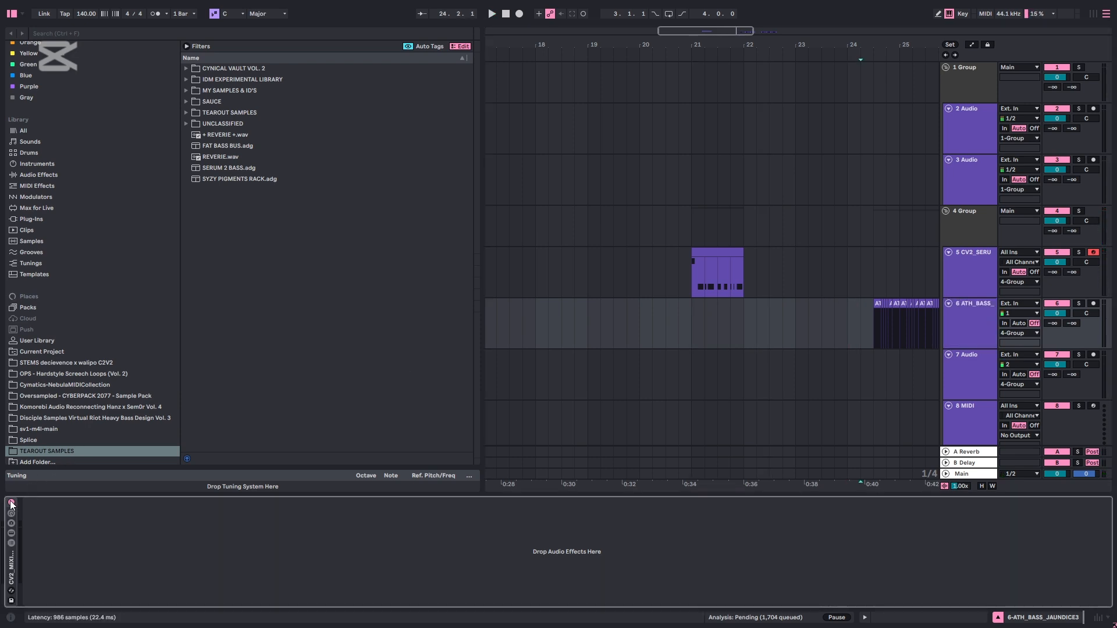
left_click(968, 260)
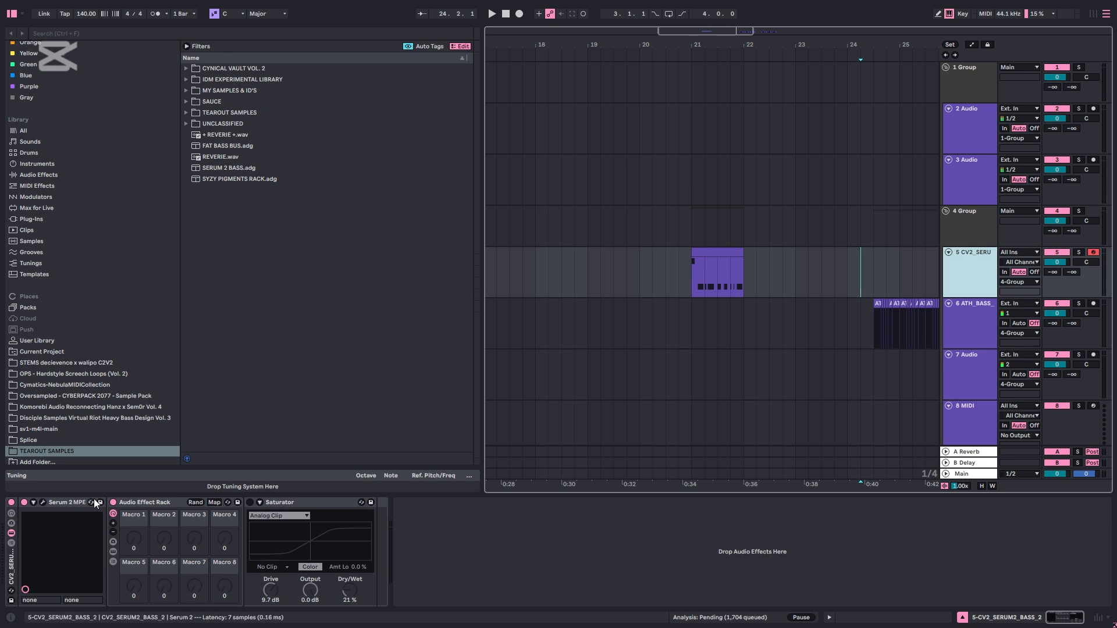
Play the Serum clip from bar 21, followed by the ATH_BASS clips from 24.3, to hear both without processing
left_click(734, 267)
key("space")
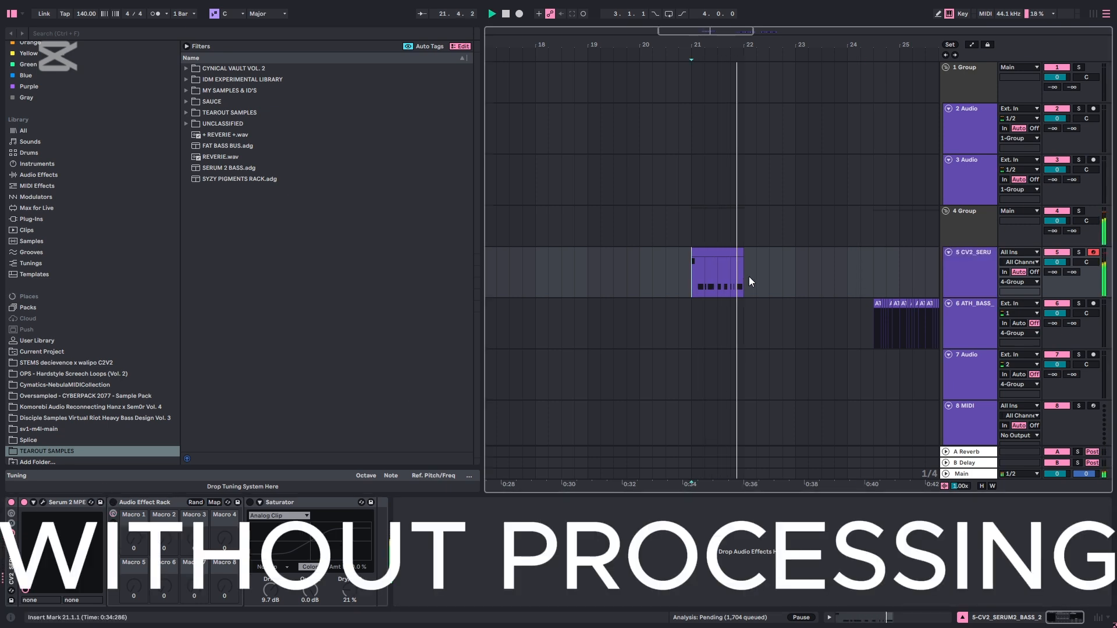
scroll(610, 249, "right", 4)
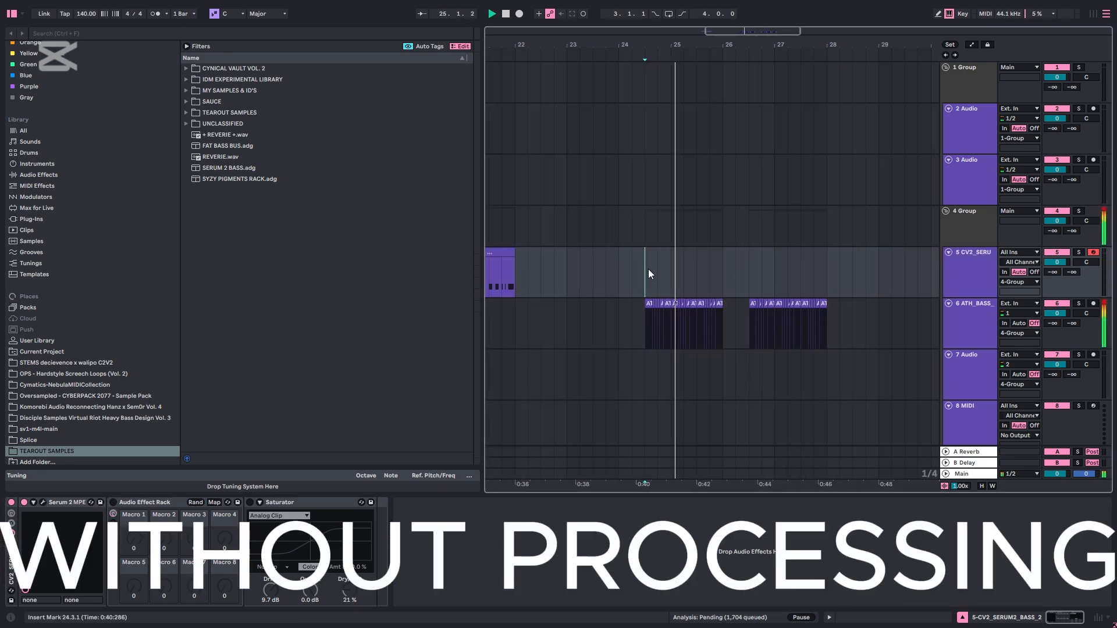
scroll(679, 264, "up", 3)
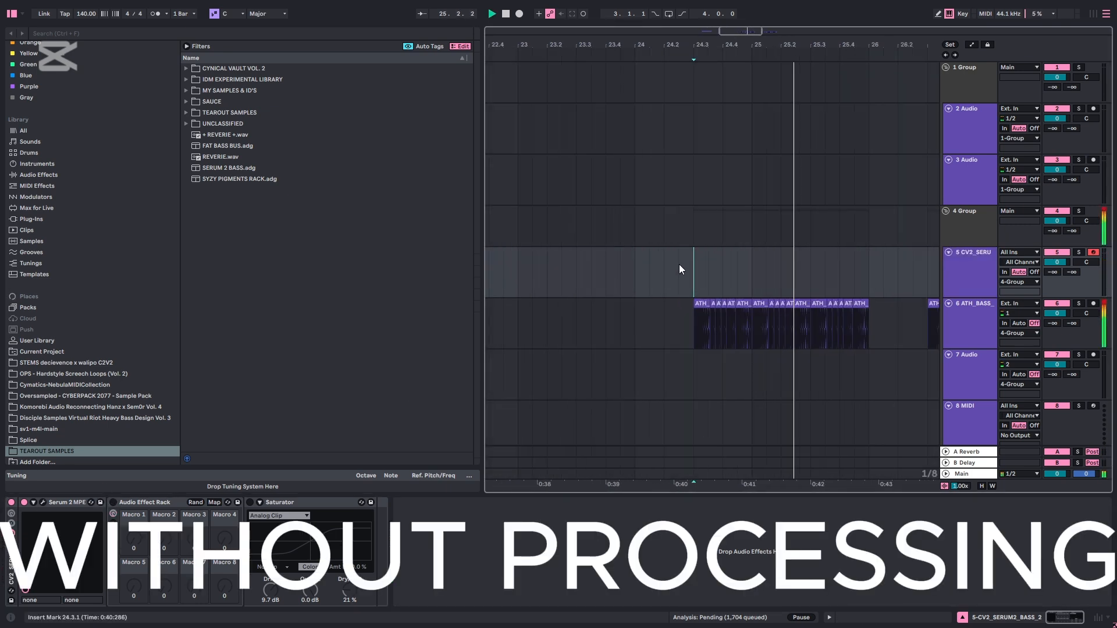
key("space")
Re-enable the main processing rack on the ATH_BASS_JAUNDICE3 track and unfold it to show its devices
left_click(994, 320)
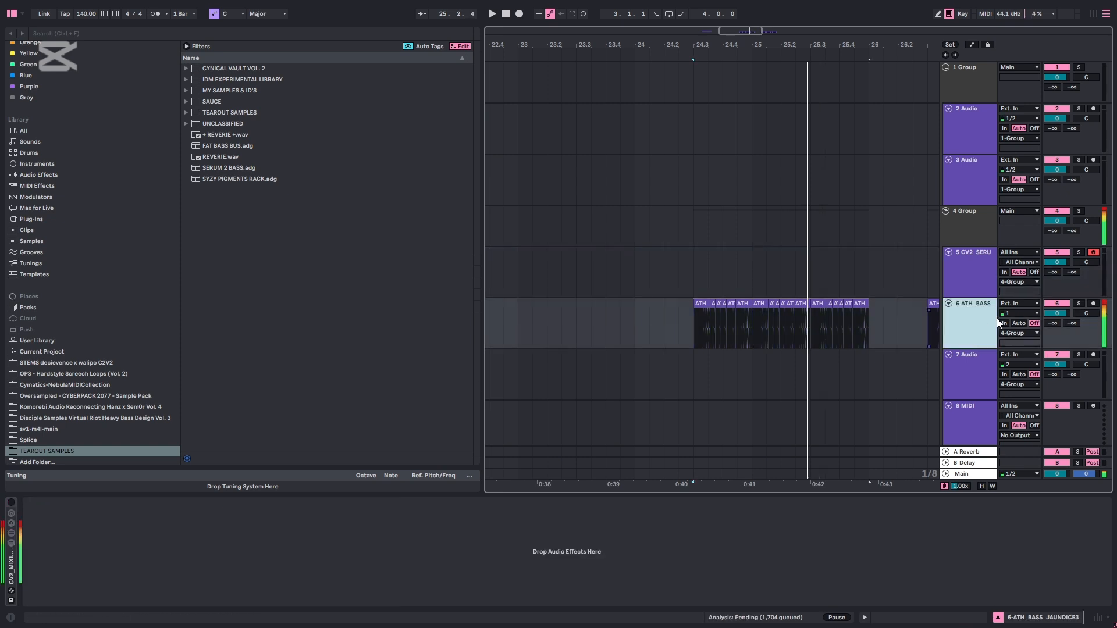
double_click(958, 319)
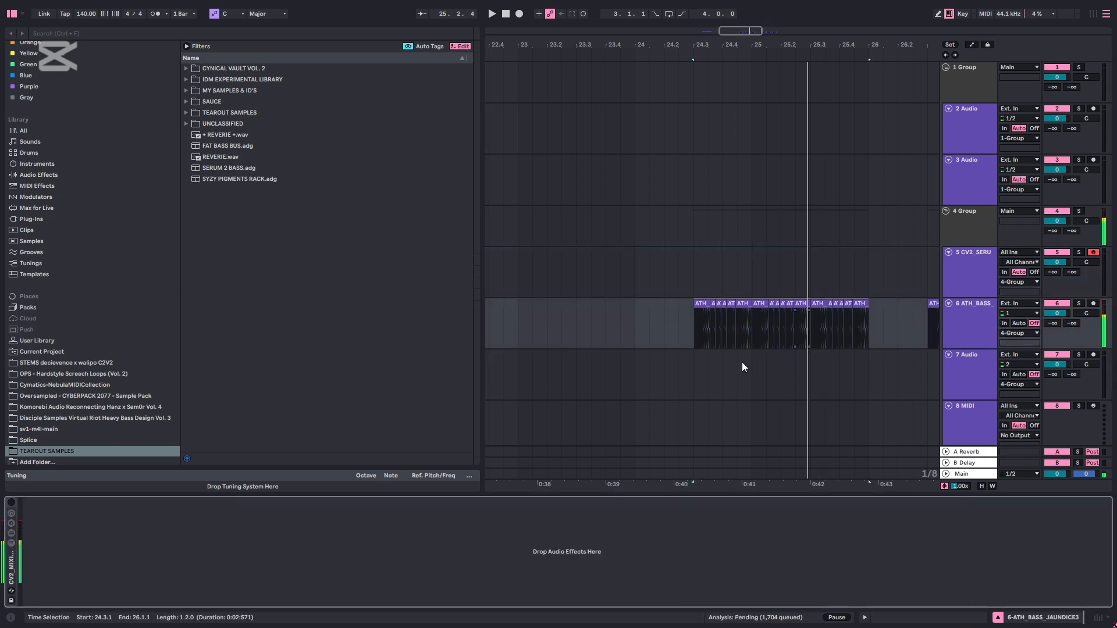
left_click(963, 309)
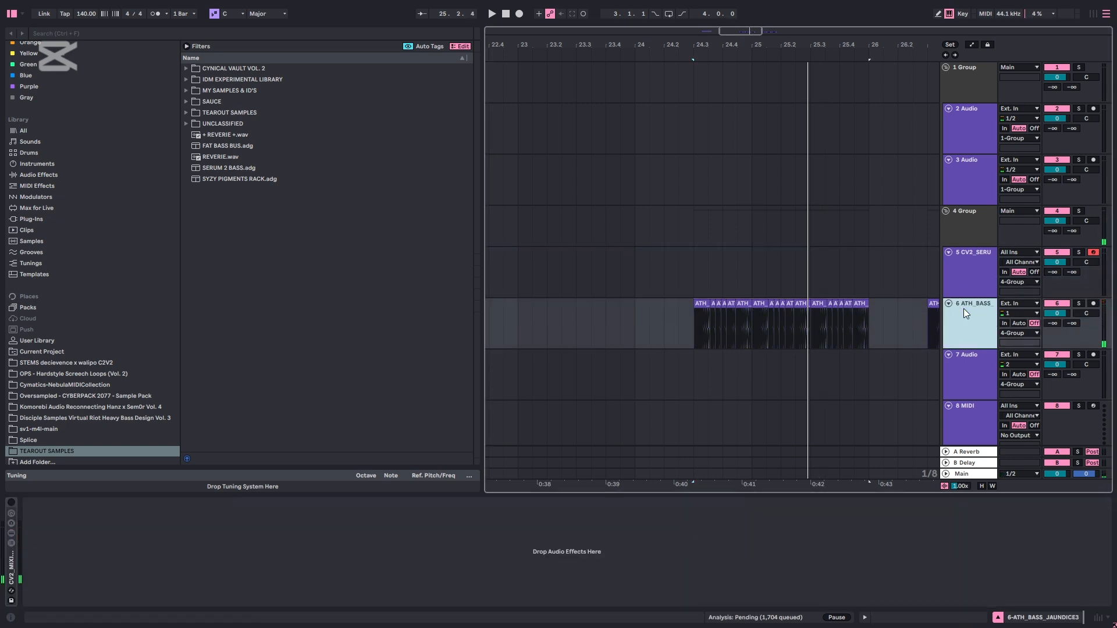
double_click(964, 308)
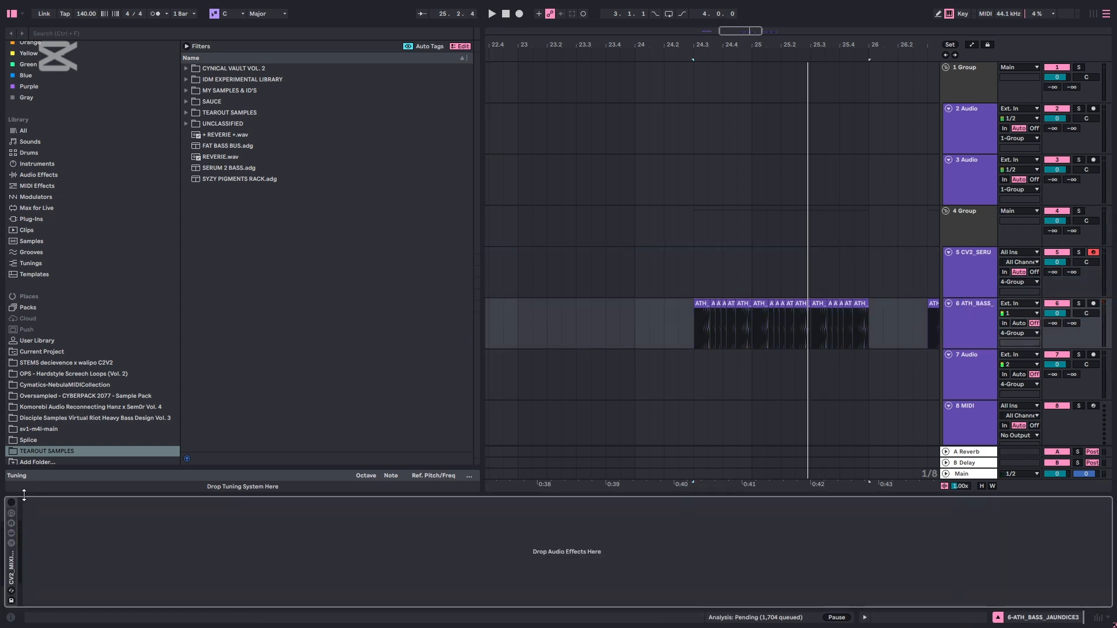
double_click(13, 570)
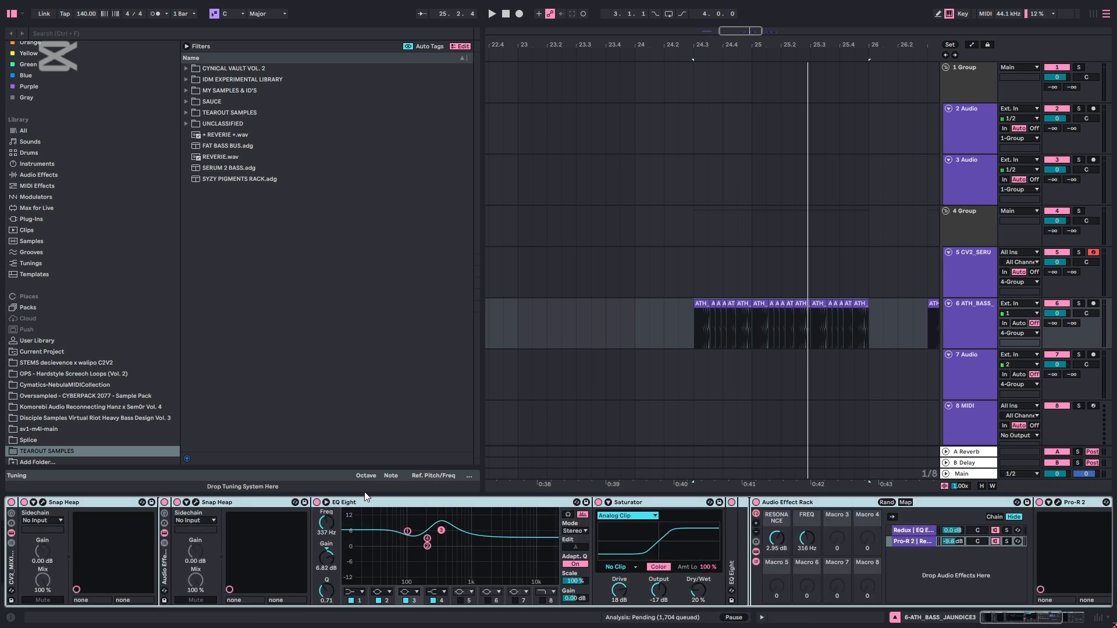
Fold and bypass the two nested Audio Effect Racks, leaving only the first Snap Heap active
double_click(165, 558)
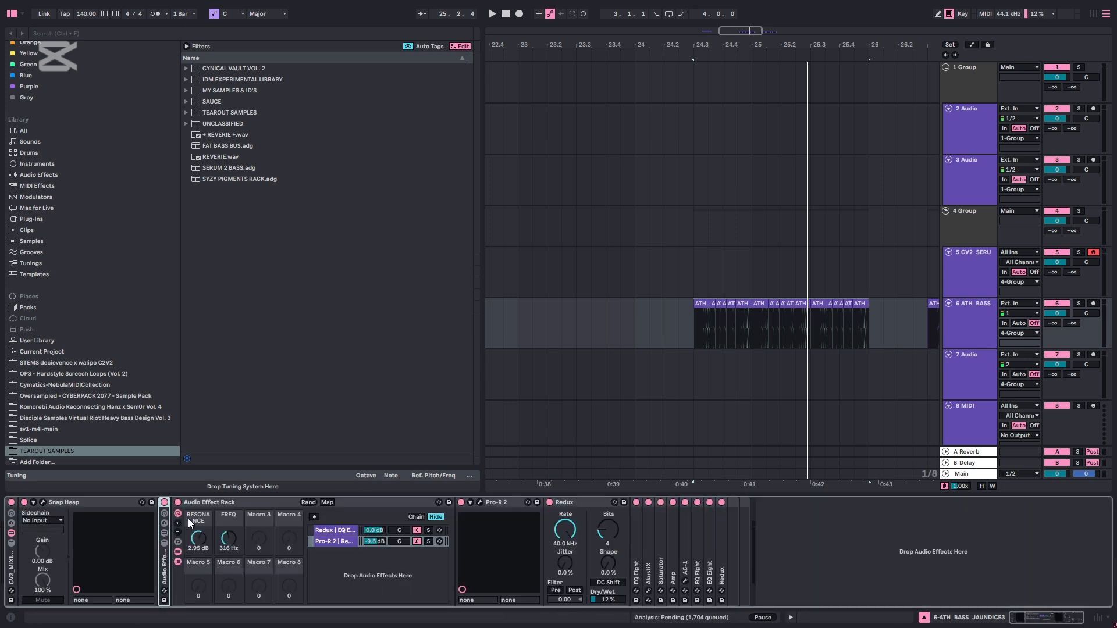
double_click(198, 502)
left_click(177, 502)
left_click(165, 502)
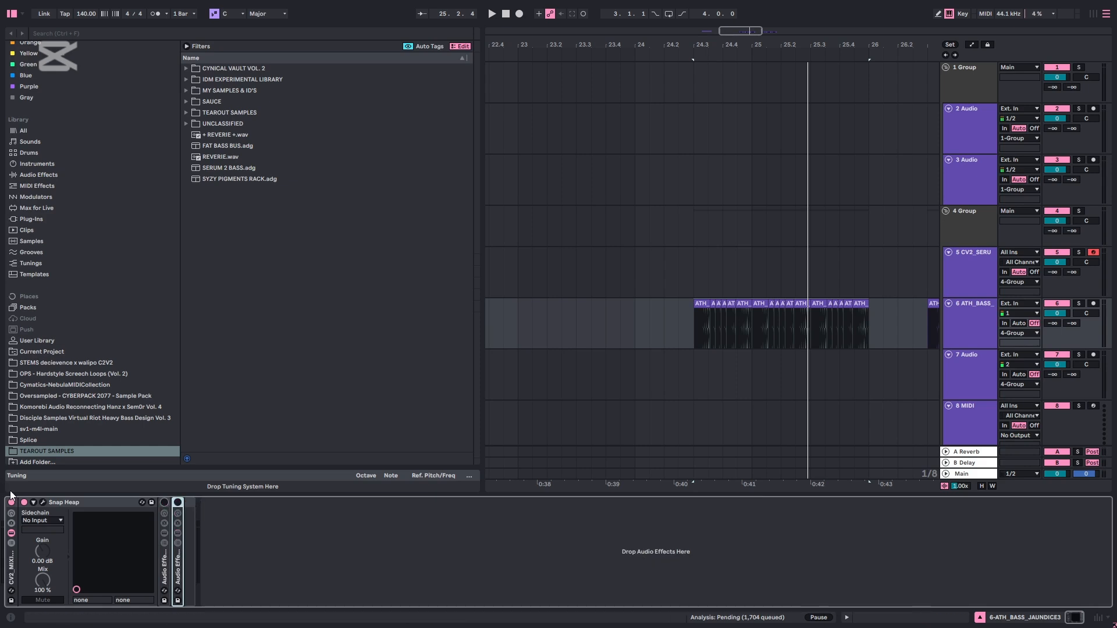
Examine the Distortion and Faturator settings in the first Snap Heap while auditioning the bass, then close its window
left_click(43, 502)
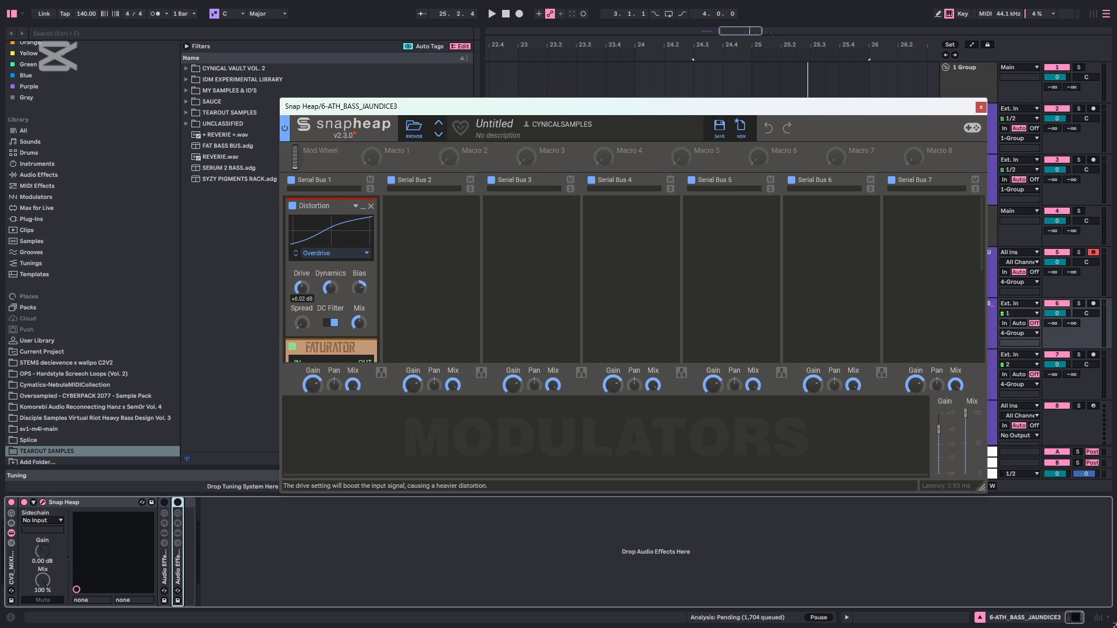
left_click(358, 288)
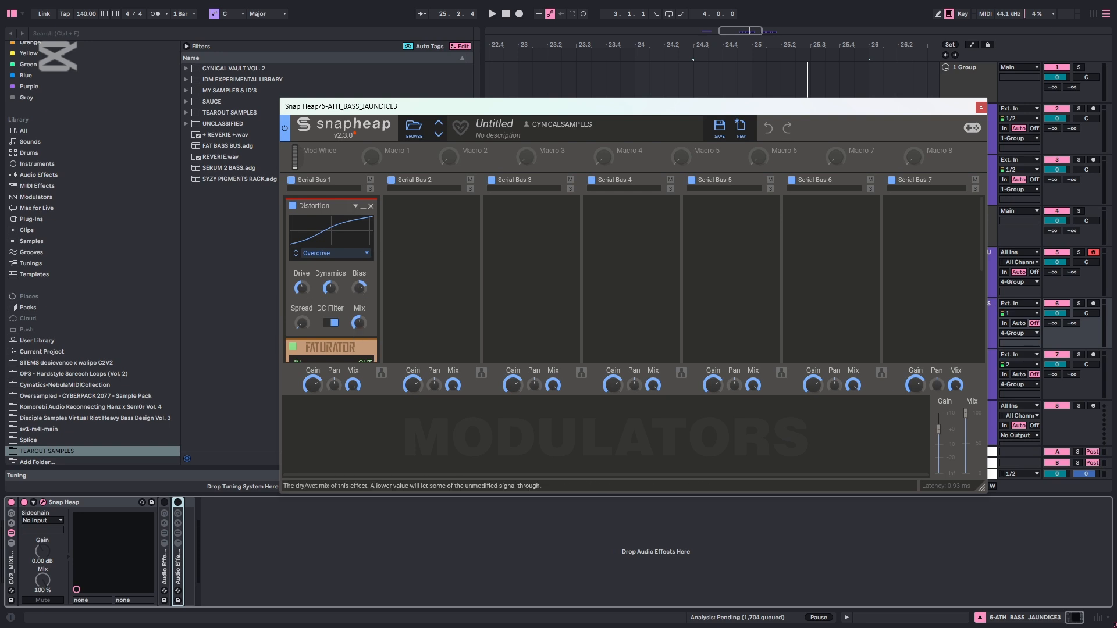
scroll(367, 299, "down", 3)
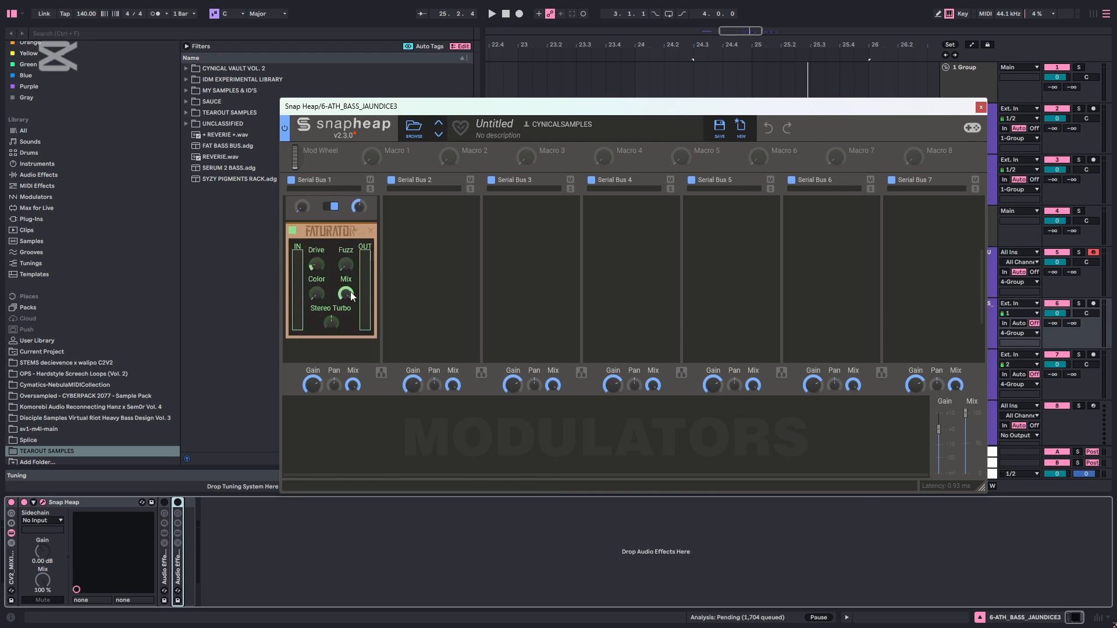
left_click(318, 264)
key("space")
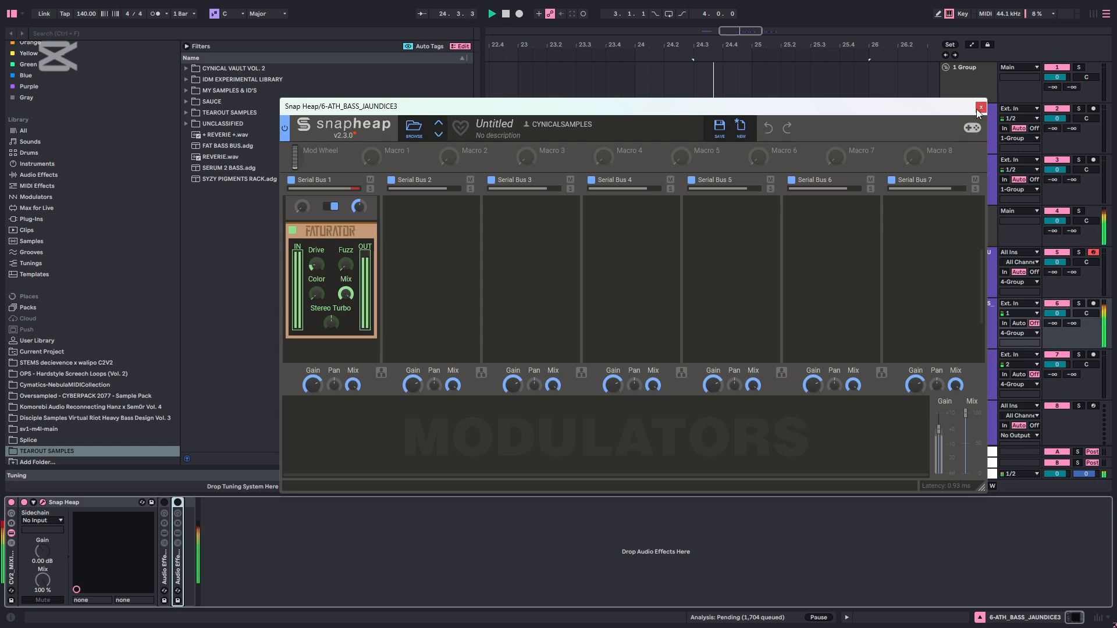
left_click(980, 107)
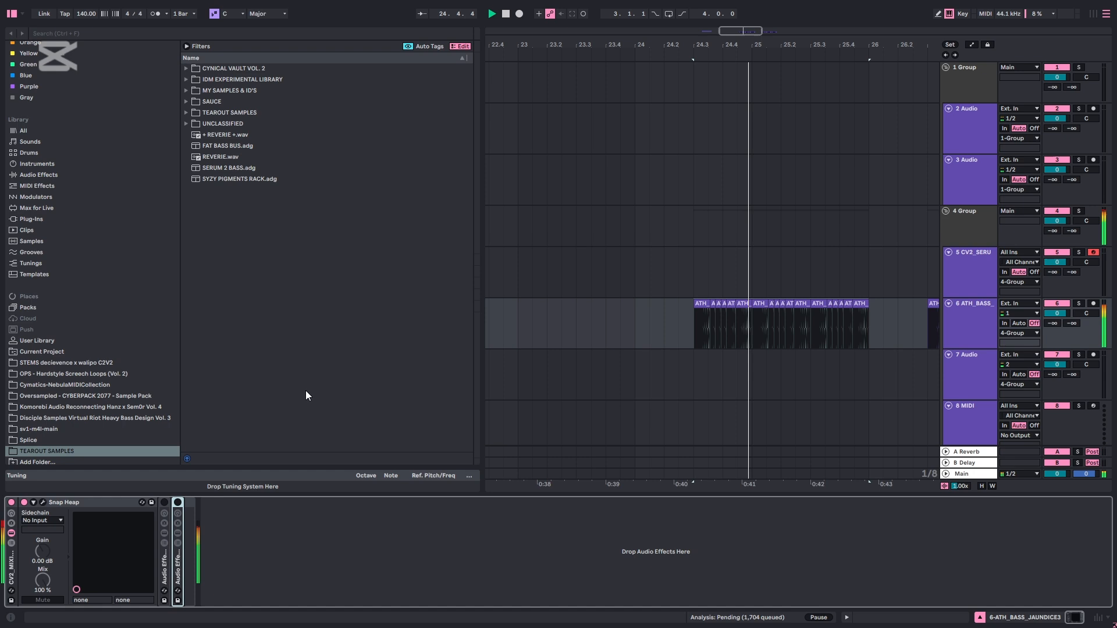
Compare the bass clips with the first Snap Heap bypassed and re-enabled during playback
left_click(25, 503)
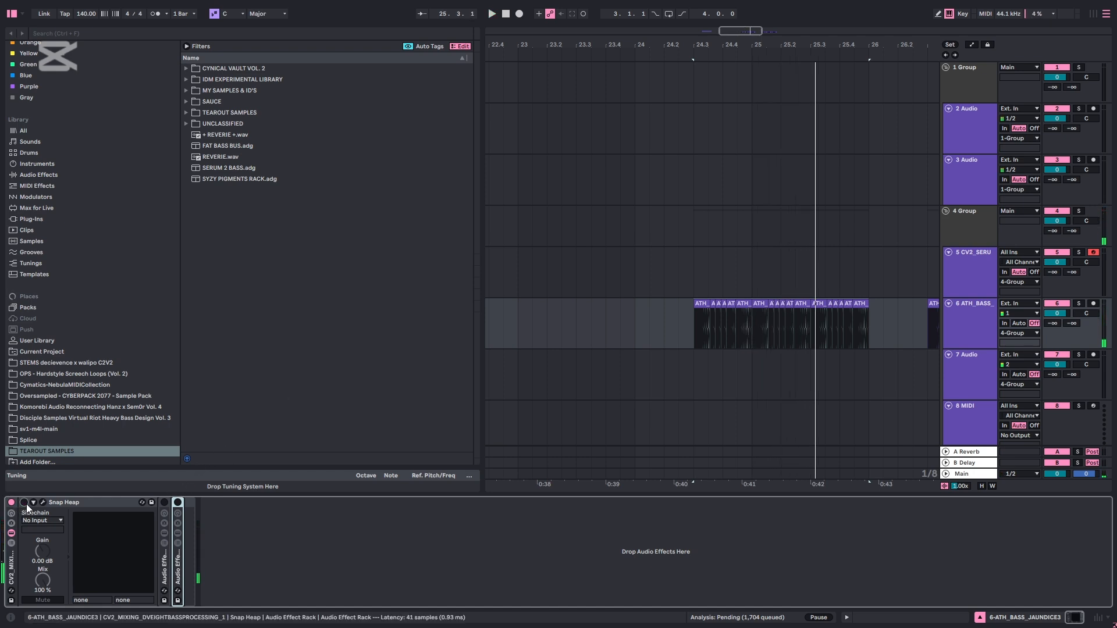
key("space")
left_click(24, 502)
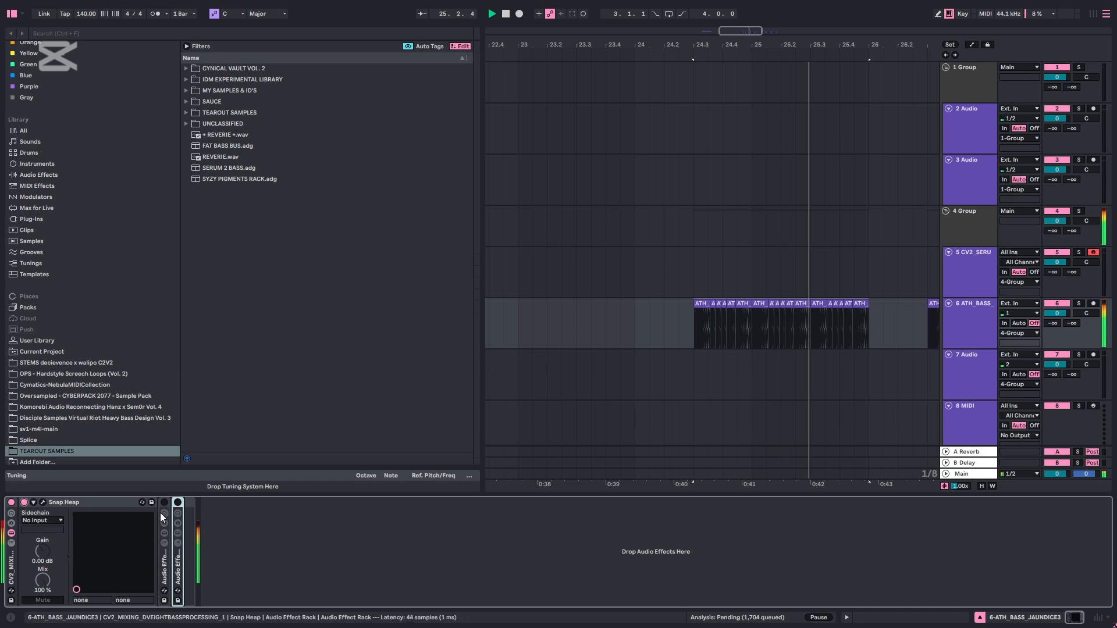
Unfold and enable the first nested Audio Effect Rack, with its EQ Eight and Saturator bypassed
double_click(163, 556)
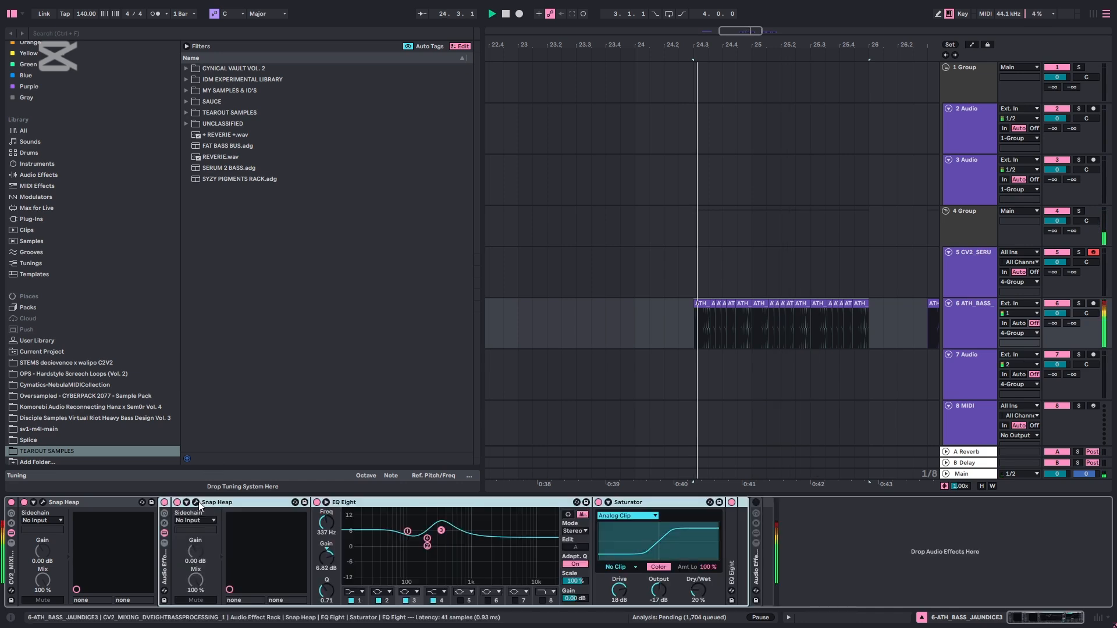
left_click(316, 502)
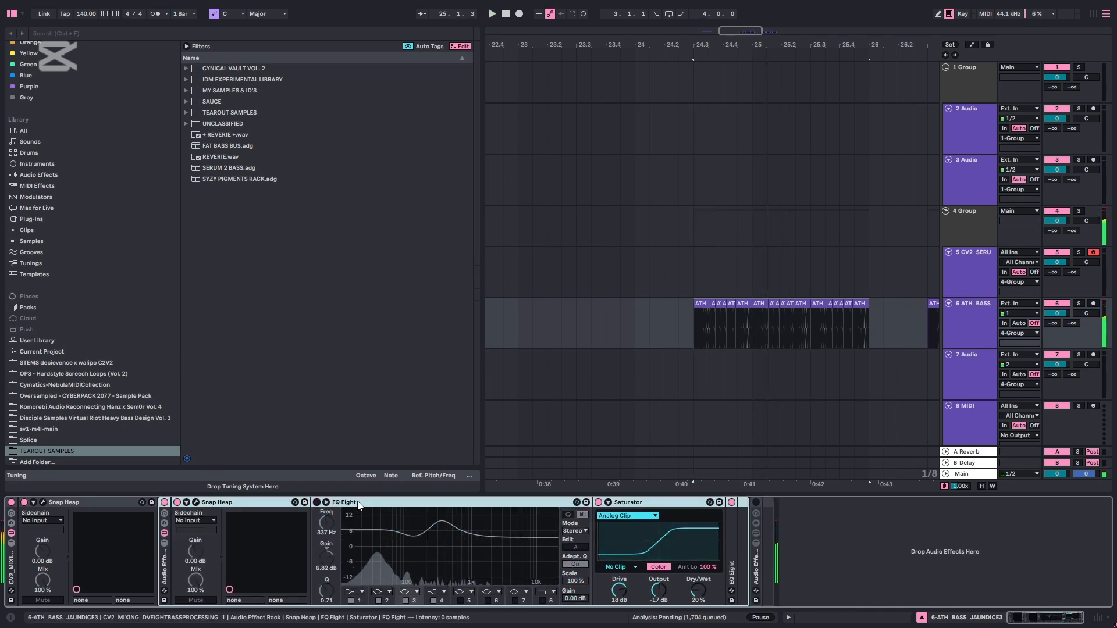
left_click(598, 502)
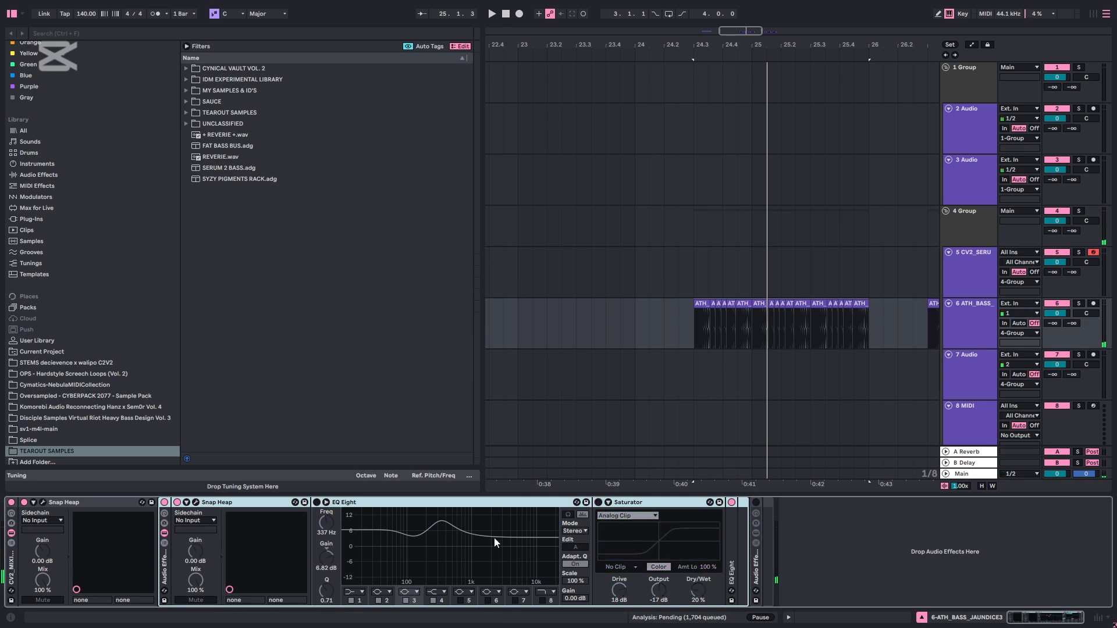
Examine the Distortion and Faturator settings in the nested rack's Snap Heap, then close its window
left_click(187, 501)
left_click(195, 502)
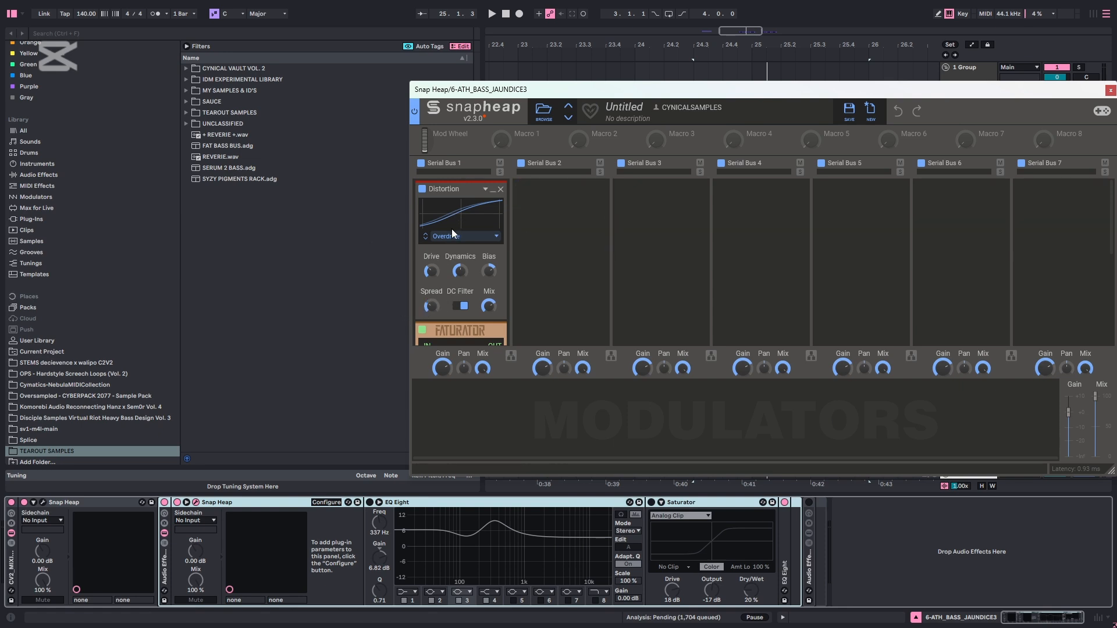
left_click(489, 305)
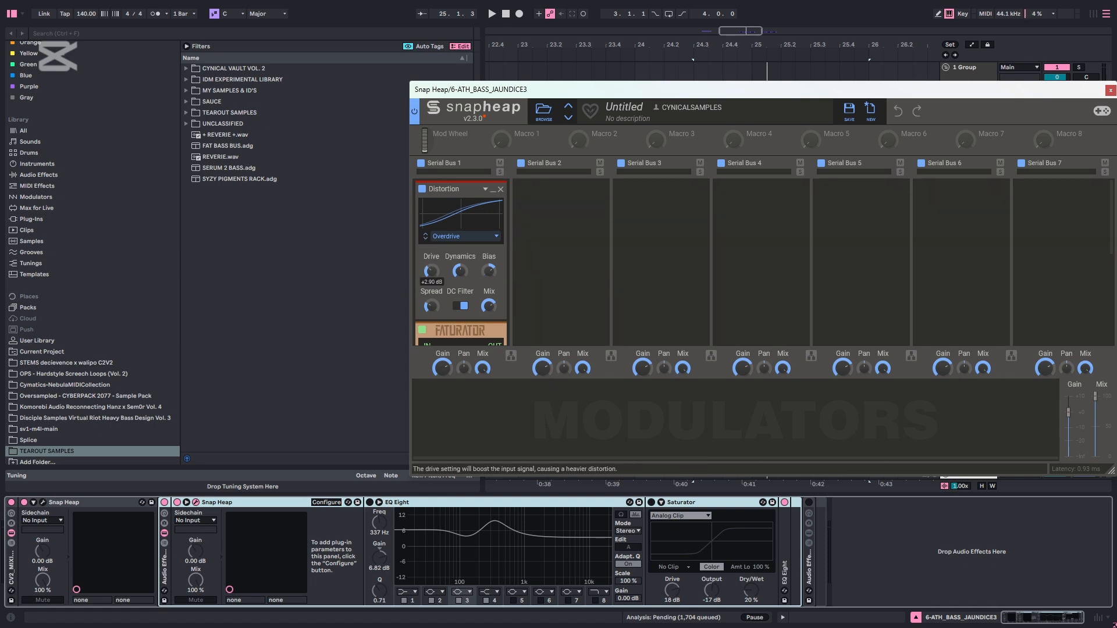
scroll(436, 261, "down", 3)
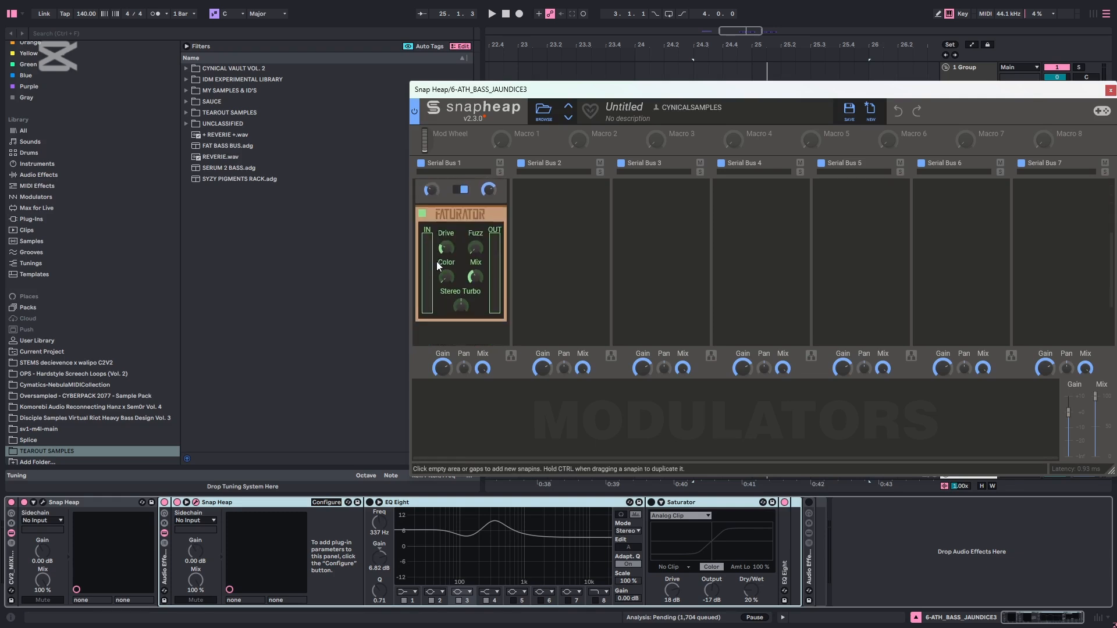
scroll(432, 243, "up", 2)
scroll(427, 255, "down", 2)
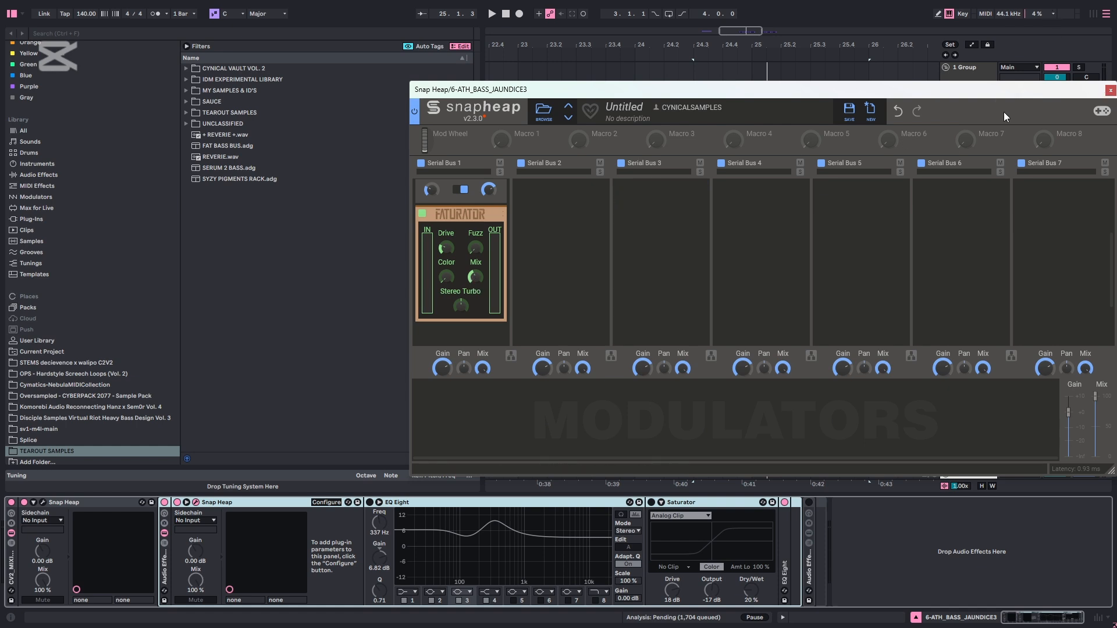
left_click(1110, 91)
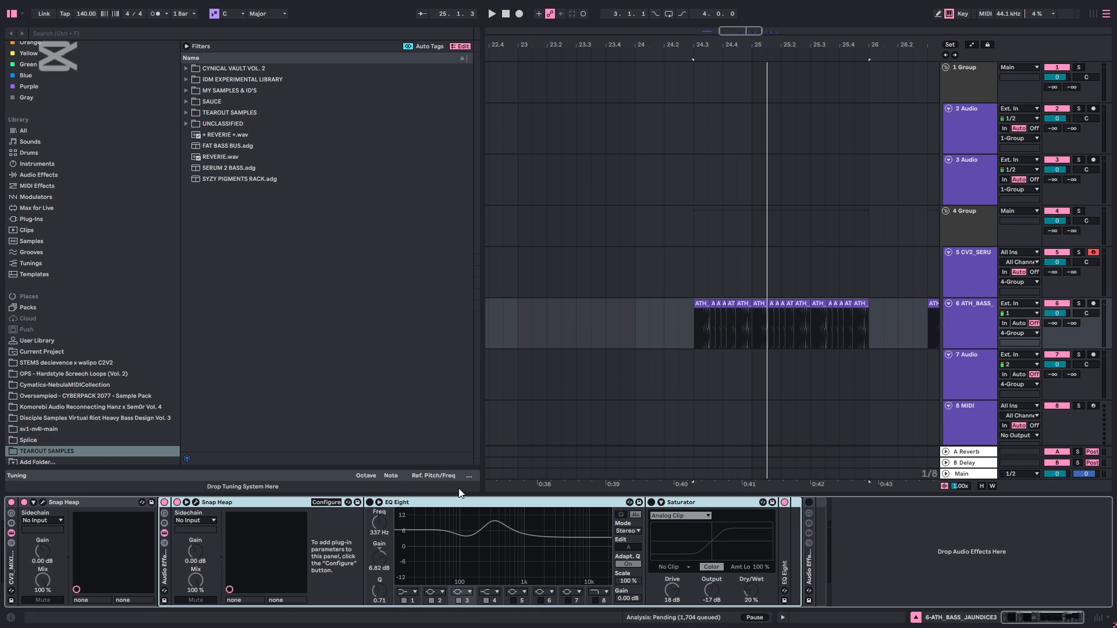
Re-enable the nested rack's EQ Eight and compare the bass with and without it during playback
left_click(400, 503)
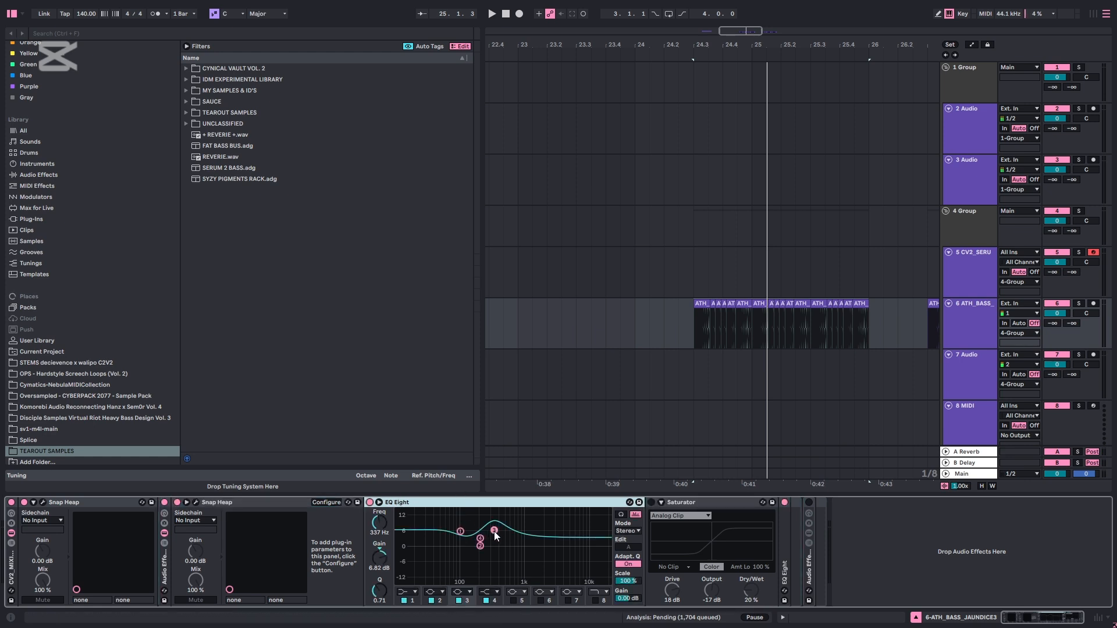
left_click(494, 532)
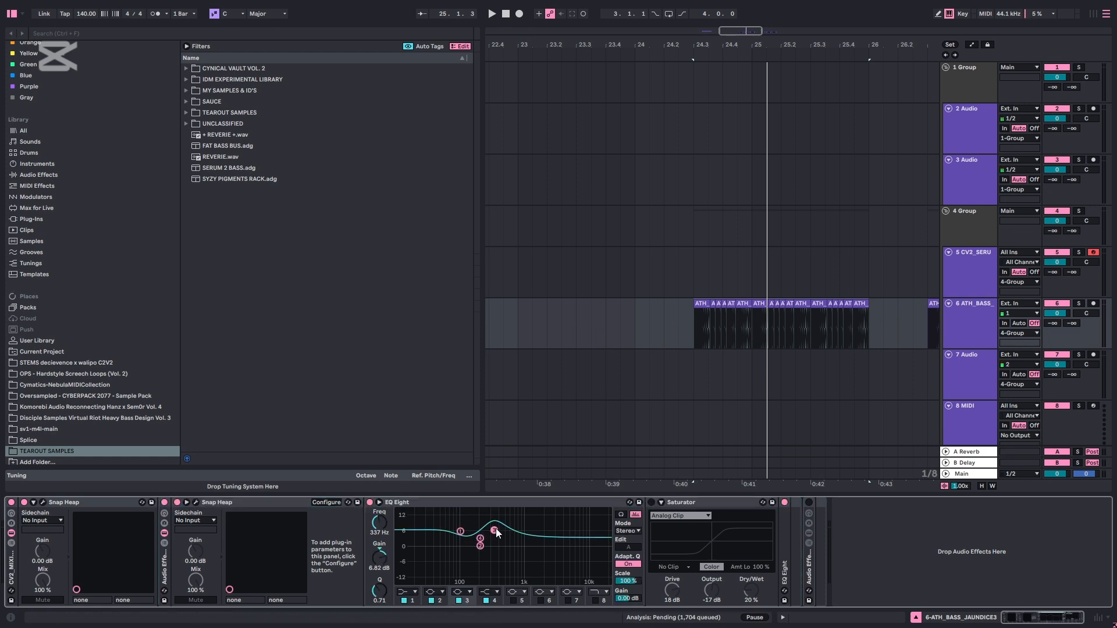
key("space")
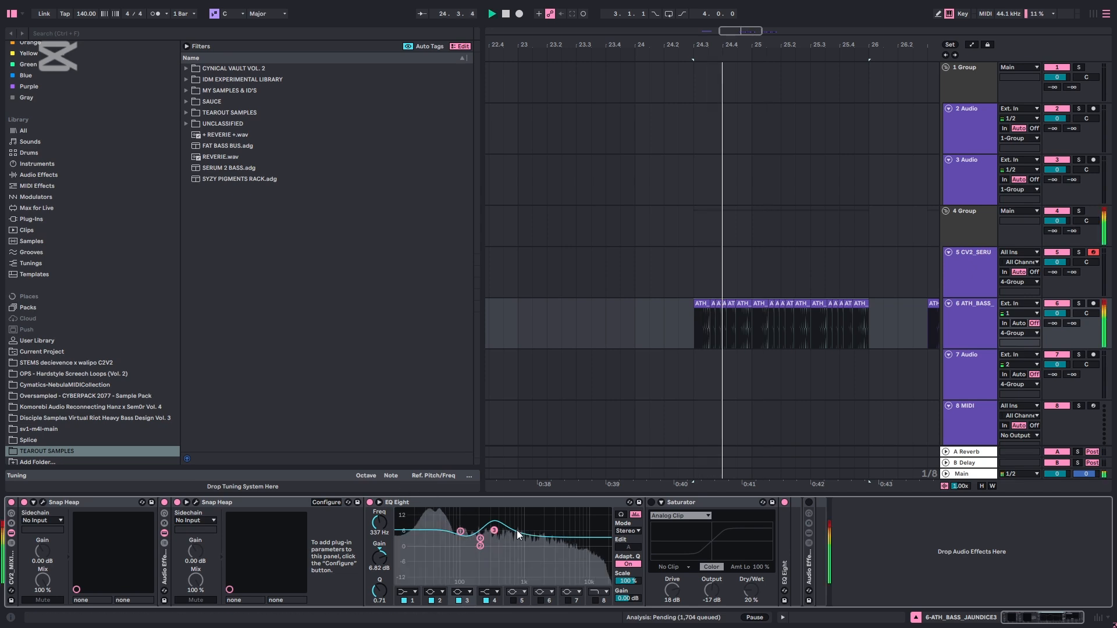
left_click(370, 501)
left_click(370, 502)
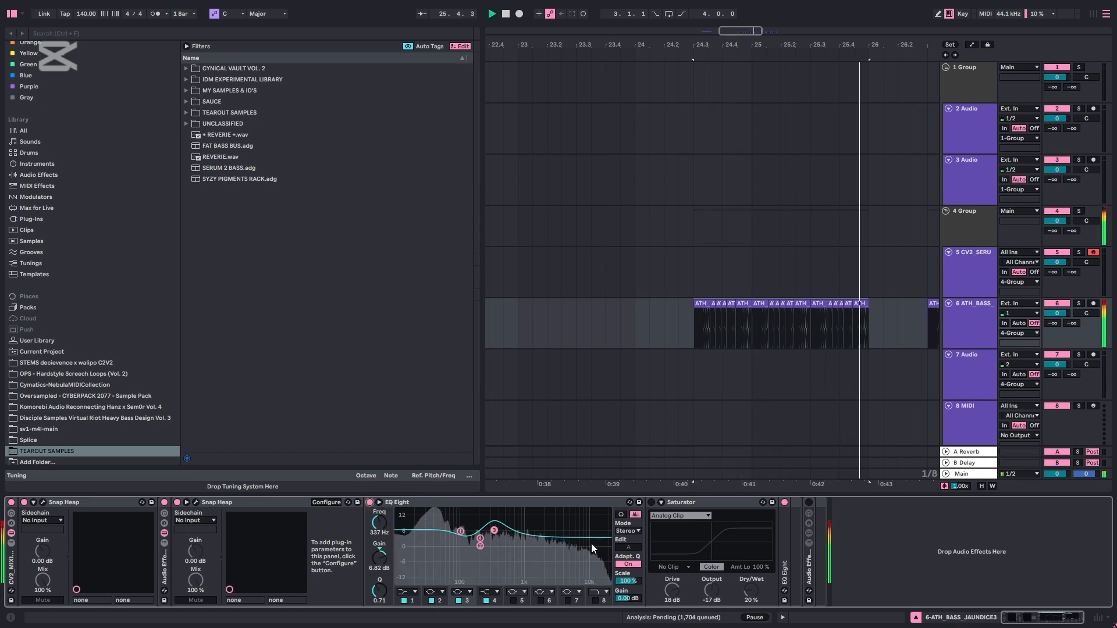
key("space")
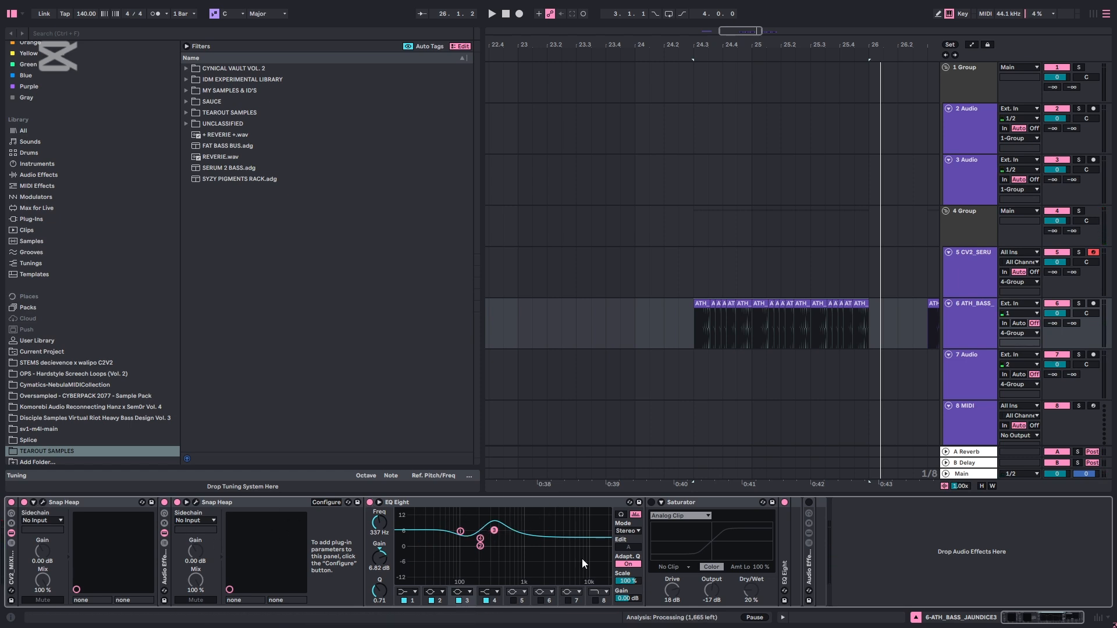
Enable the Saturator in the first nested rack, check its Drive and Dry/Wet settings, and audition the bass clips
left_click(651, 502)
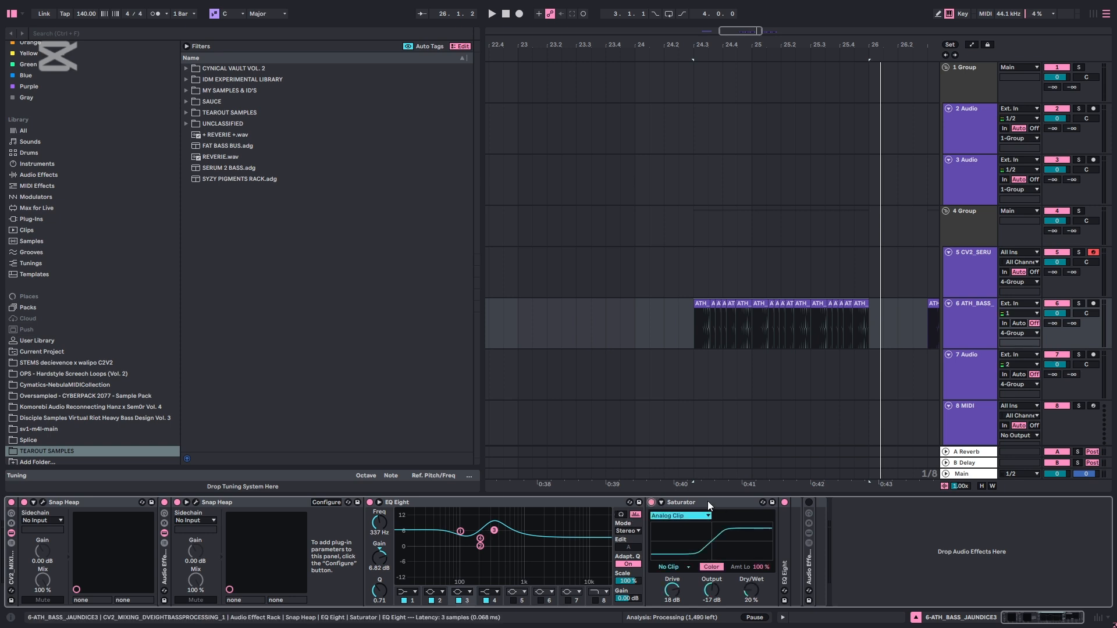
left_click(673, 502)
left_click(673, 590)
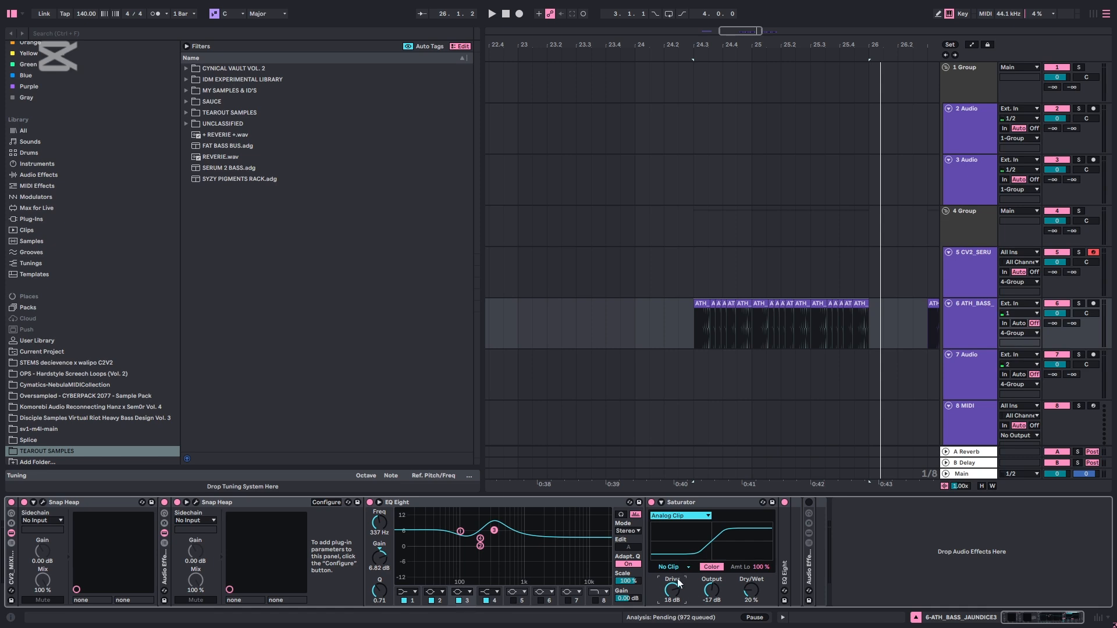
left_click(755, 592)
left_click(705, 442)
key("space")
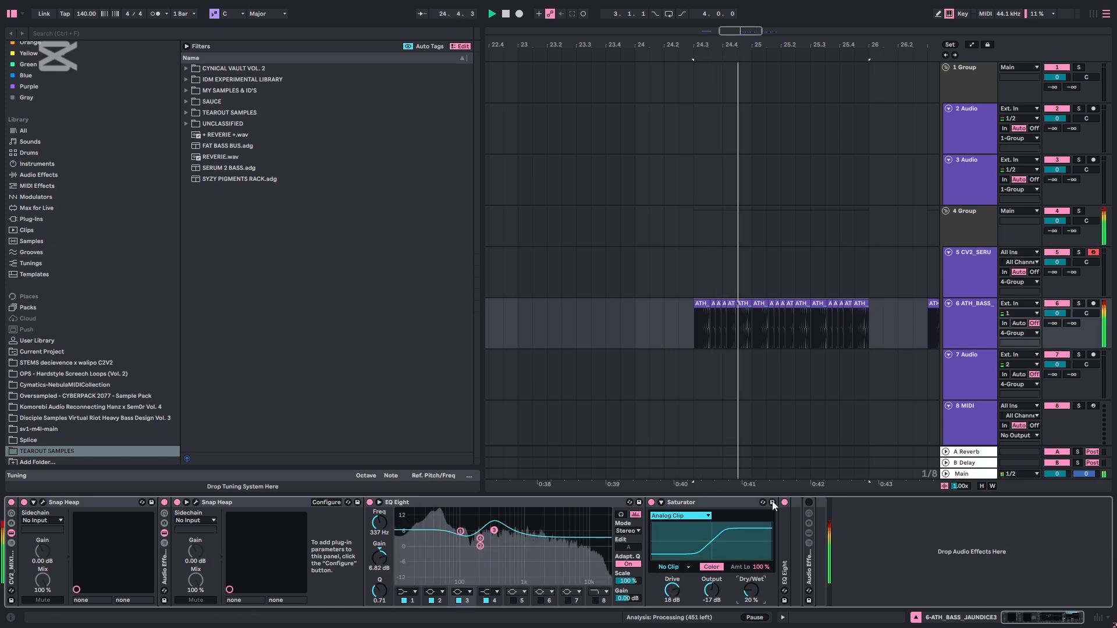
Examine the folded EQ Eight after the Saturator, fold it again, and compare the bass with it bypassed and re-enabled
double_click(784, 530)
key("space")
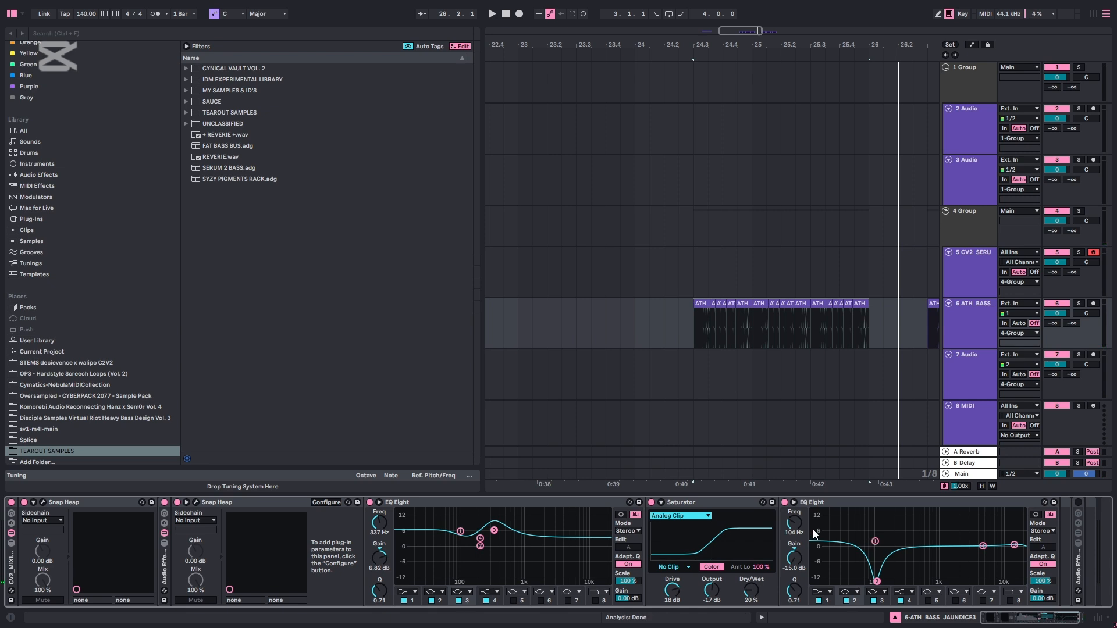
double_click(867, 504)
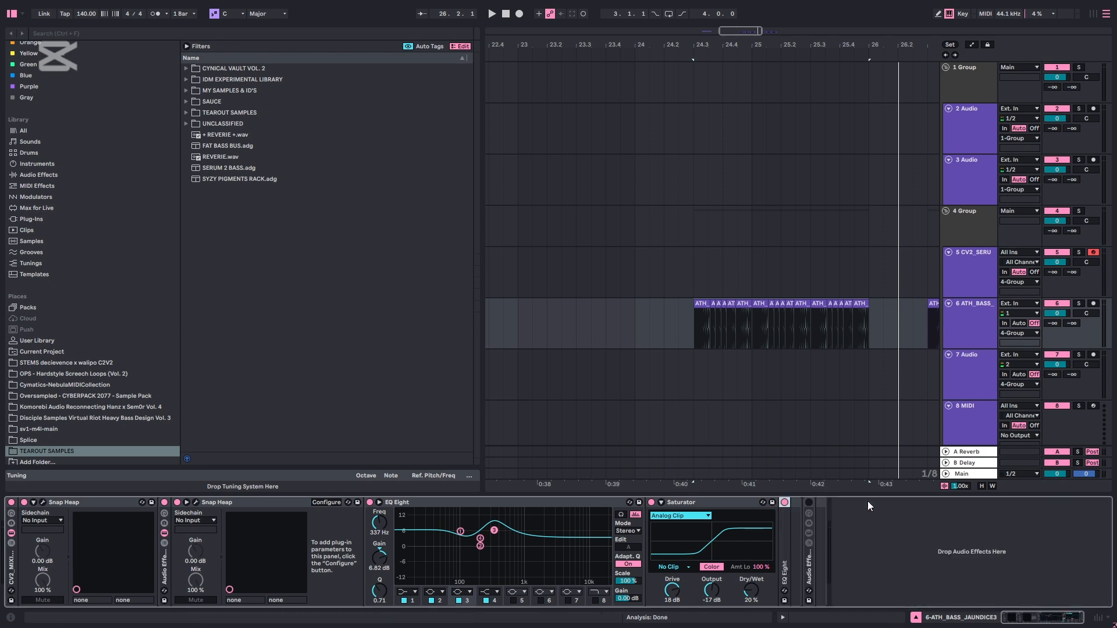
key("space")
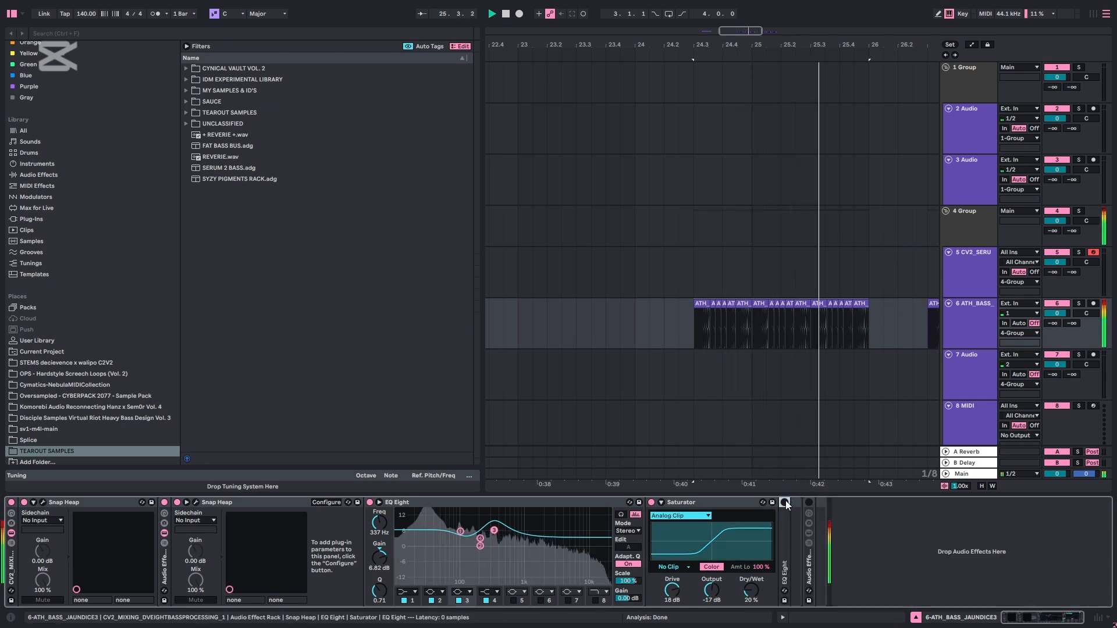
key("space")
Unfold the second nested Audio Effect Rack, solo its Redux chain, and play the bass clips through it
double_click(808, 575)
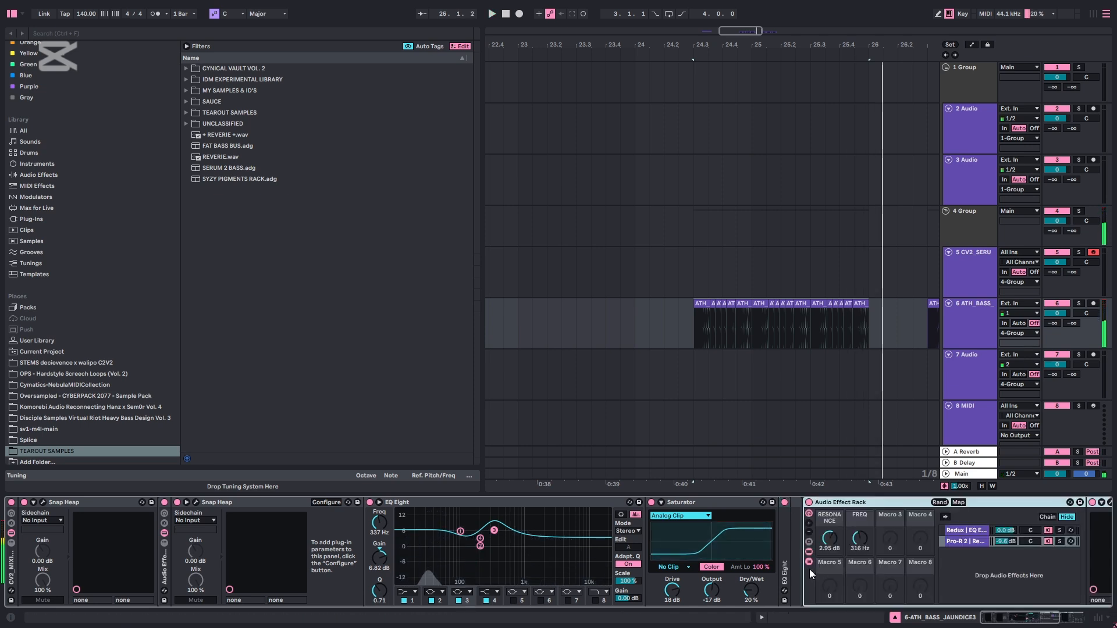
left_click_drag(1000, 621, 1040, 618)
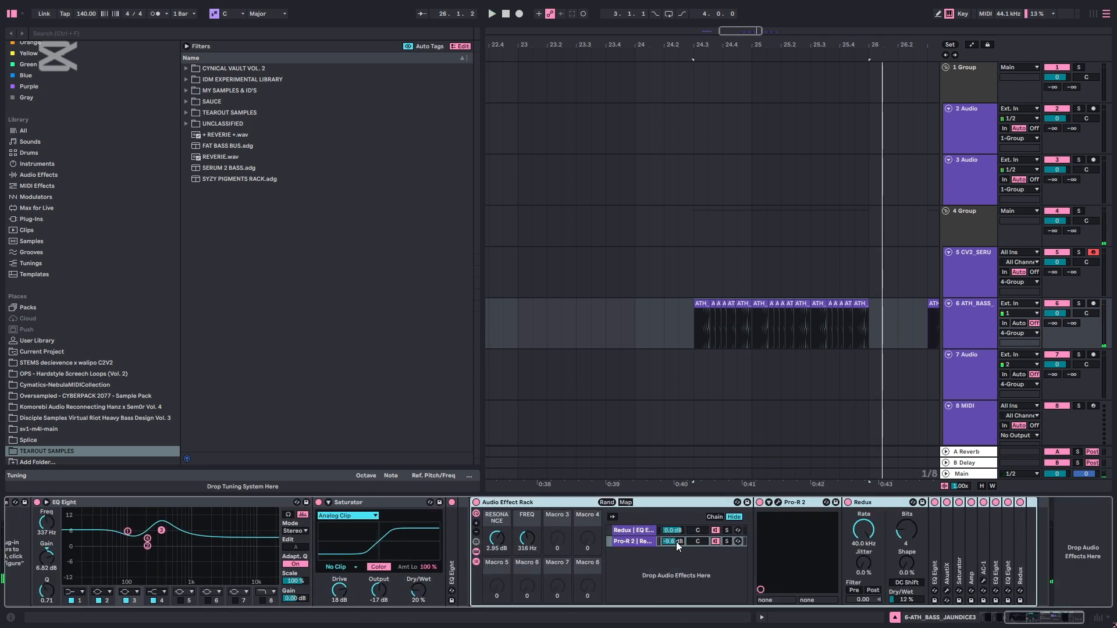
left_click(728, 530)
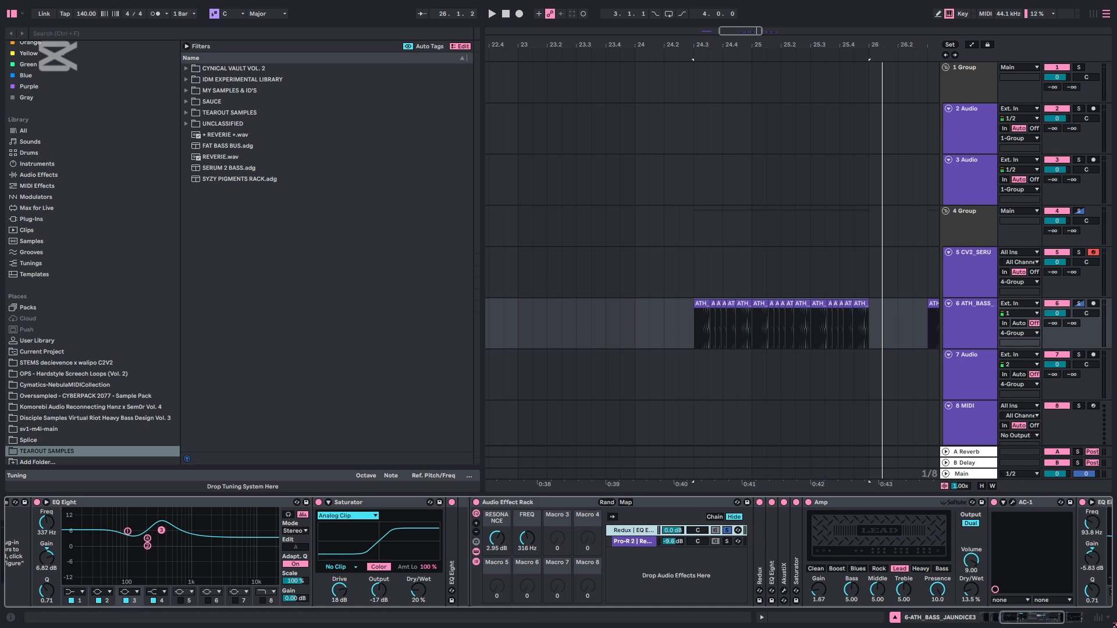
left_click_drag(999, 620, 1037, 624)
key("space")
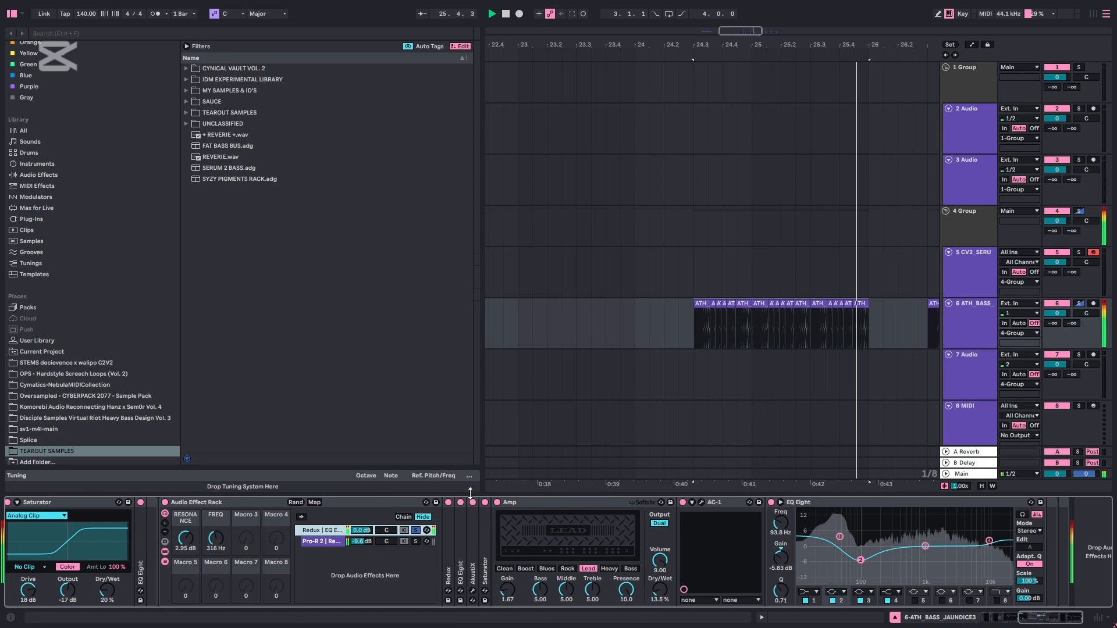
Bypass the devices in the soloed chain, including Redux, EQ Eight, AkustiX, Saturator and Amp
left_click(448, 502)
left_click(460, 502)
left_click(471, 503)
left_click(485, 503)
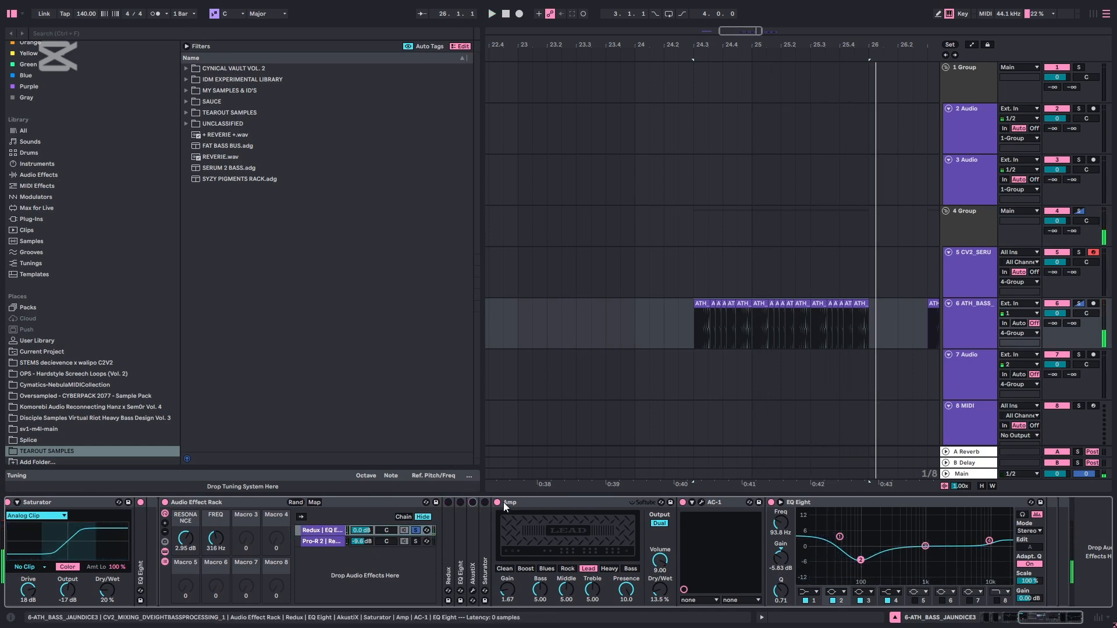
left_click(504, 502)
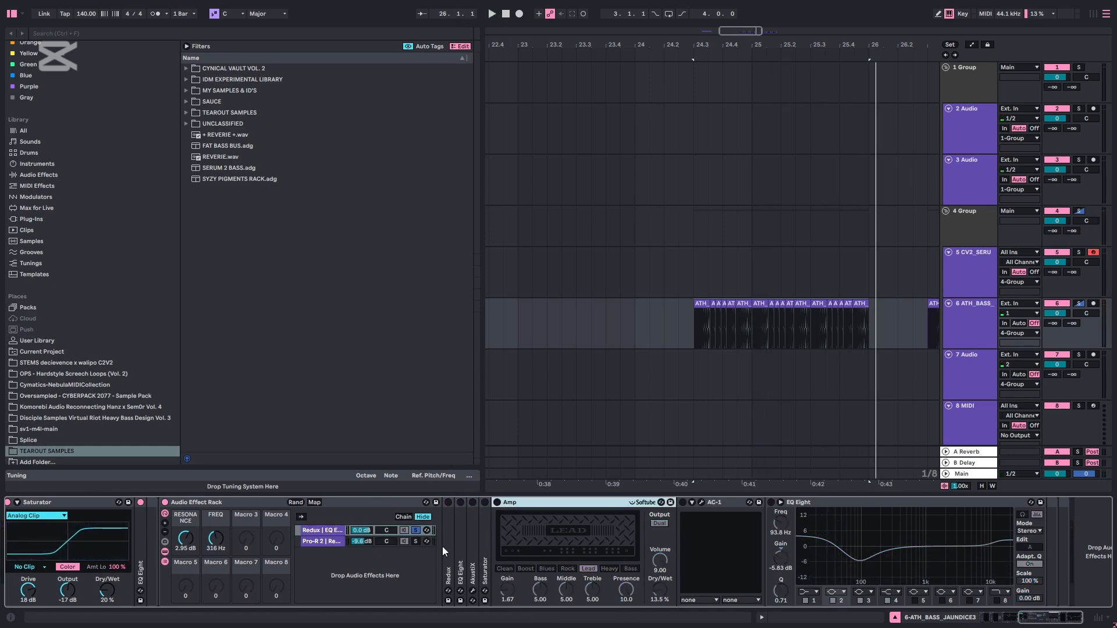
Unfold and enable Redux in the soloed chain, and compare the bass with it bypassed and re-enabled during playback
double_click(452, 544)
left_click(449, 501)
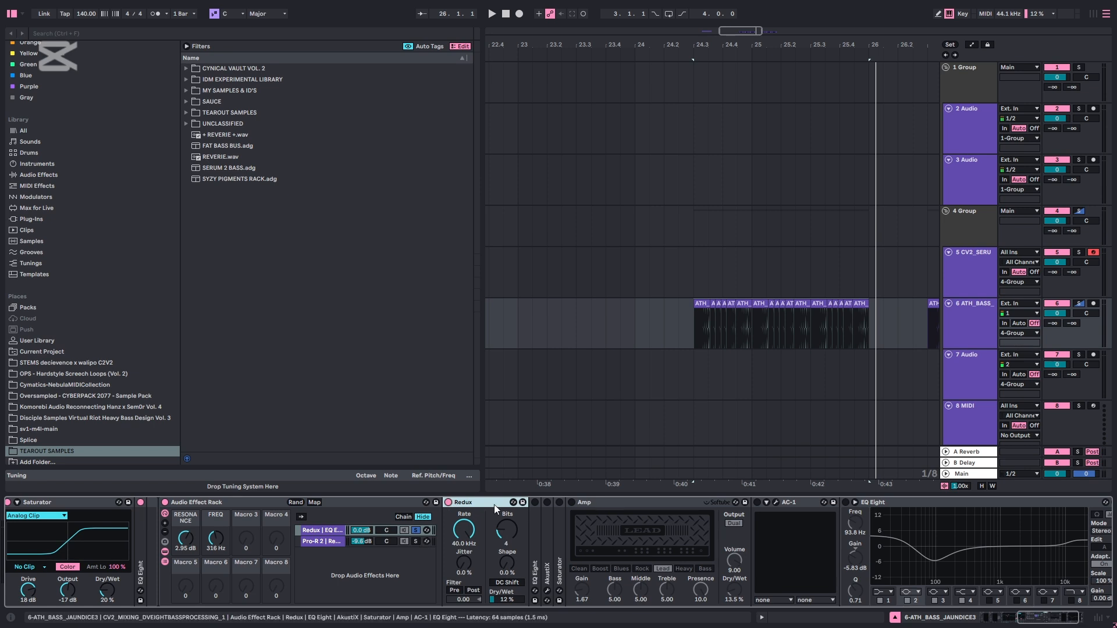
key("space")
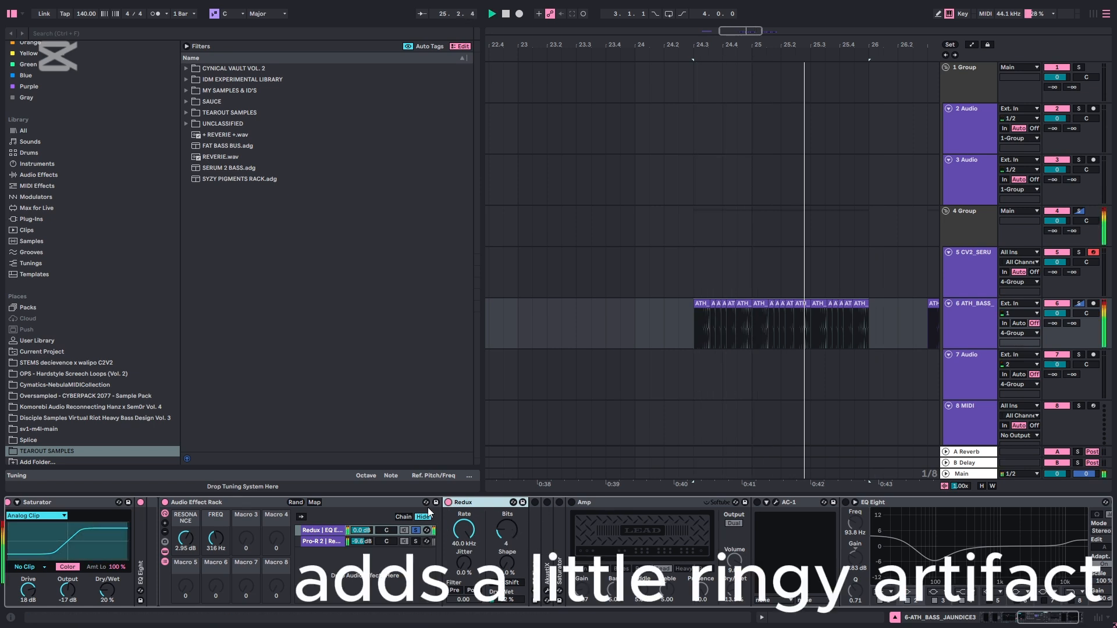
key("space")
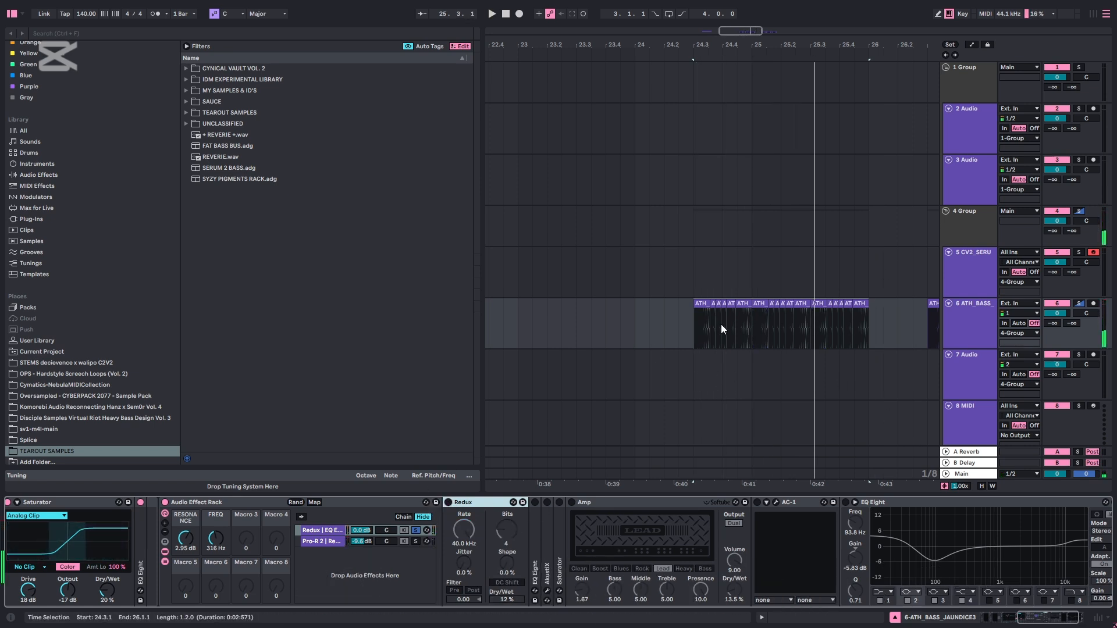
key("space")
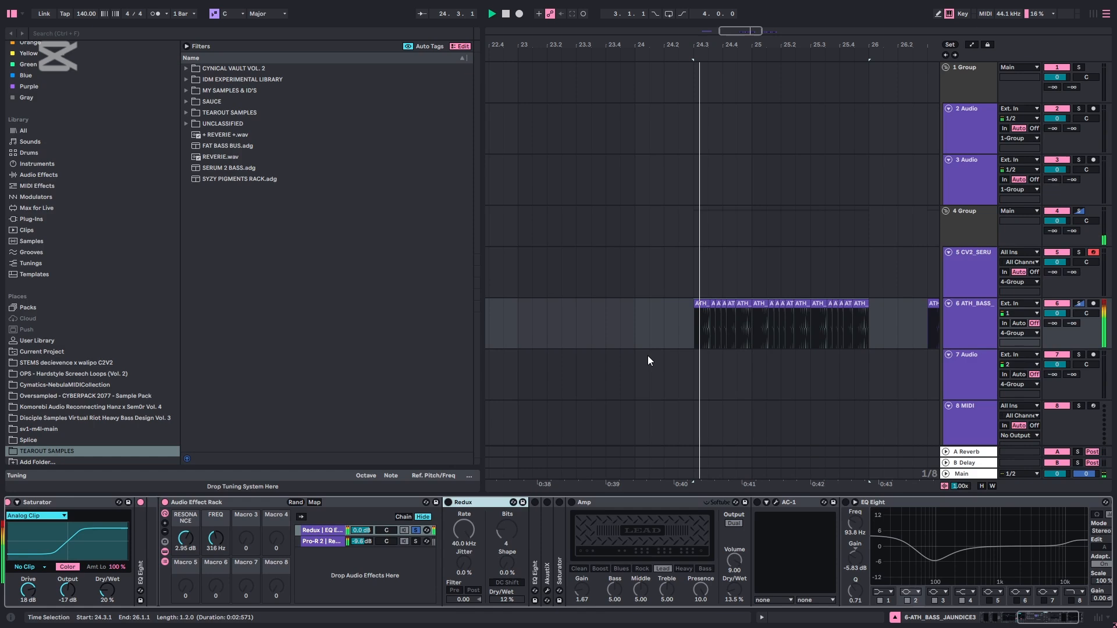
left_click(448, 503)
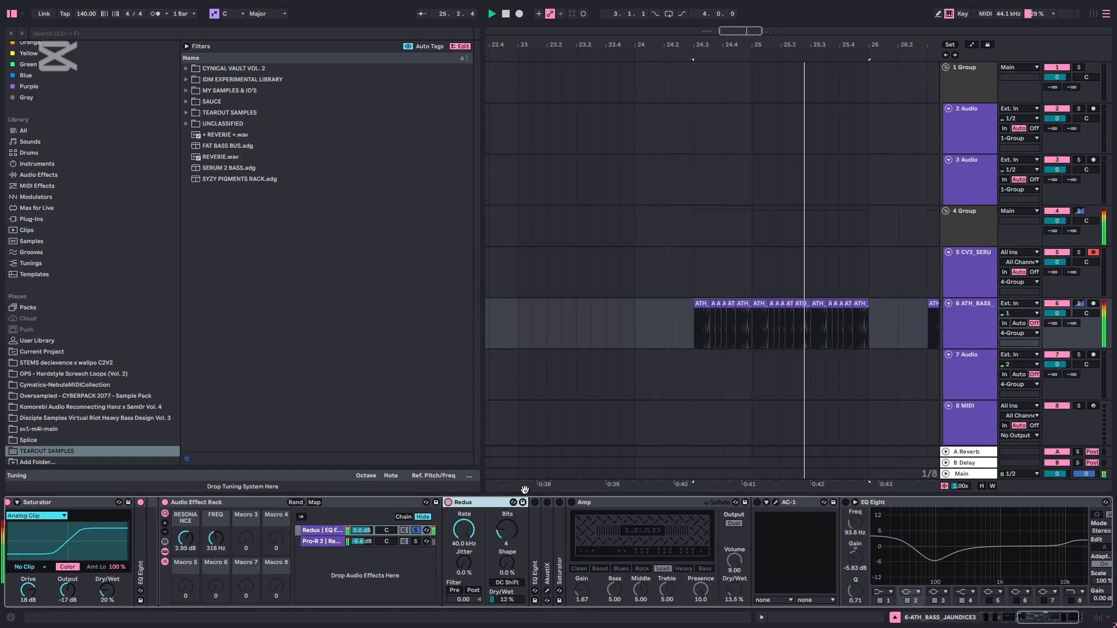
Enable the chain's EQ Eight, audition the Resonance macro at 15.0 dB, return it to 2.95 dB, and fold the EQ
double_click(532, 544)
left_click(657, 540)
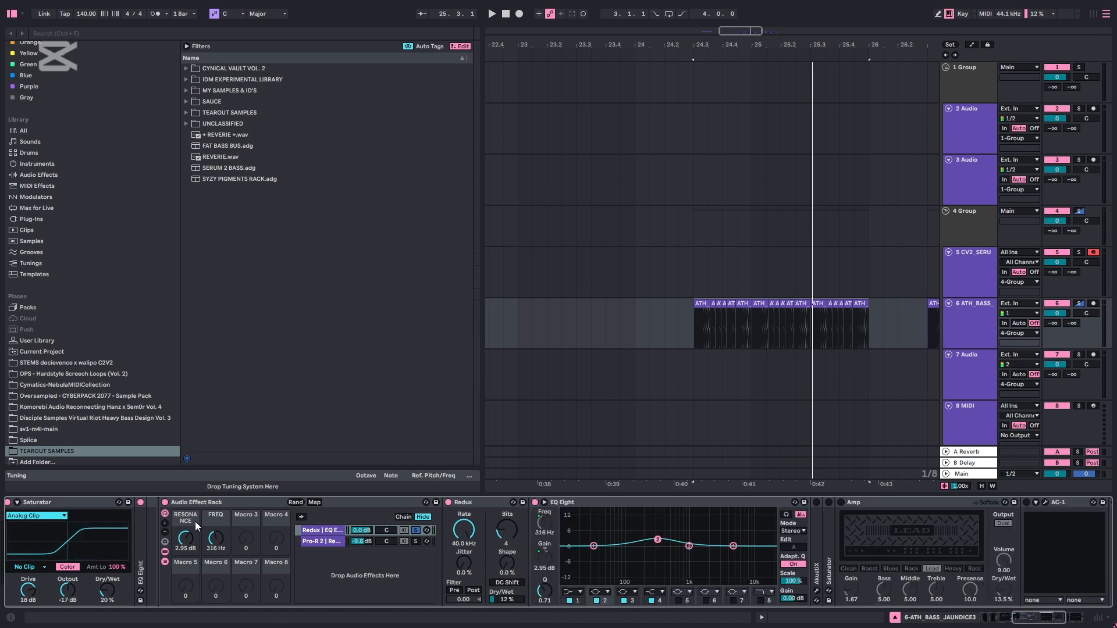
left_click_drag(185, 538, 185, 512)
key("space")
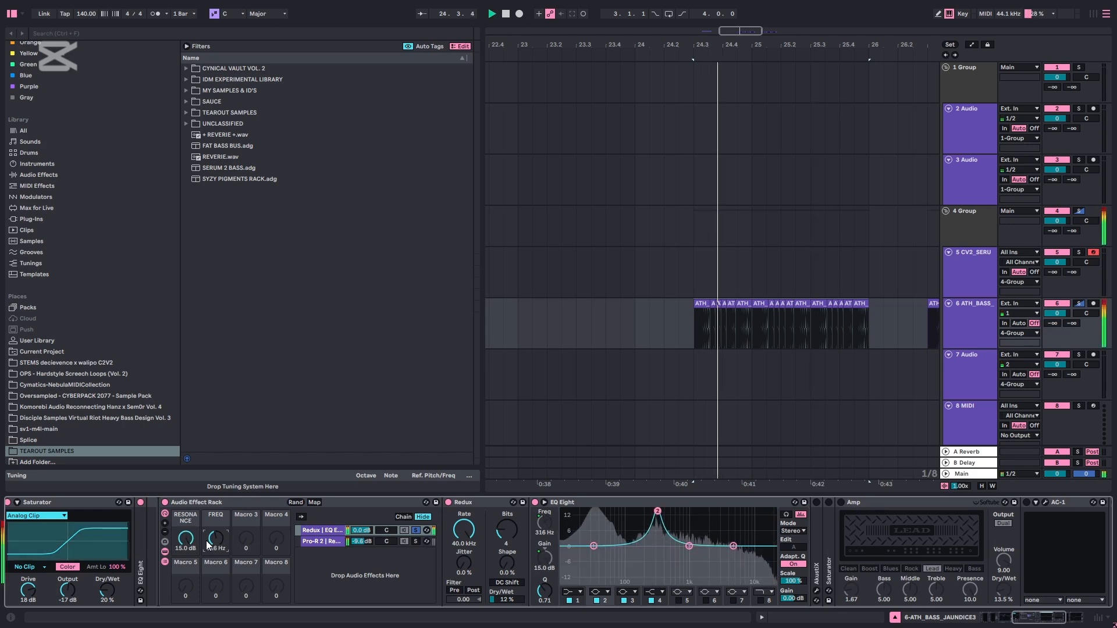
left_click_drag(186, 538, 186, 563)
mouse_move(186, 536)
left_mouse_down()
mouse_move(186, 503)
mouse_move(186, 547)
left_mouse_up()
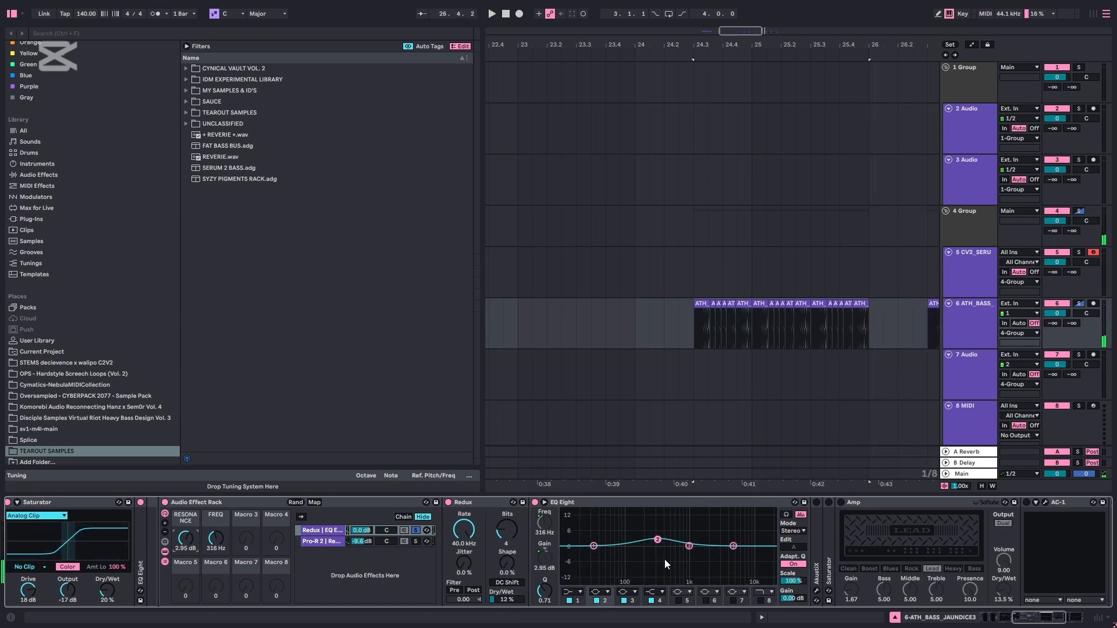
left_click_drag(560, 502, 838, 519)
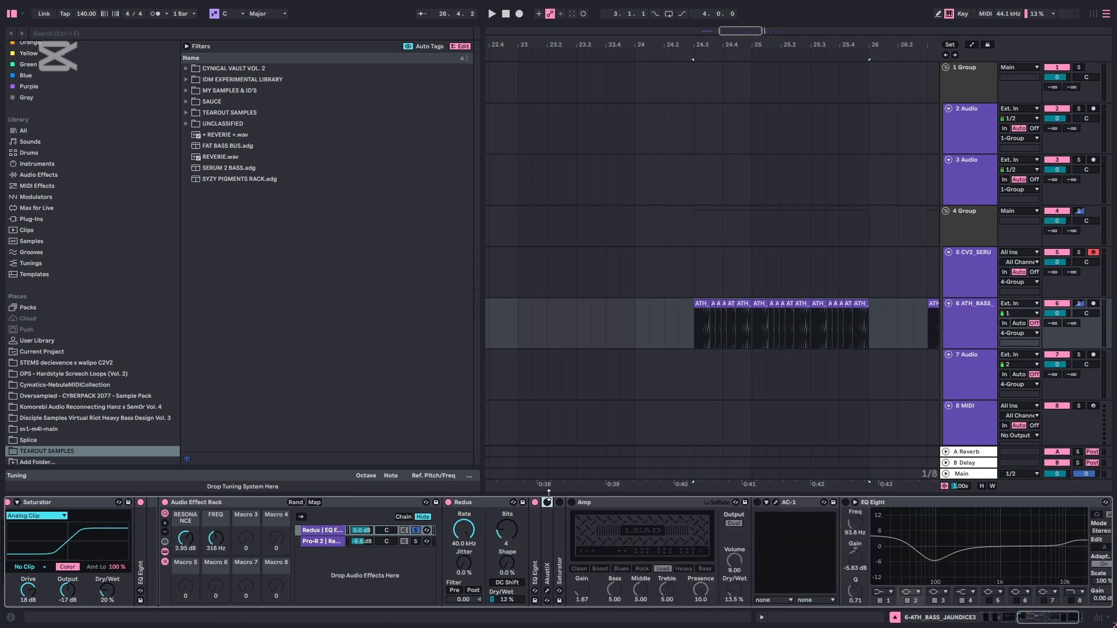
Enable AkustiX with the Enhance general medium preset, audition the bass through it, and close its plug-in window
double_click(546, 542)
left_click(566, 502)
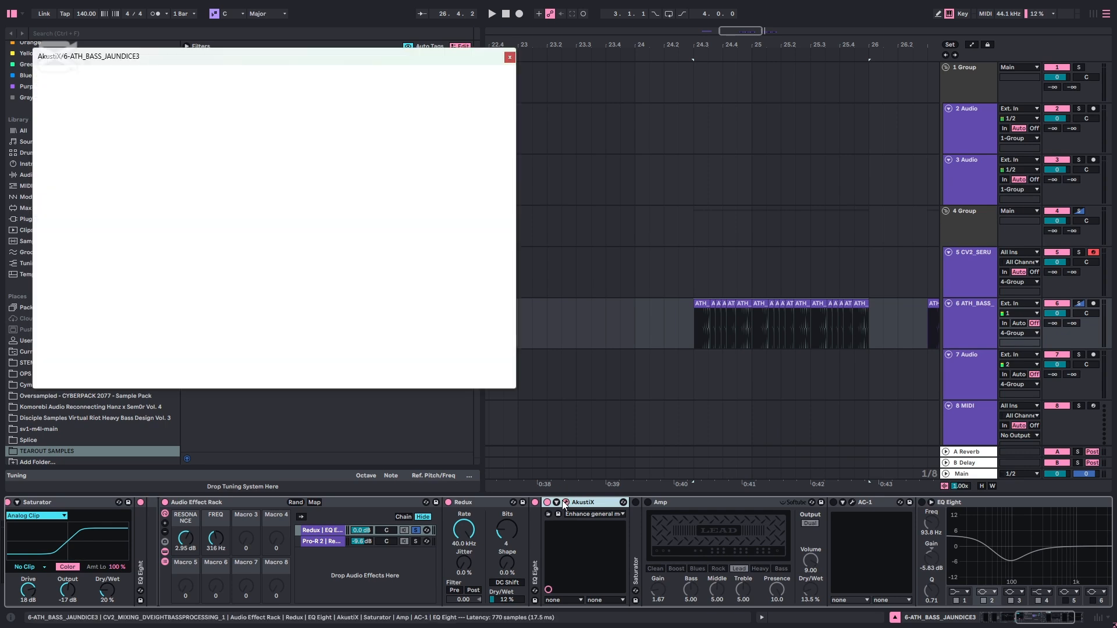
key("space")
left_click(566, 502)
double_click(572, 501)
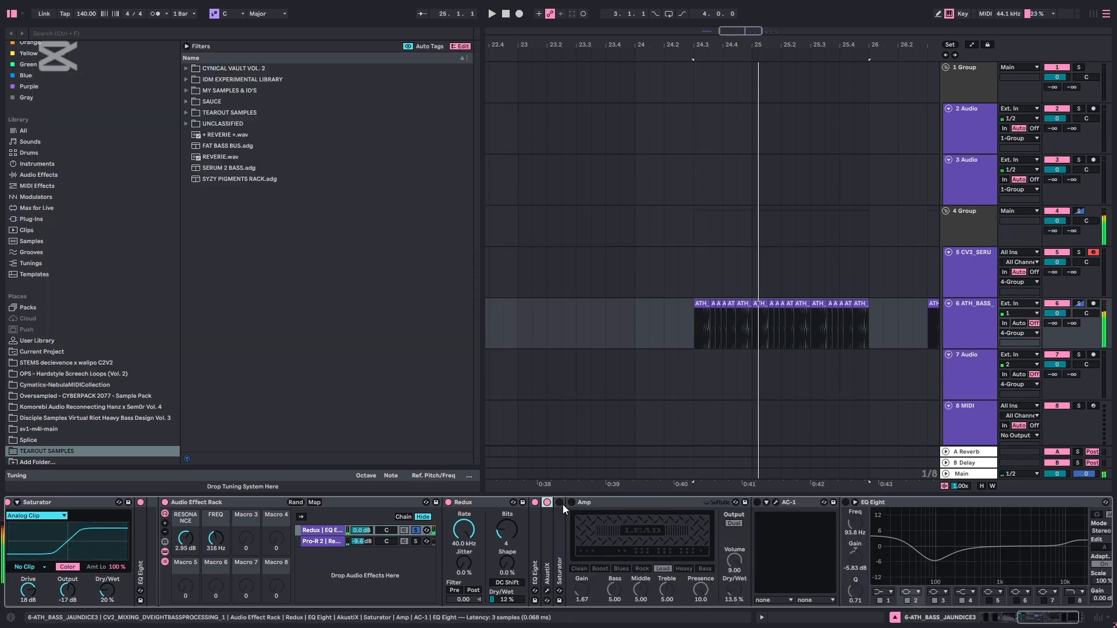
double_click(557, 504)
left_click(566, 501)
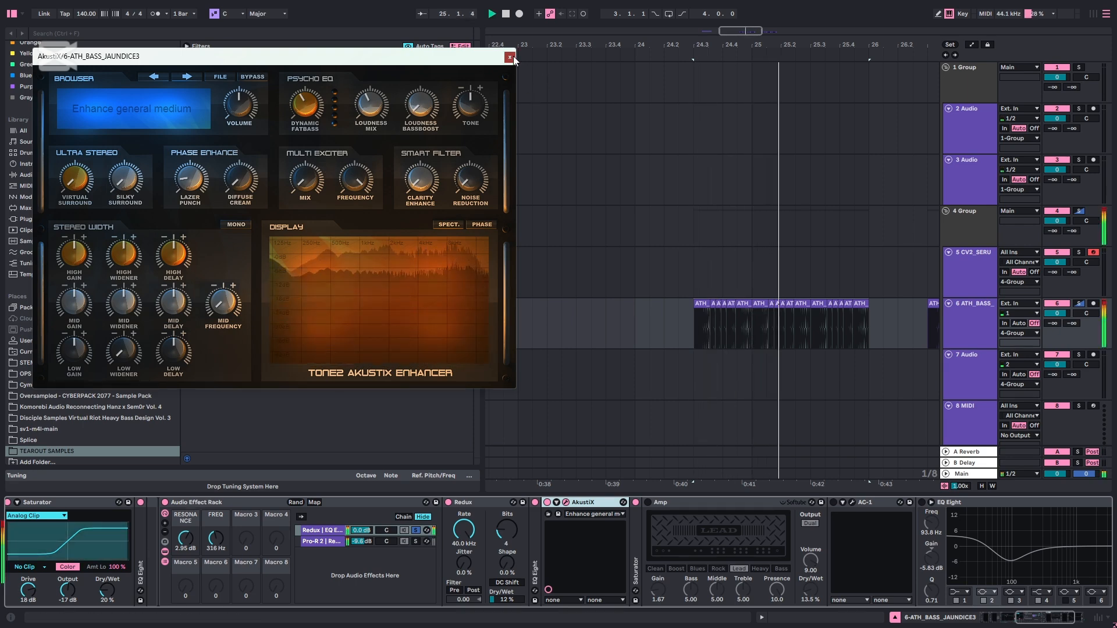
left_click(510, 56)
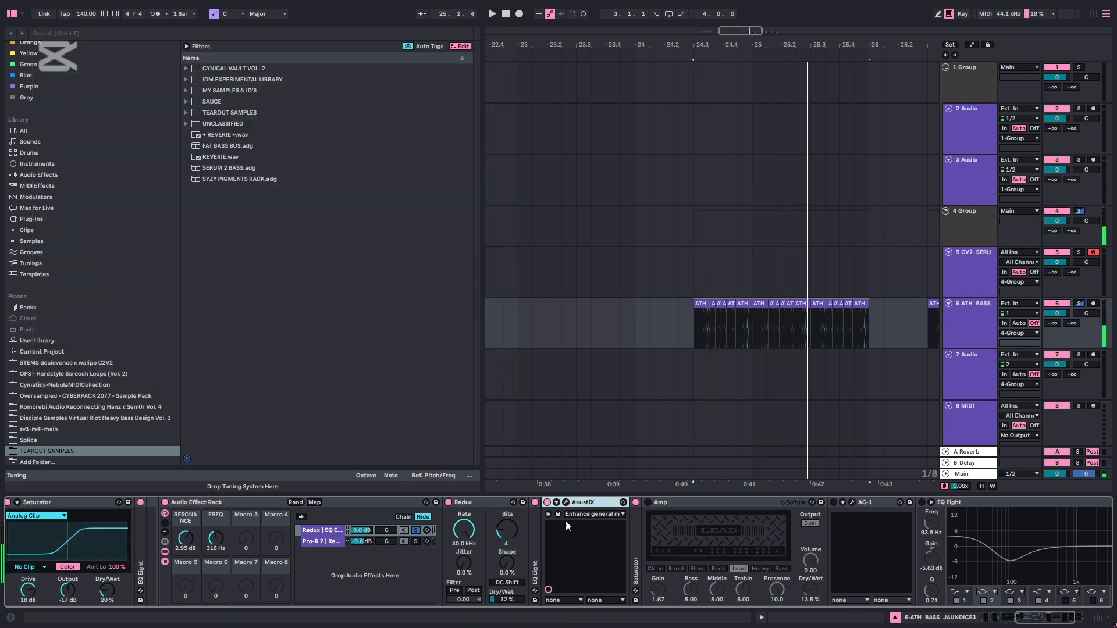
Enable and audition the chain's Saturator and Amp, then fold both devices
double_click(637, 508)
key("space")
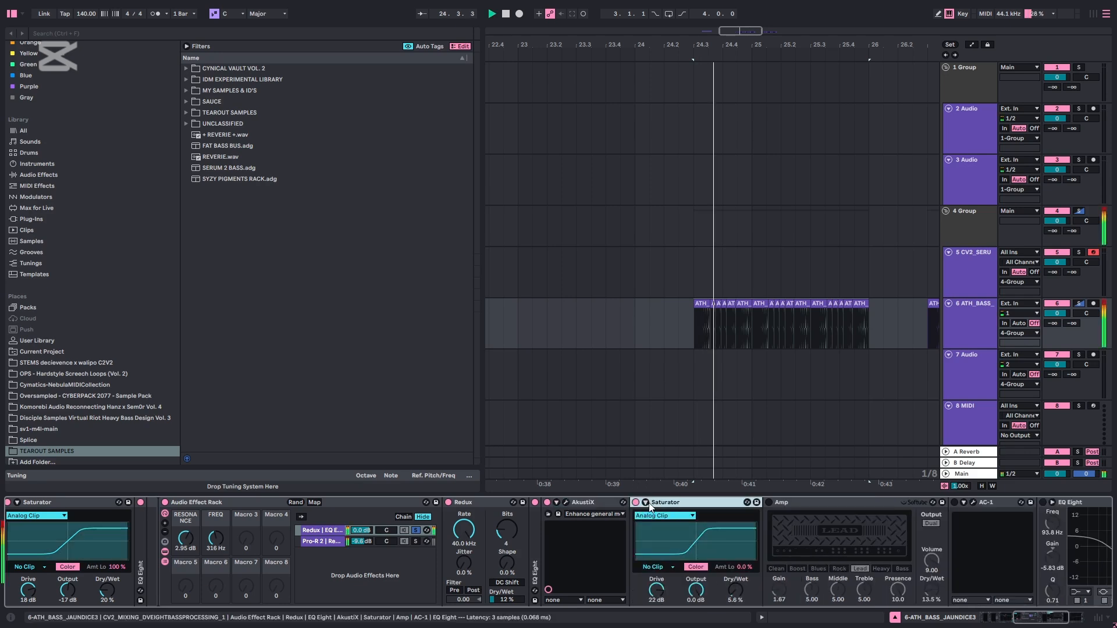
left_click(769, 501)
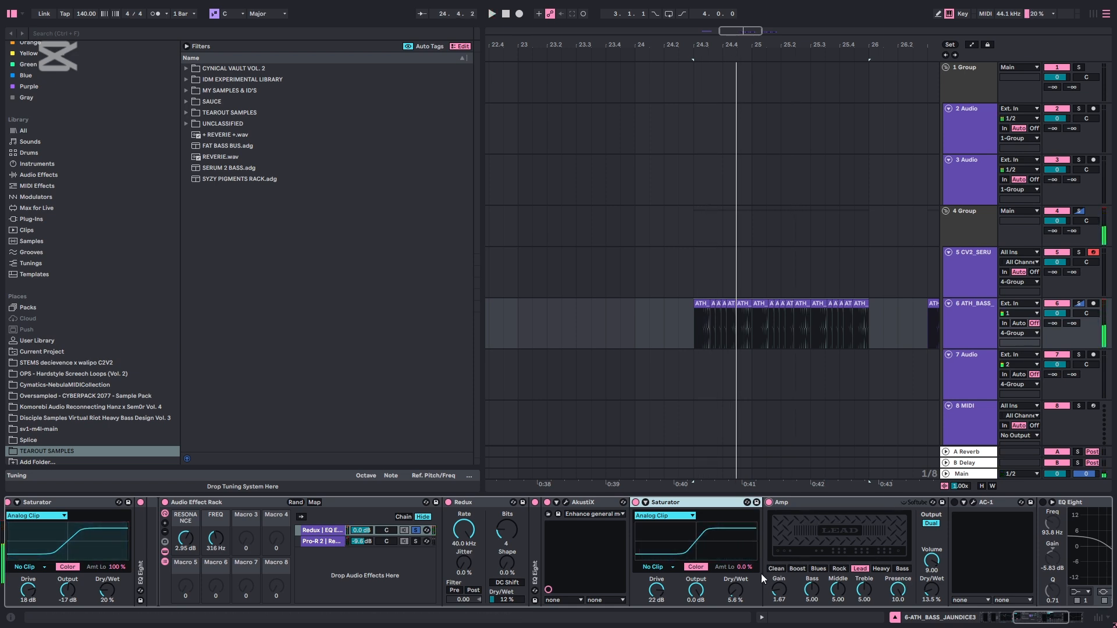
left_click(916, 601)
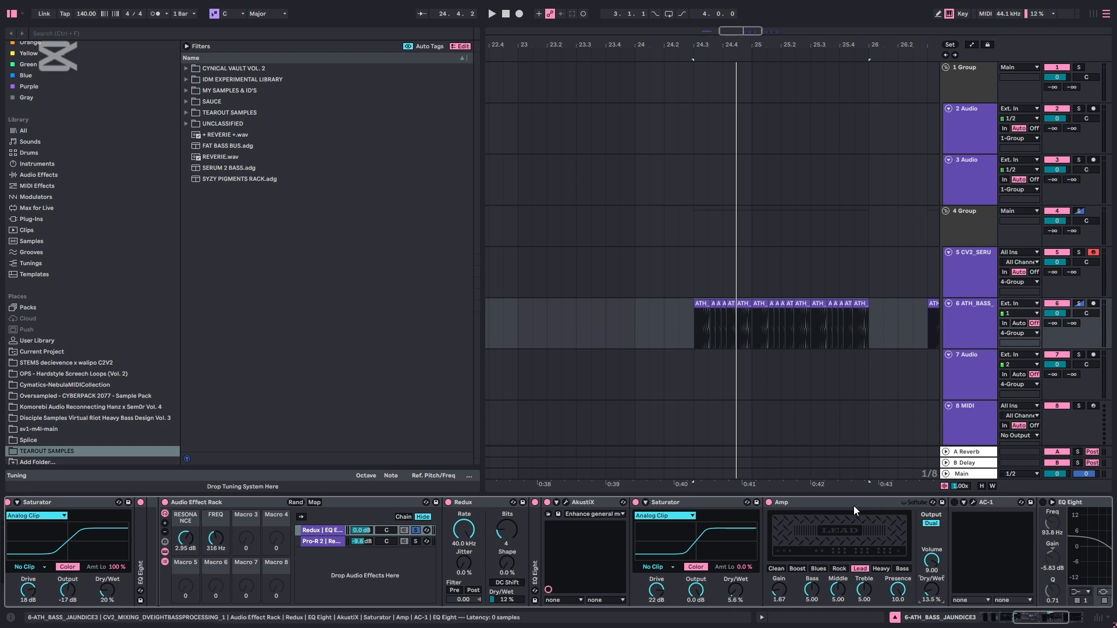
double_click(834, 502)
double_click(712, 502)
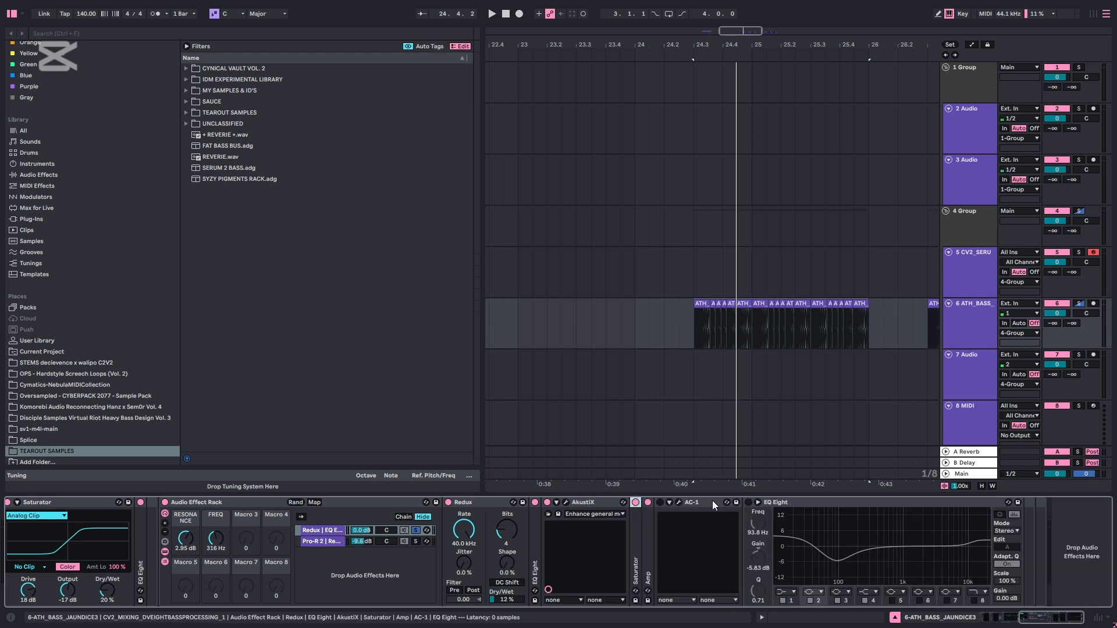
Enable AC-1, audition the bass with its plug-in window open, and close the window
left_click(677, 502)
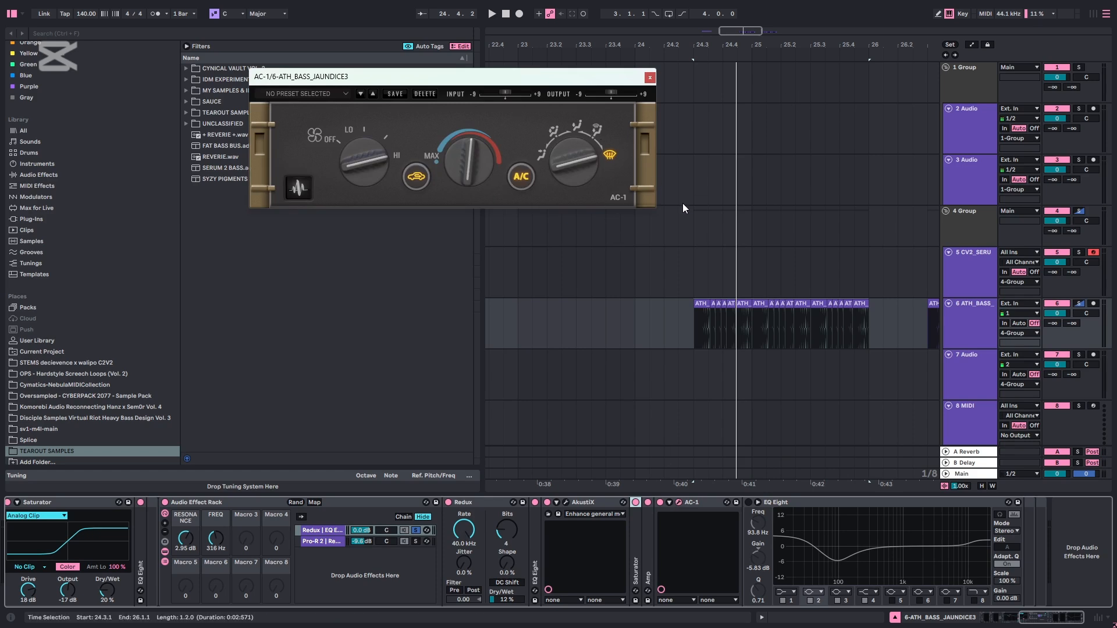
key("space")
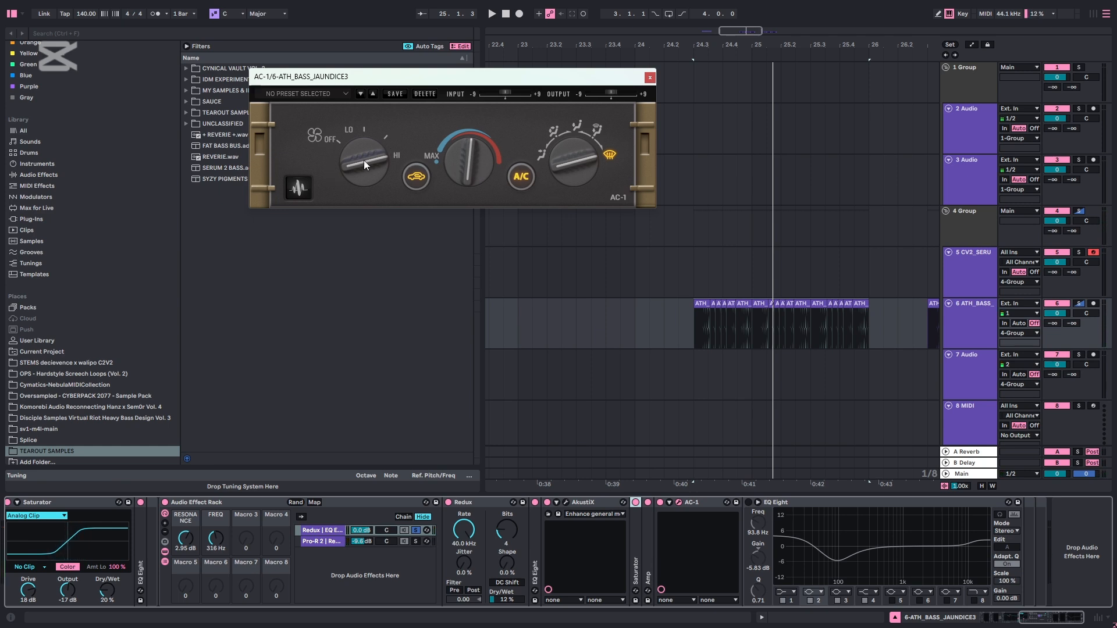
key("space")
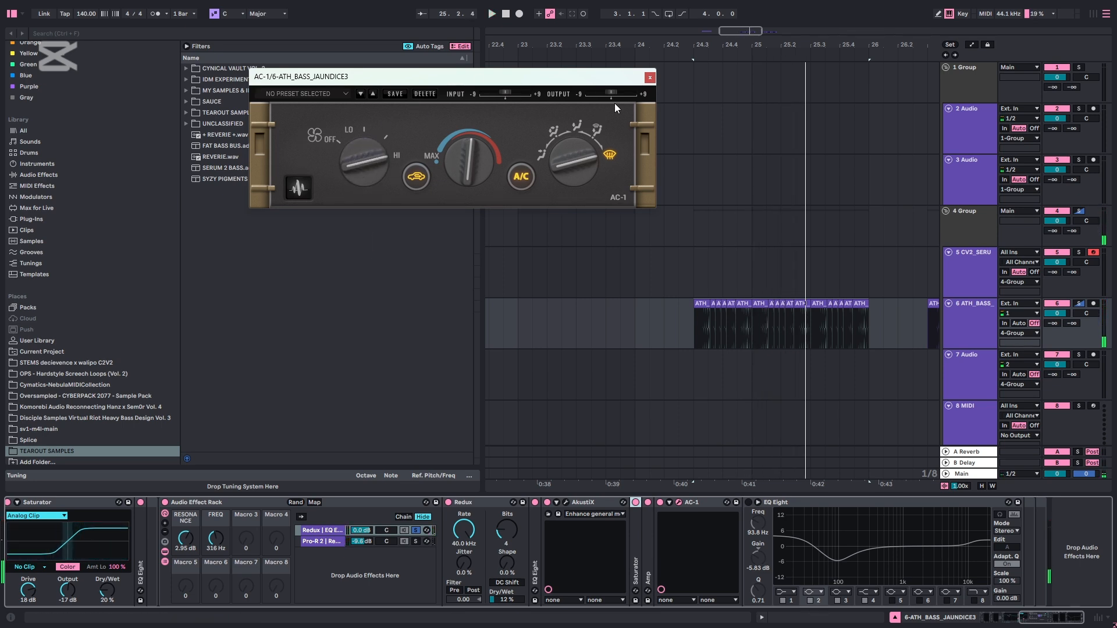
left_click(650, 78)
Enable the EQ Eight after AC-1 and play the bass clips through the complete Redux chain
key("space")
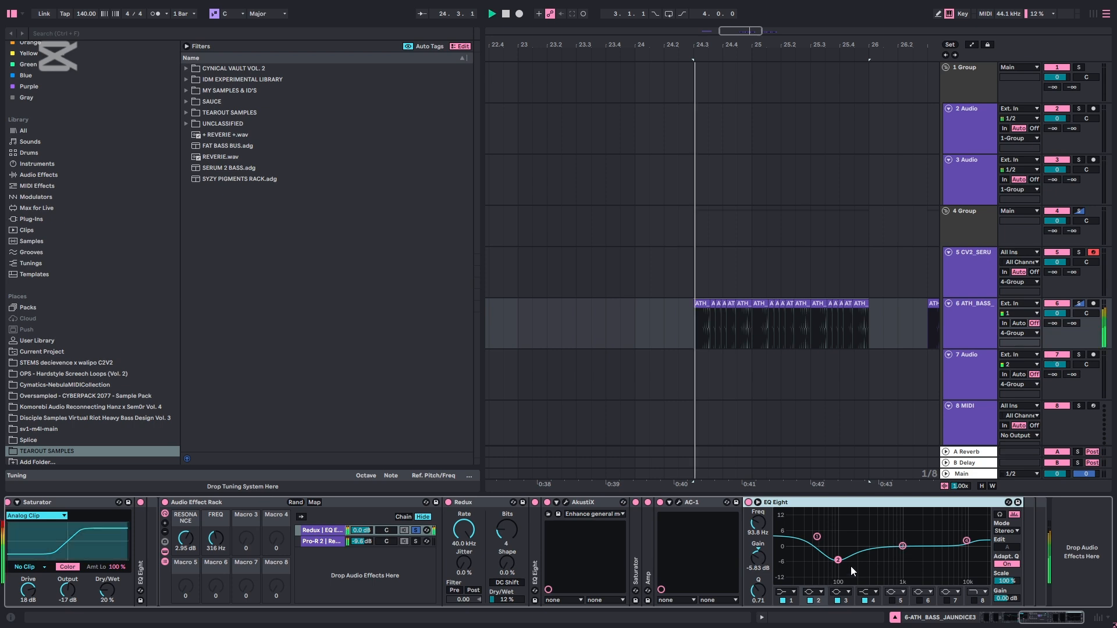
scroll(1021, 597, "up", 5)
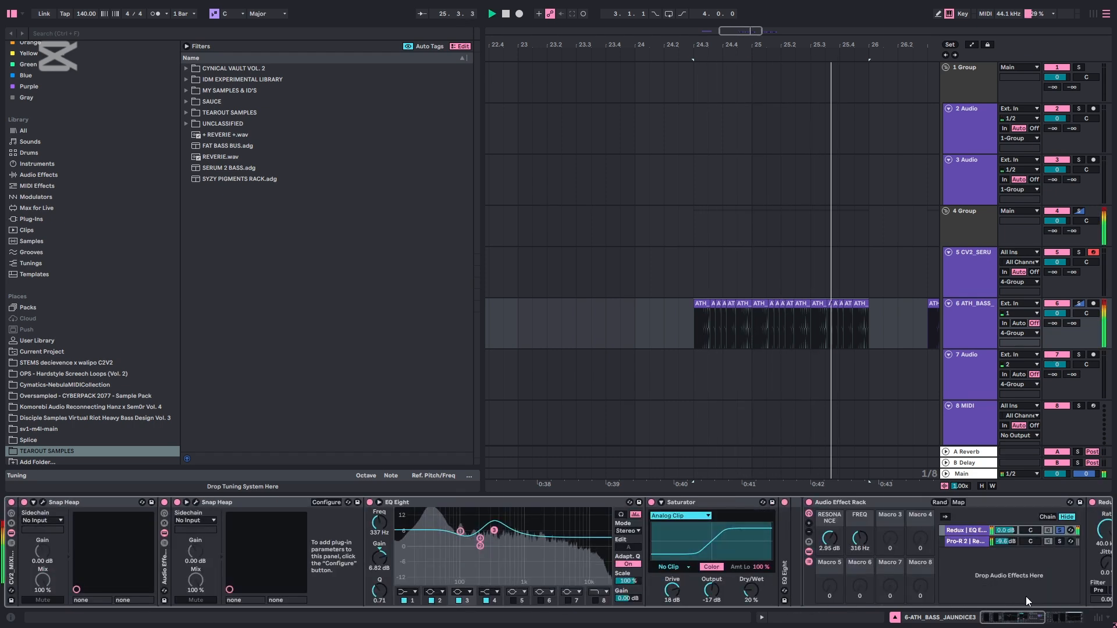
scroll(1030, 596, "down", 3)
Unsolo the Redux chain, solo the Pro-R 2 chain instead, and play the bass clips through it
key("space")
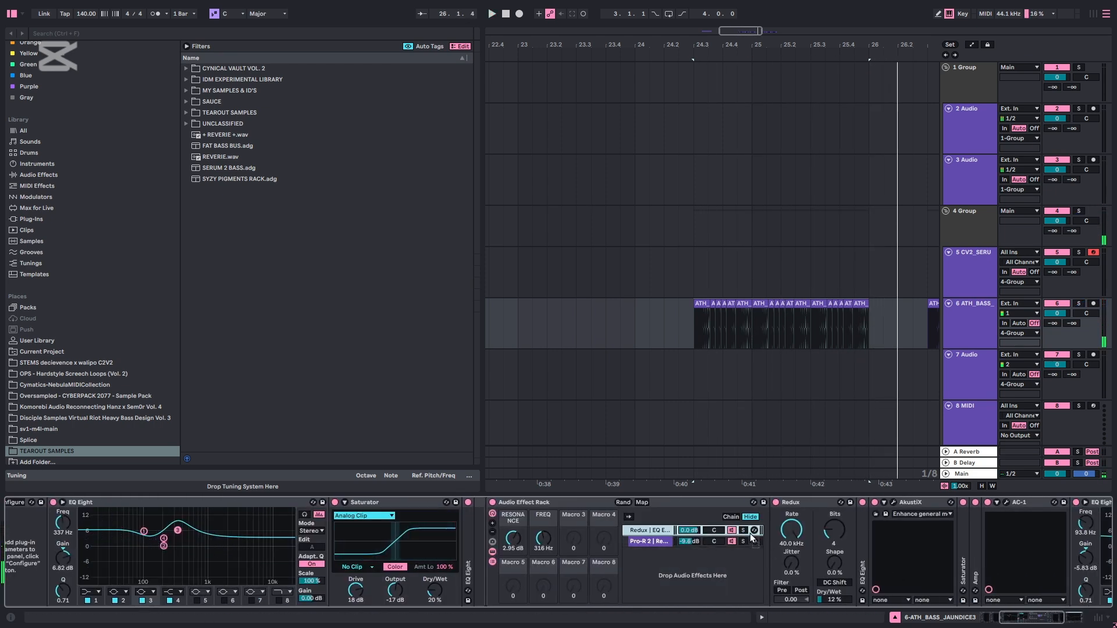
left_click(742, 540)
key("space")
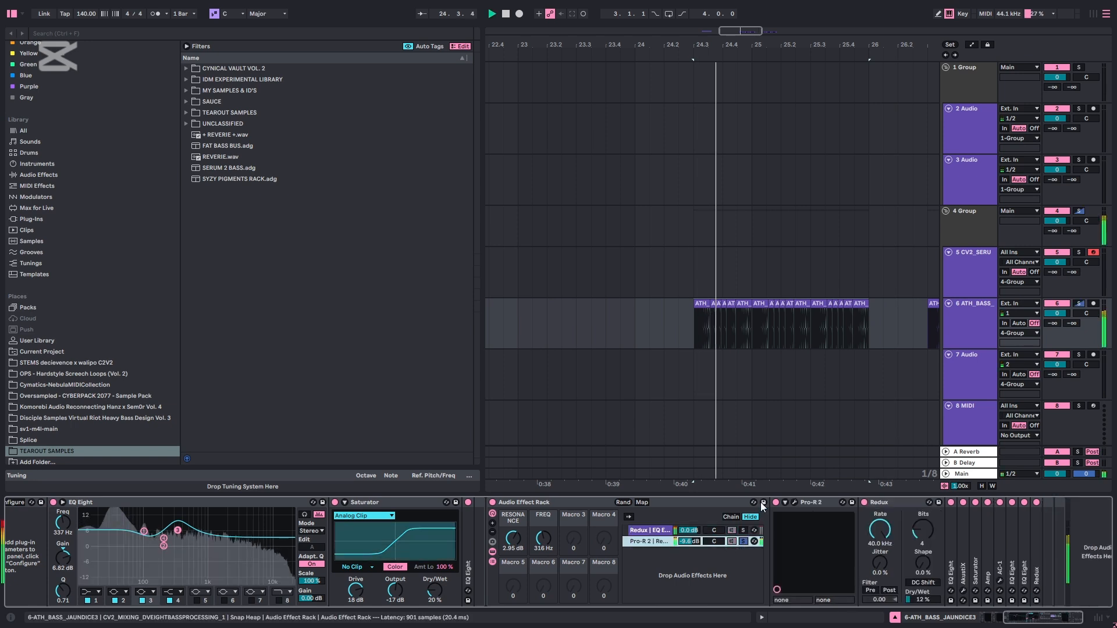
Turn off every device in the Pro-R 2 chain and play the bass clips through the bypassed chain
scroll(1066, 592, "down", 1)
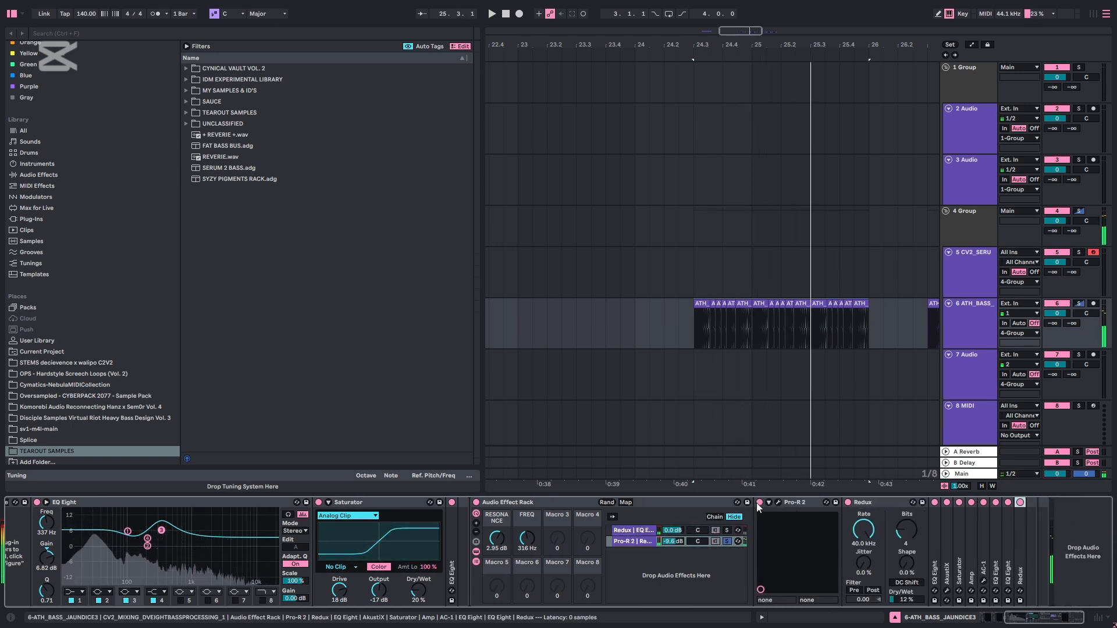
key("space")
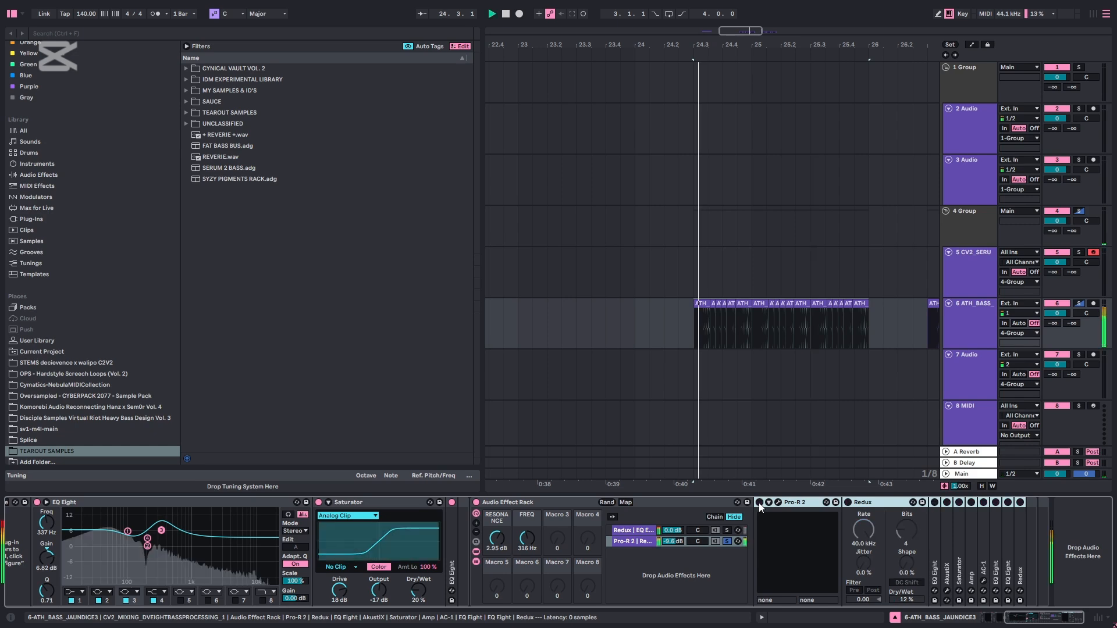
key("space")
Enable Pro-R 2, audition the bass with its plug-in window open, close the window, and reselect the ATH_BASS track
left_click(759, 502)
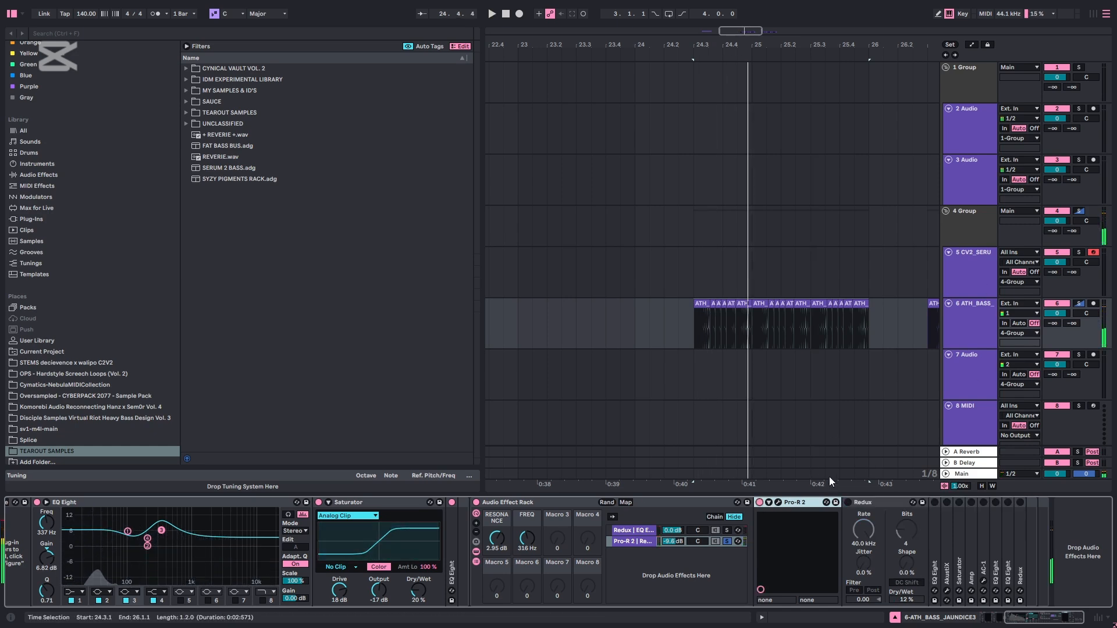
left_click(779, 503)
key("space")
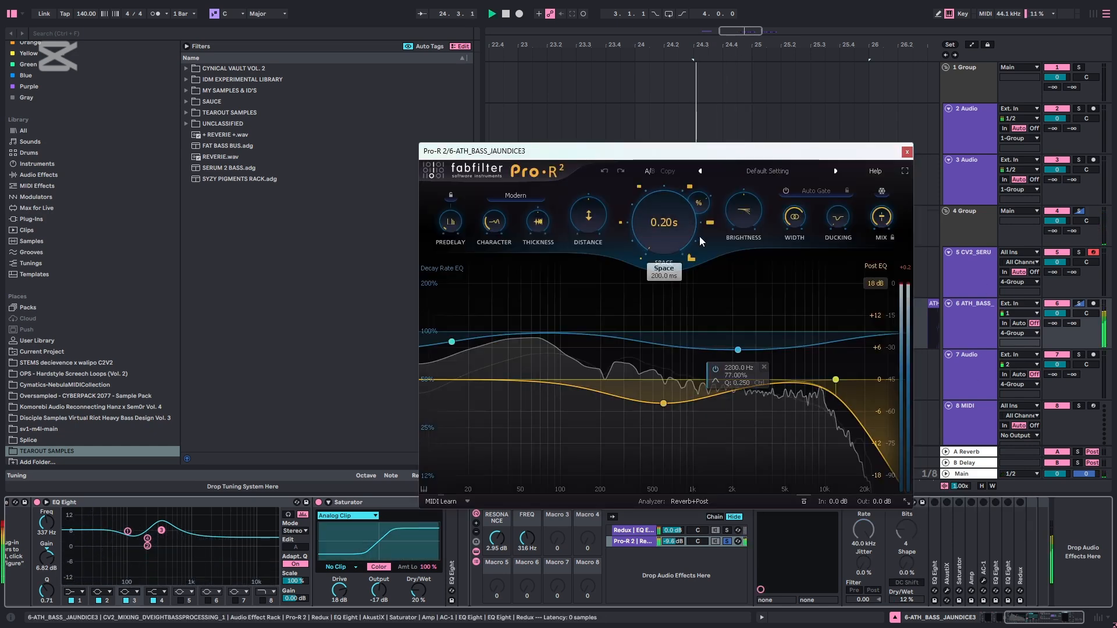
key("space")
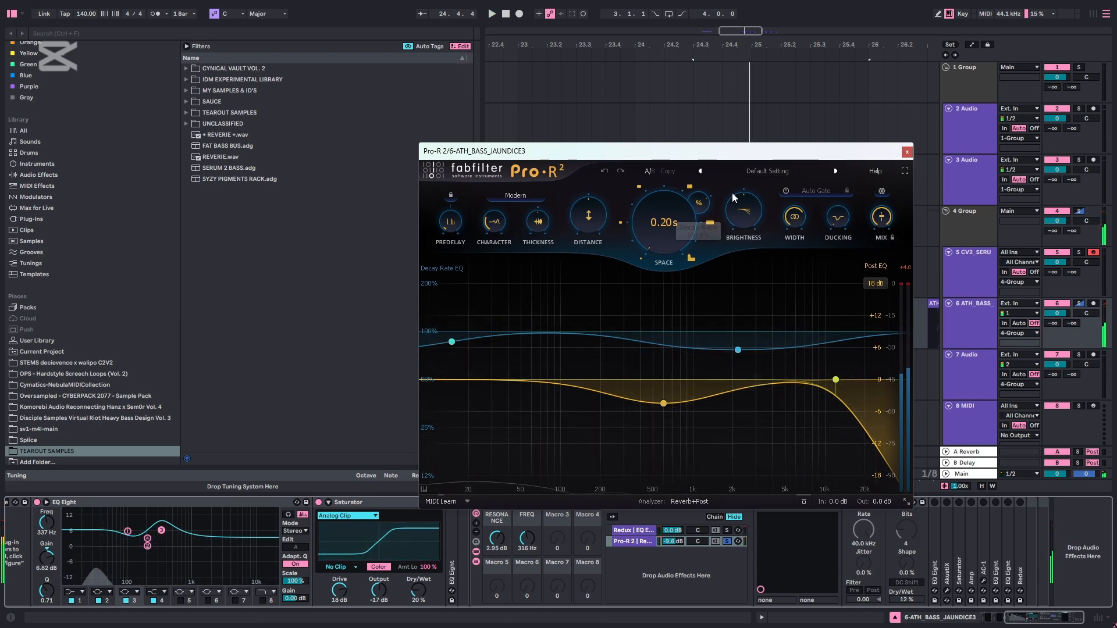
left_click(914, 155)
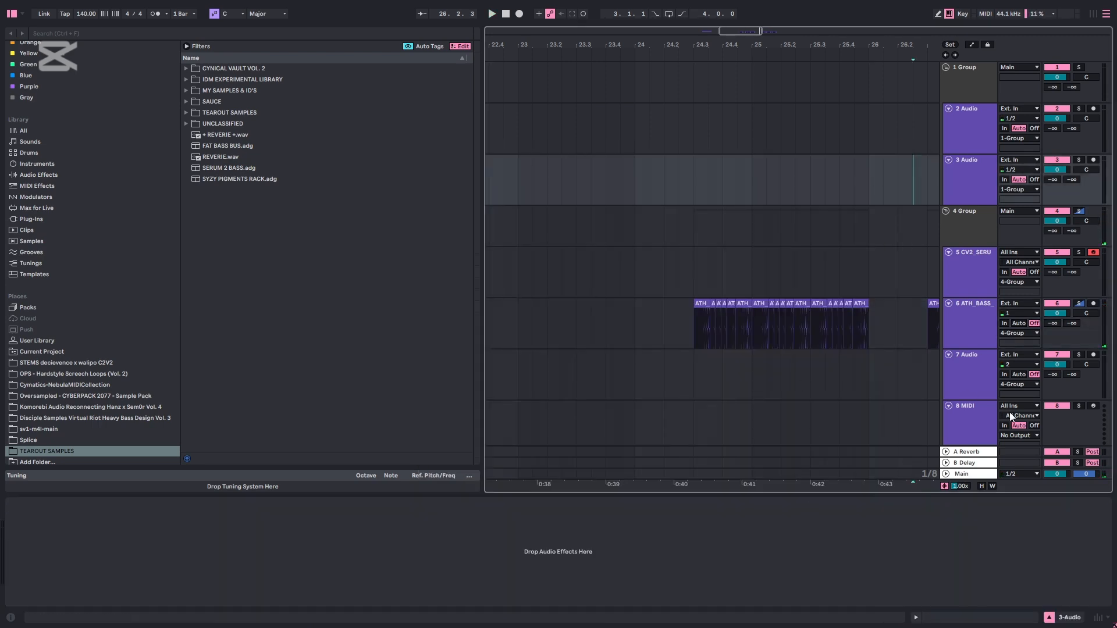
left_click(976, 331)
left_click(909, 154)
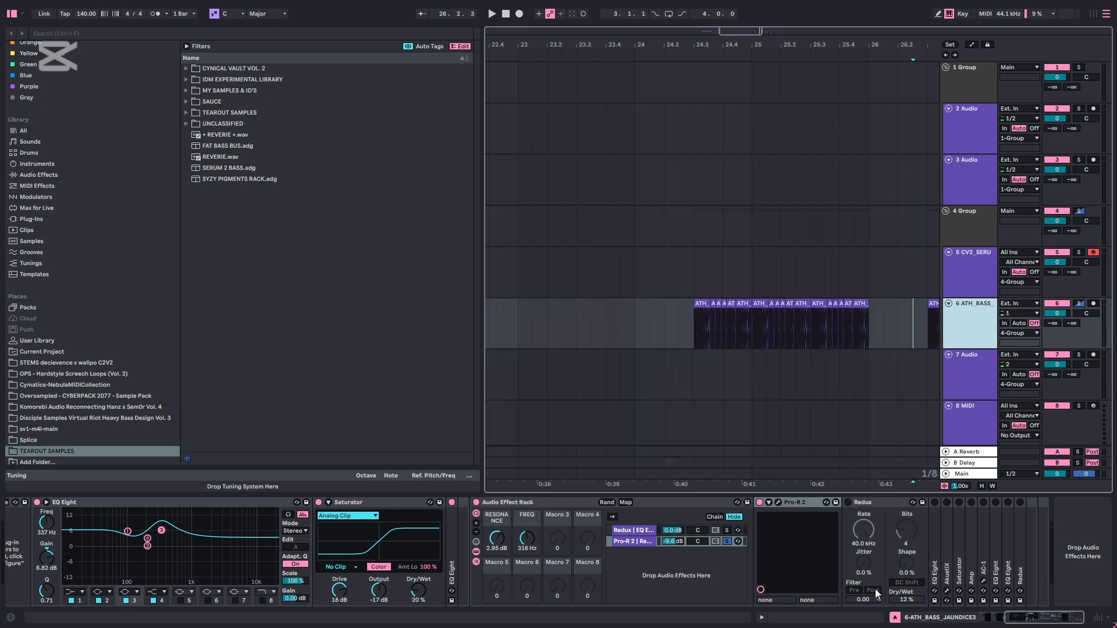
Enable the Redux that follows Pro-R 2 and play the bass clips through it
left_click(847, 502)
key("space")
key("space")
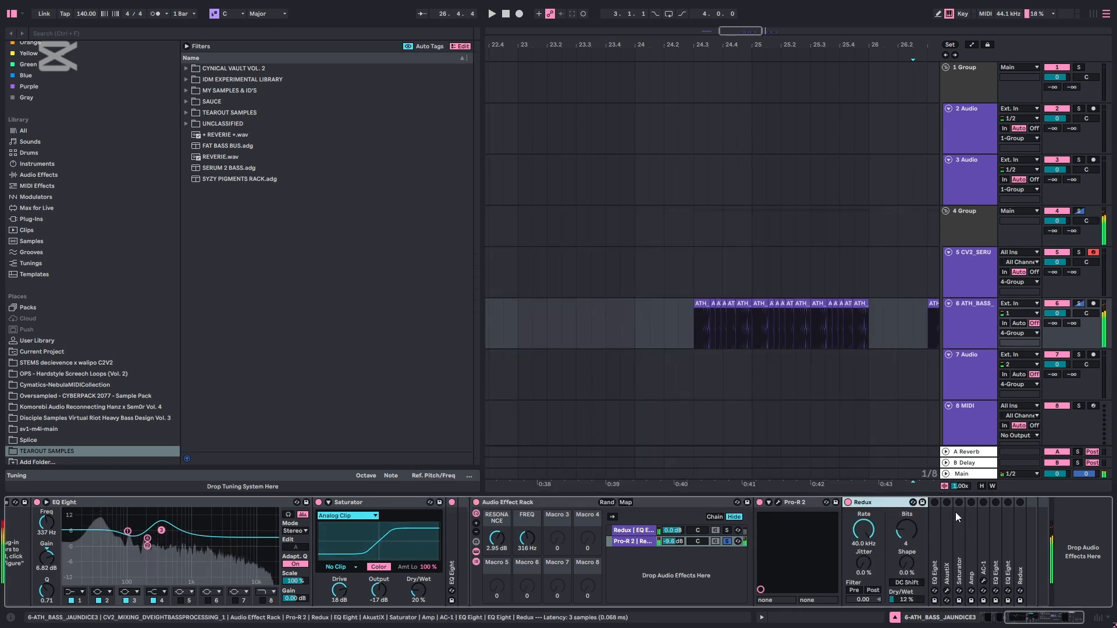
Enable the EQ Eight after Redux, unfold it to show its curve, and fold it again
left_click(935, 503)
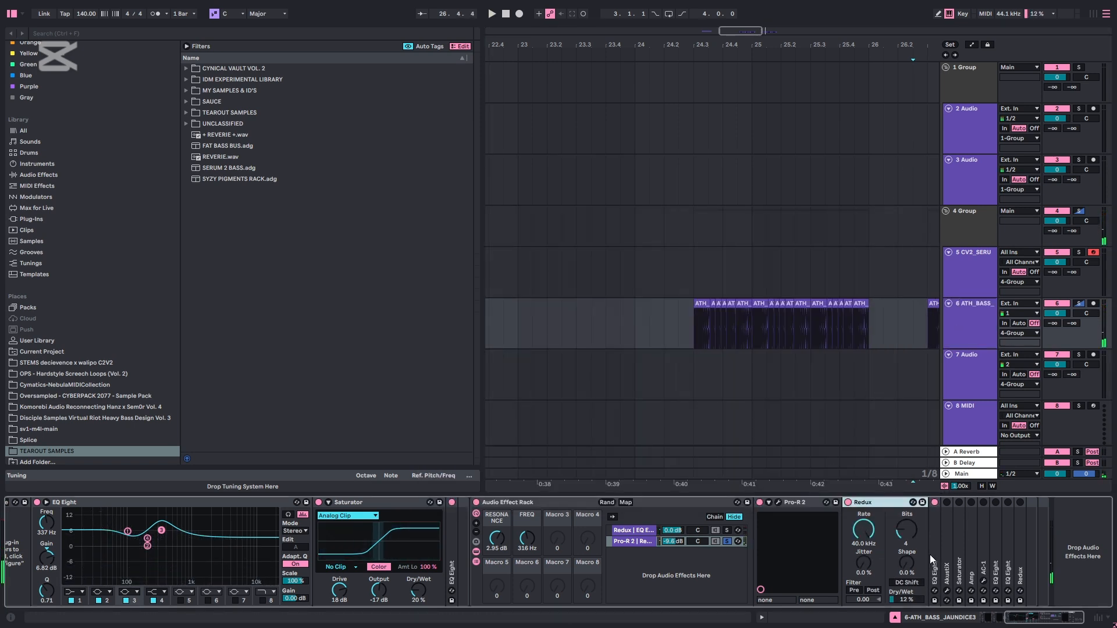
double_click(934, 552)
left_click(1048, 616)
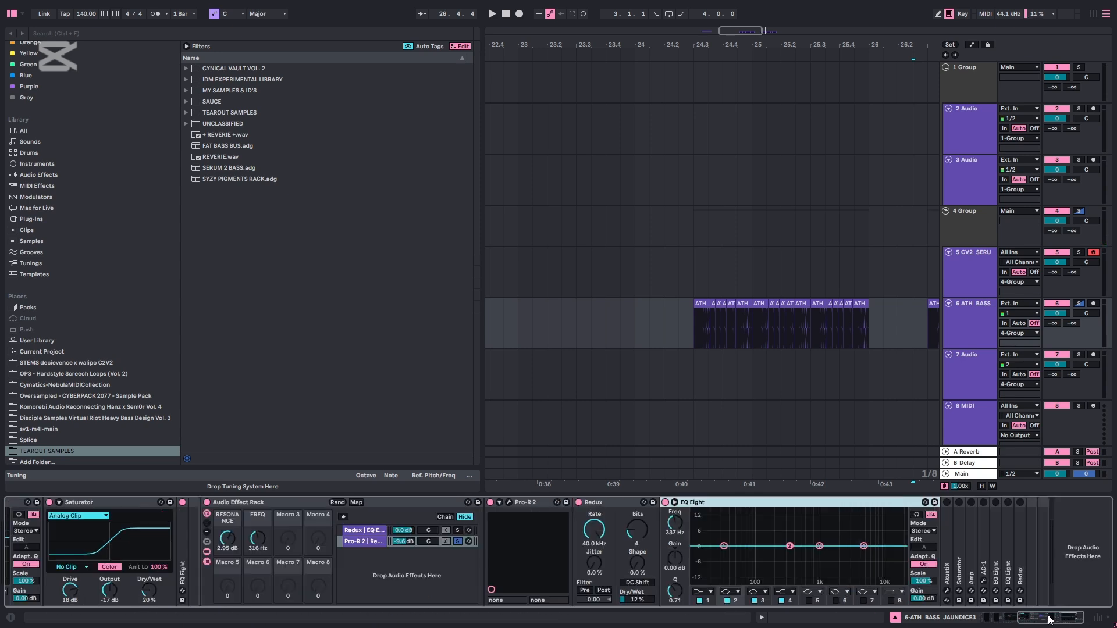
double_click(860, 504)
Unfold and enable AkustiX in the Pro-R 2 chain and audition the bass through it
double_click(677, 511)
key("space")
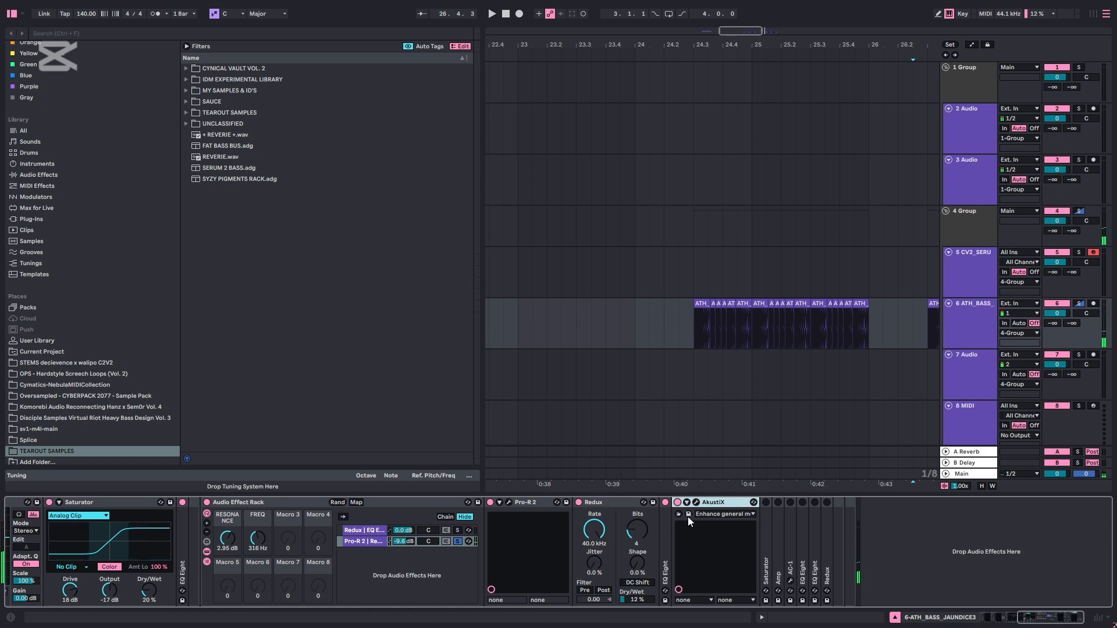
left_click(944, 385)
left_click(980, 406)
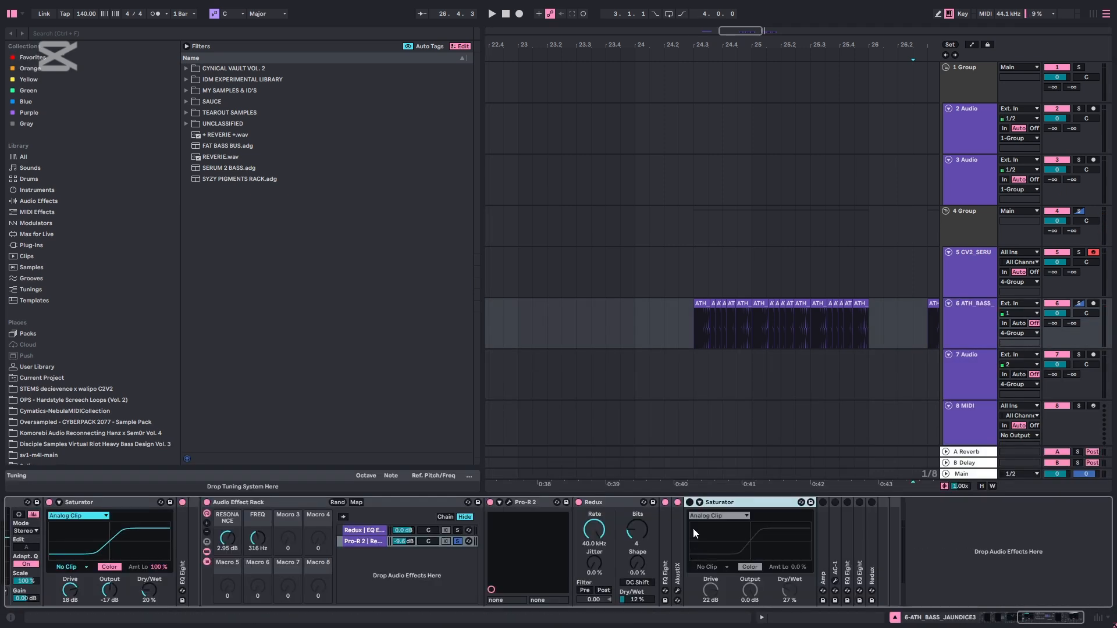
Enable the Saturator after AkustiX, audition the bass with its settings shown, and fold the device
left_click(690, 503)
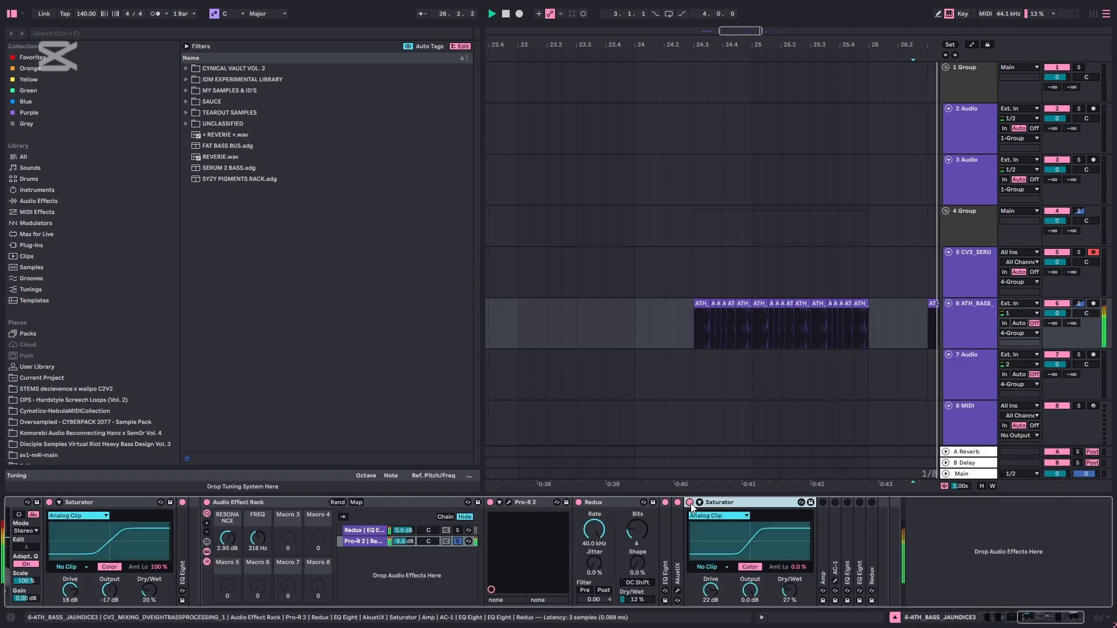
left_click(790, 589)
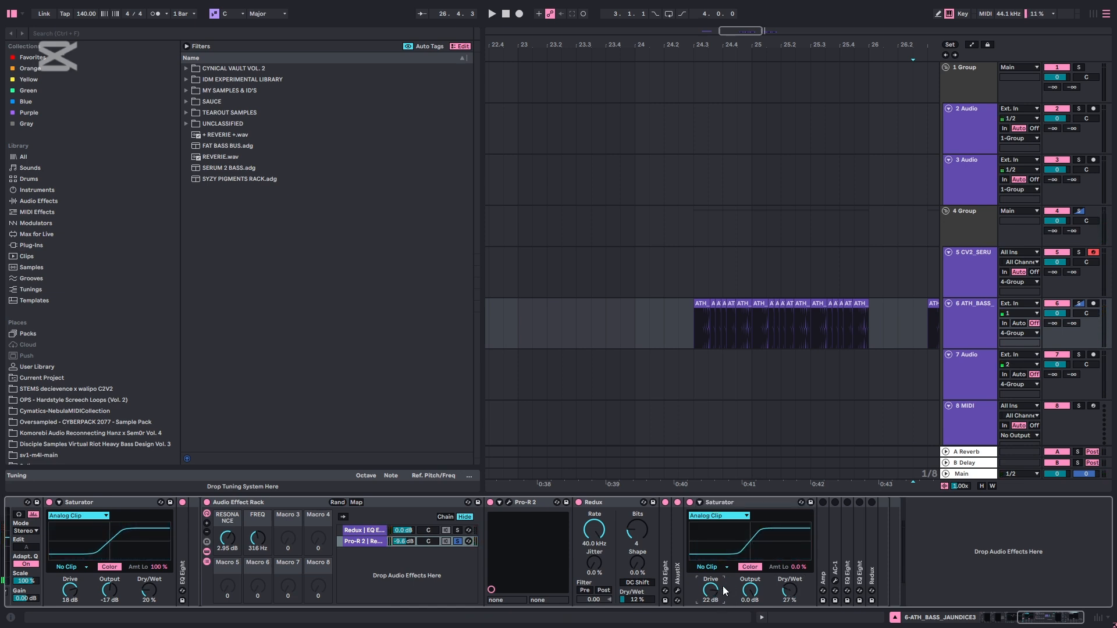
double_click(722, 502)
Unfold and enable the Amp after the Saturator, play the bass through it, and fold the device
double_click(705, 523)
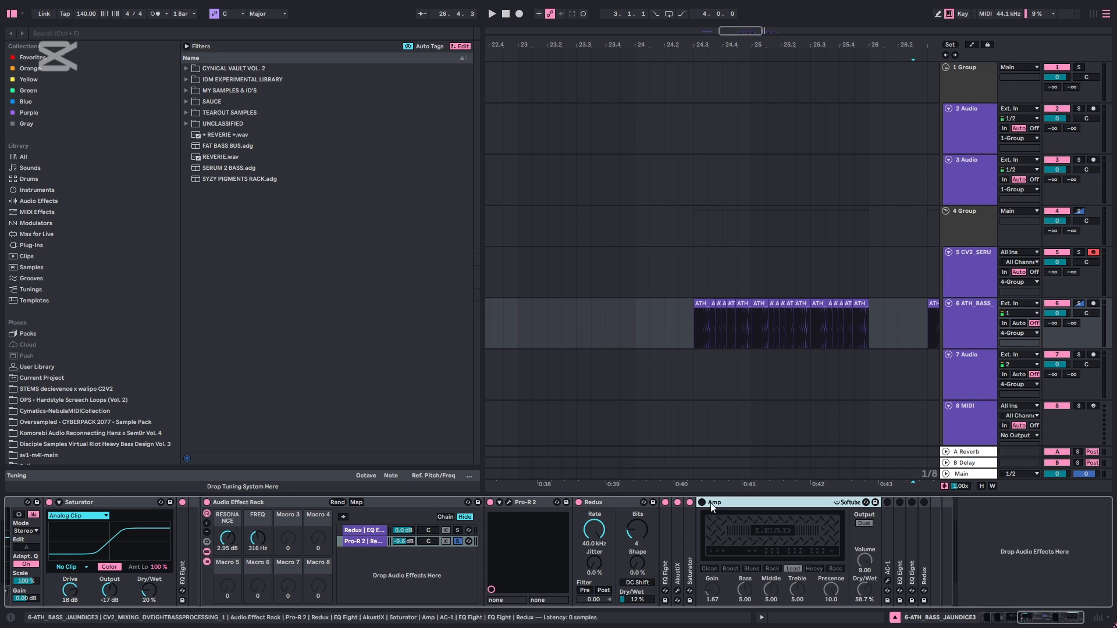
left_click(702, 502)
left_click(862, 599)
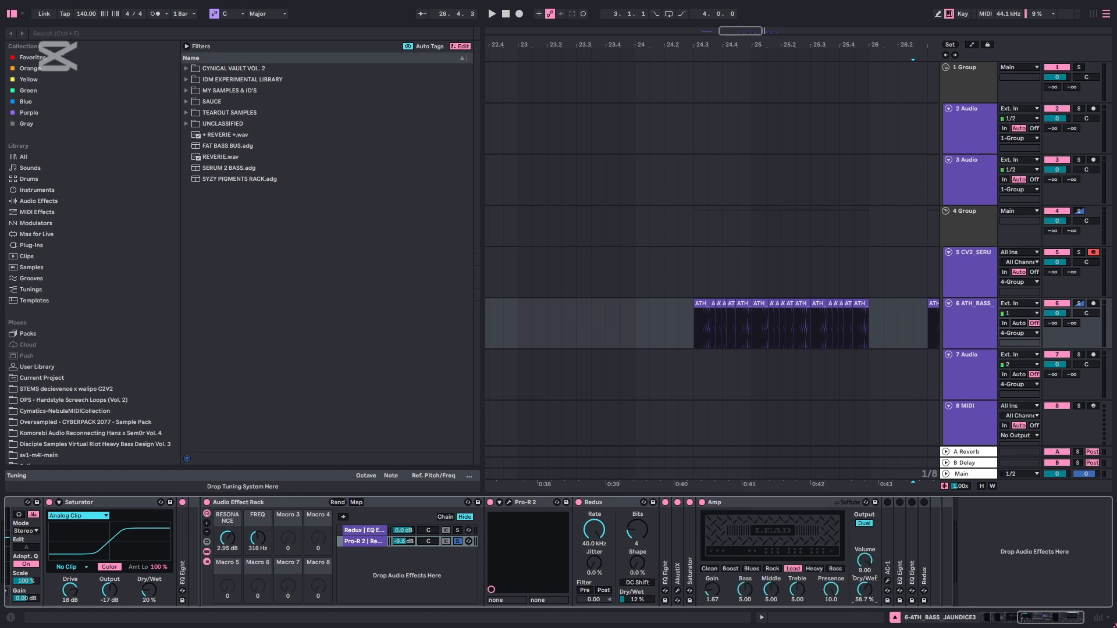
key("space")
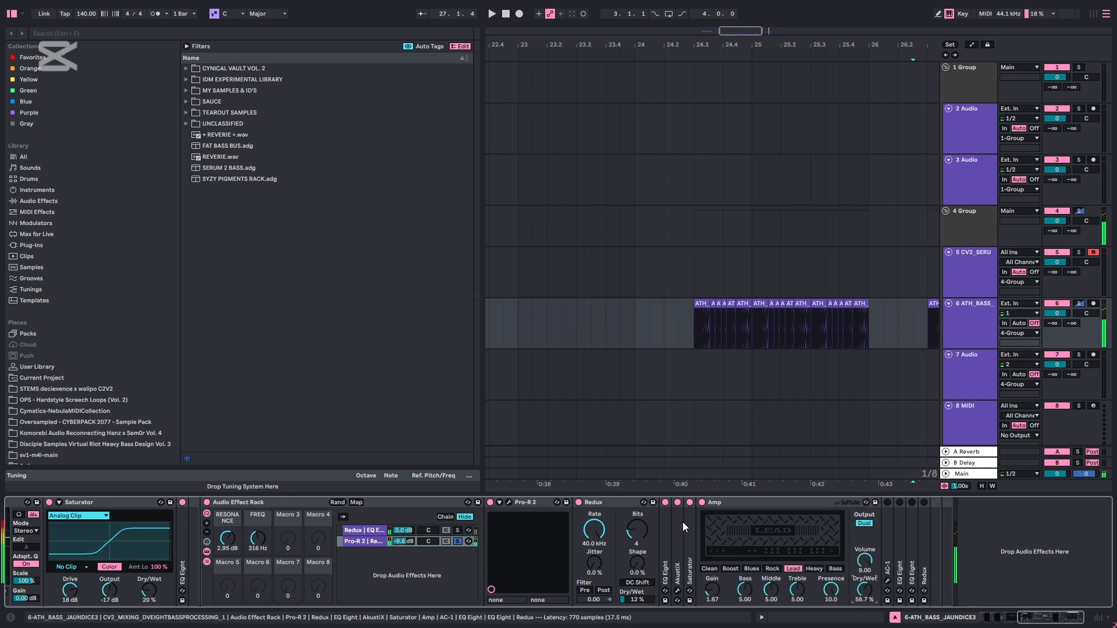
double_click(755, 501)
Unfold and enable AC-1 in the Pro-R 2 chain, show its plug-in window while auditioning, and fold the device
double_click(713, 529)
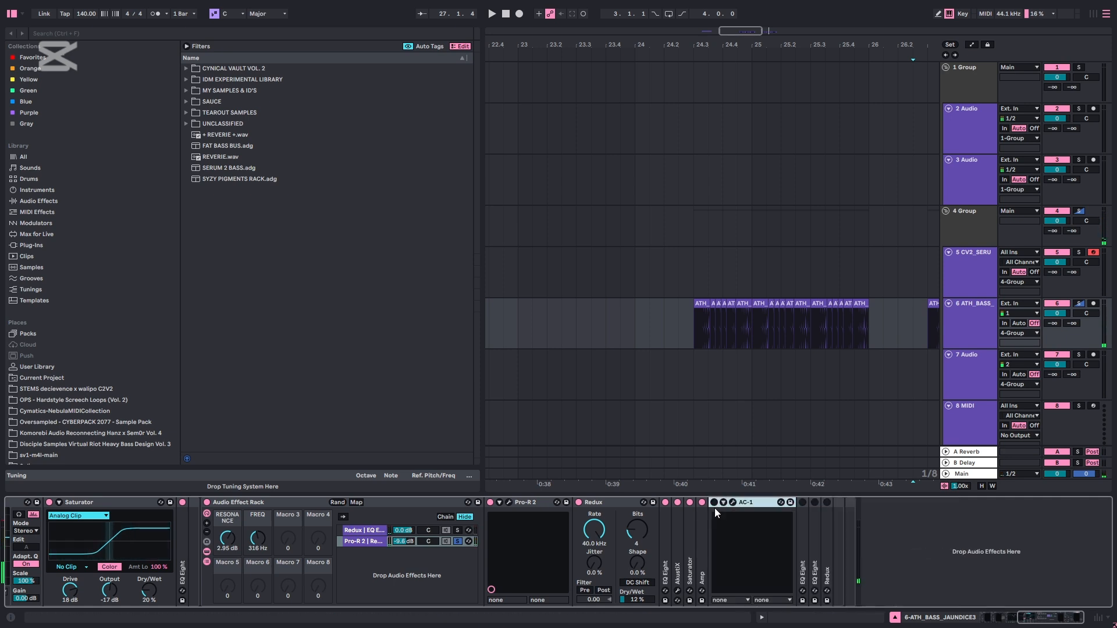
left_click(715, 503)
left_click(733, 502)
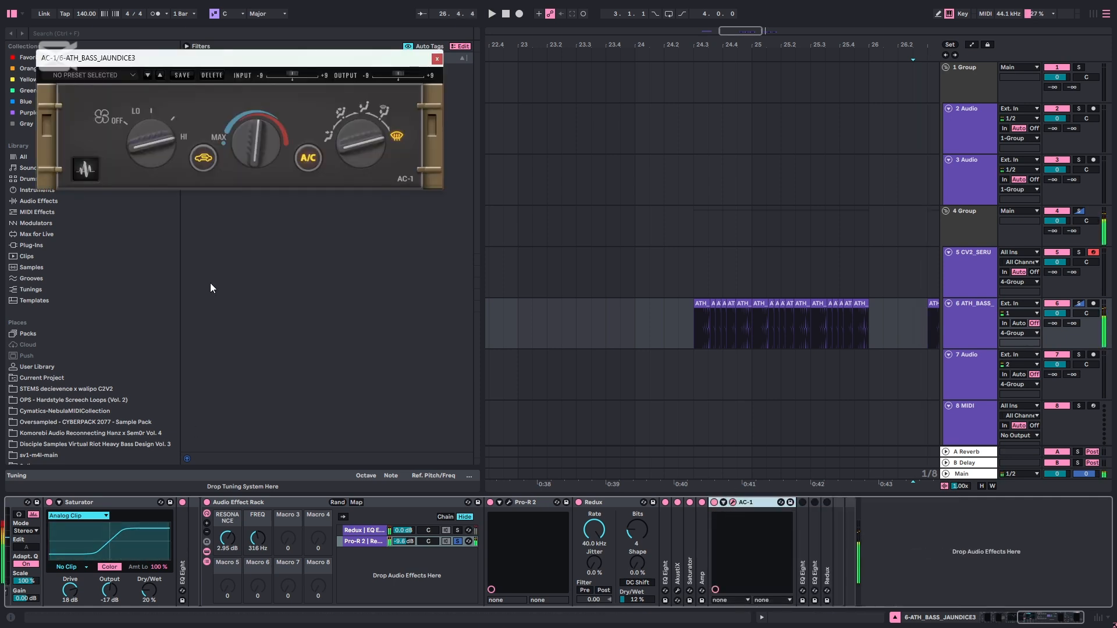
double_click(750, 502)
Unfold and enable the EQ Eight directly after AC-1, play the bass through it, and fold it
double_click(725, 520)
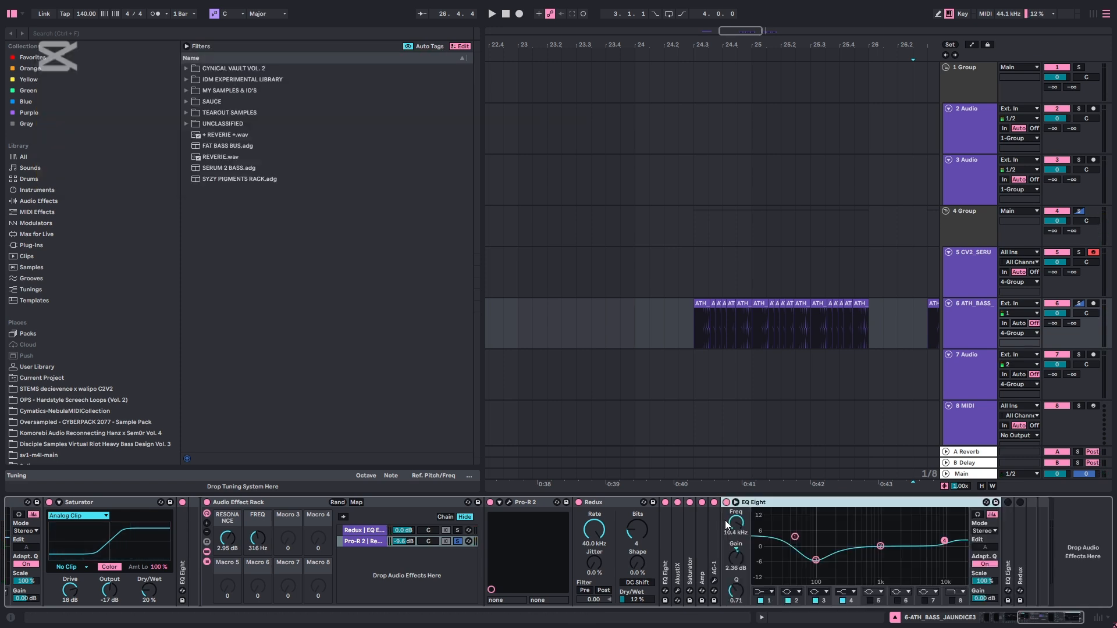
key("space")
double_click(766, 502)
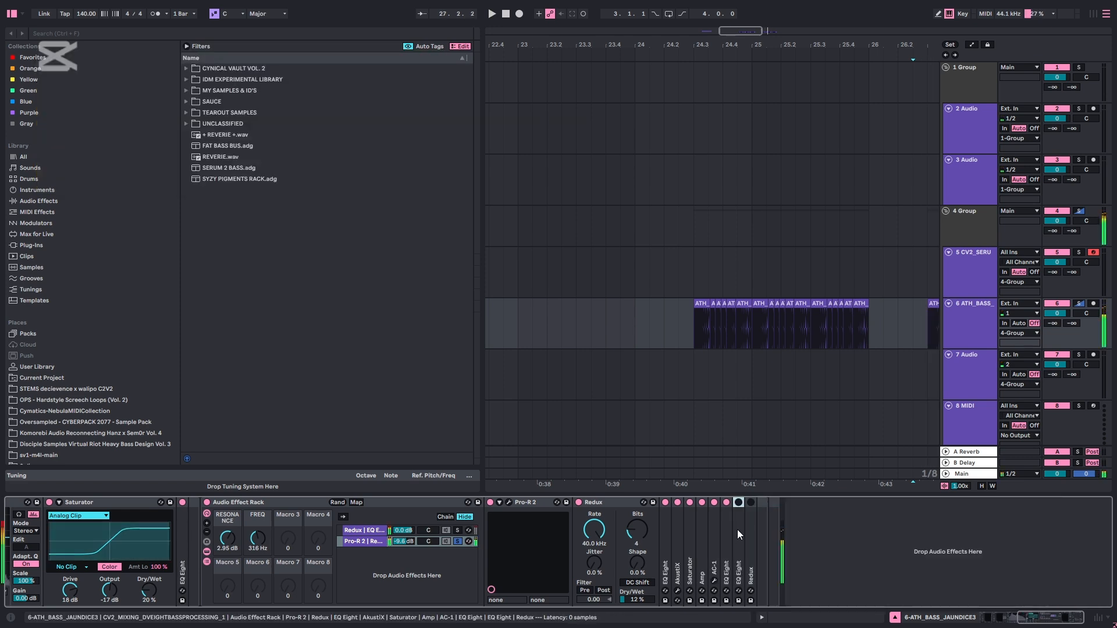
Unfold and enable the chain's last EQ Eight, select its low-cut band, fold the device, and play the bass
double_click(738, 529)
left_click(738, 502)
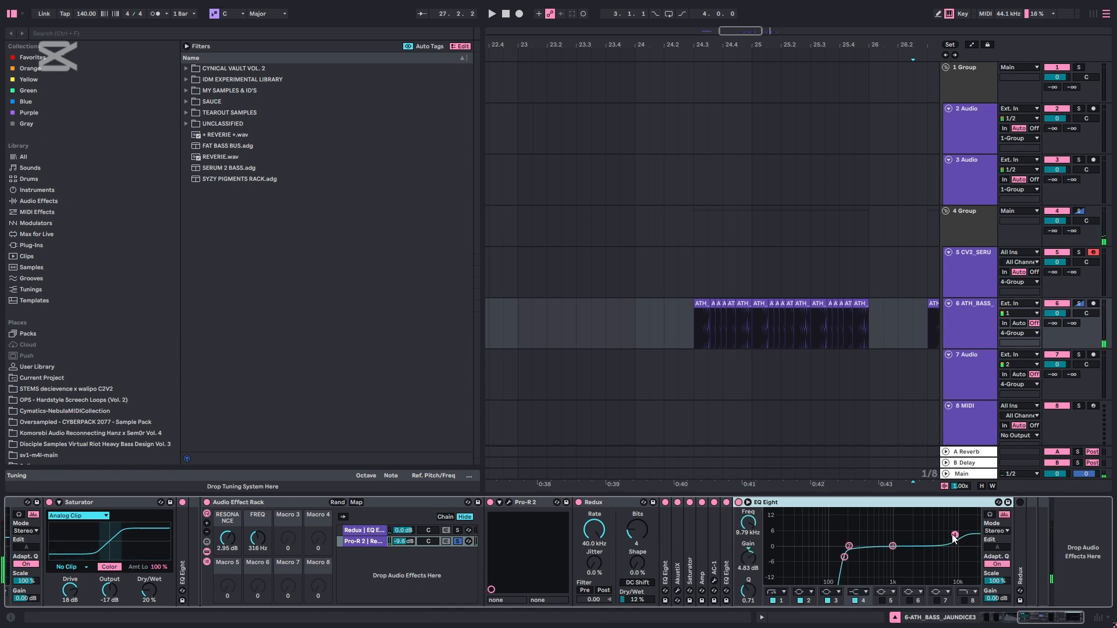
left_click(844, 557)
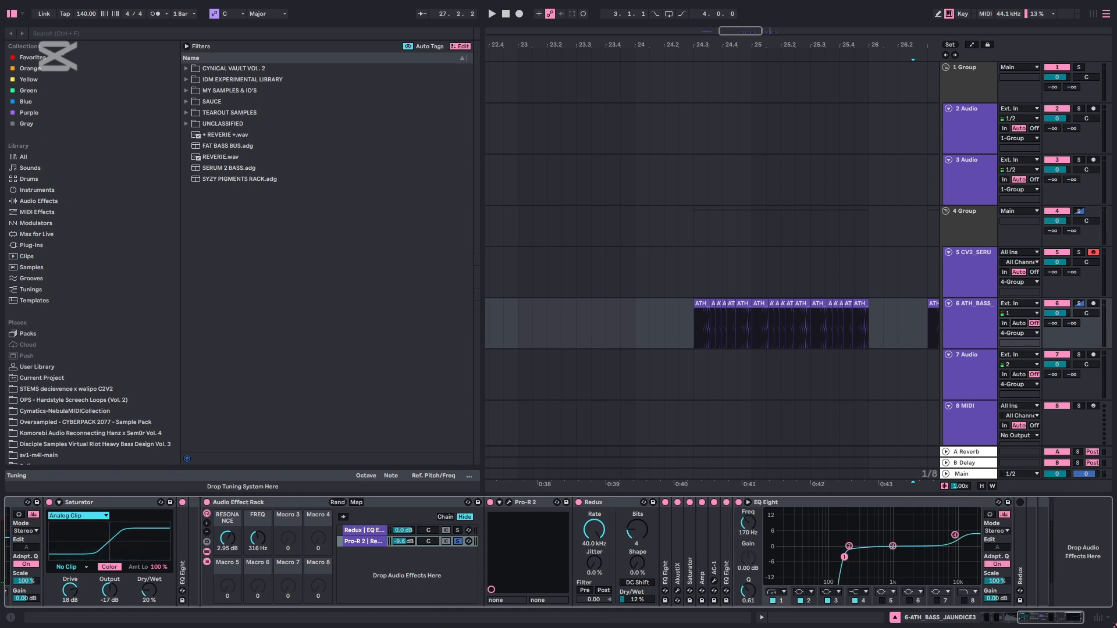
double_click(814, 503)
key("space")
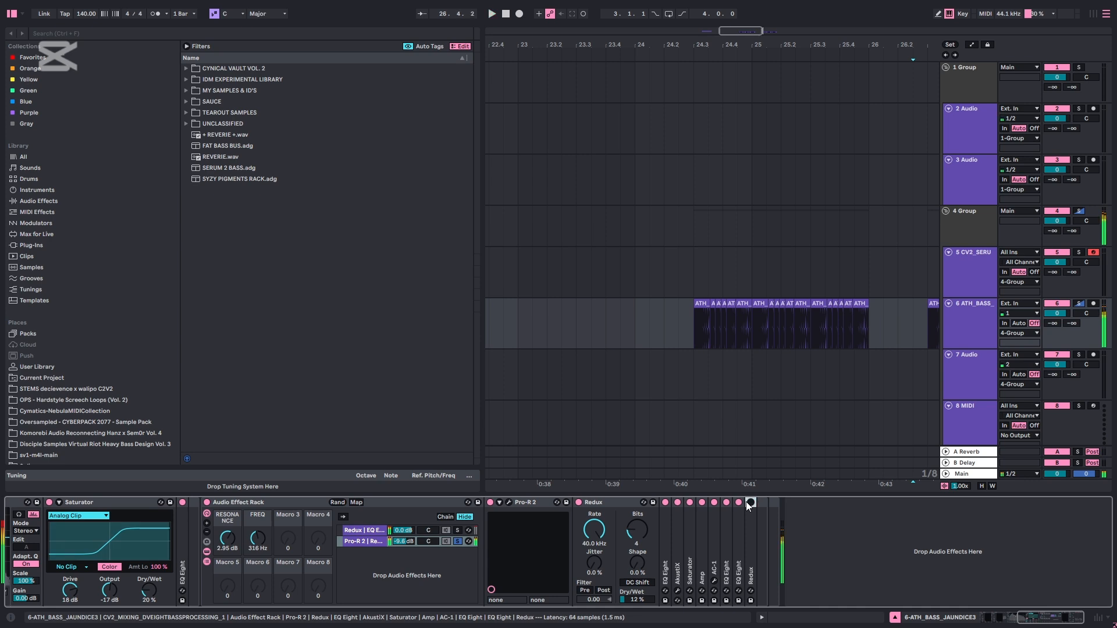
Enable the Redux at the end of the Pro-R 2 chain and unfold it to show its settings
left_click(749, 503)
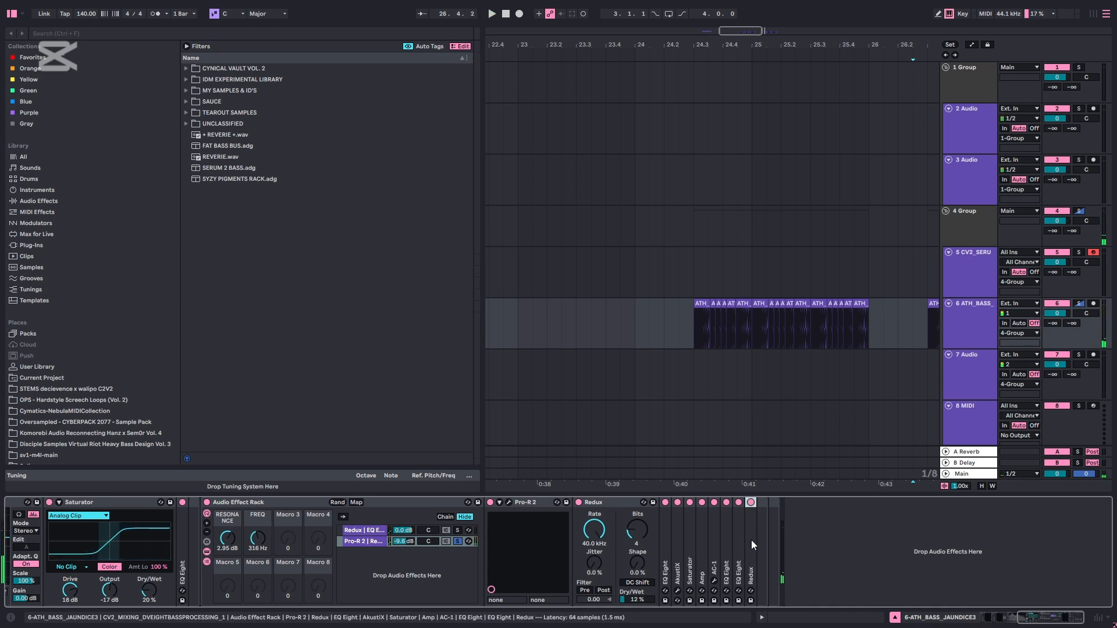
double_click(751, 539)
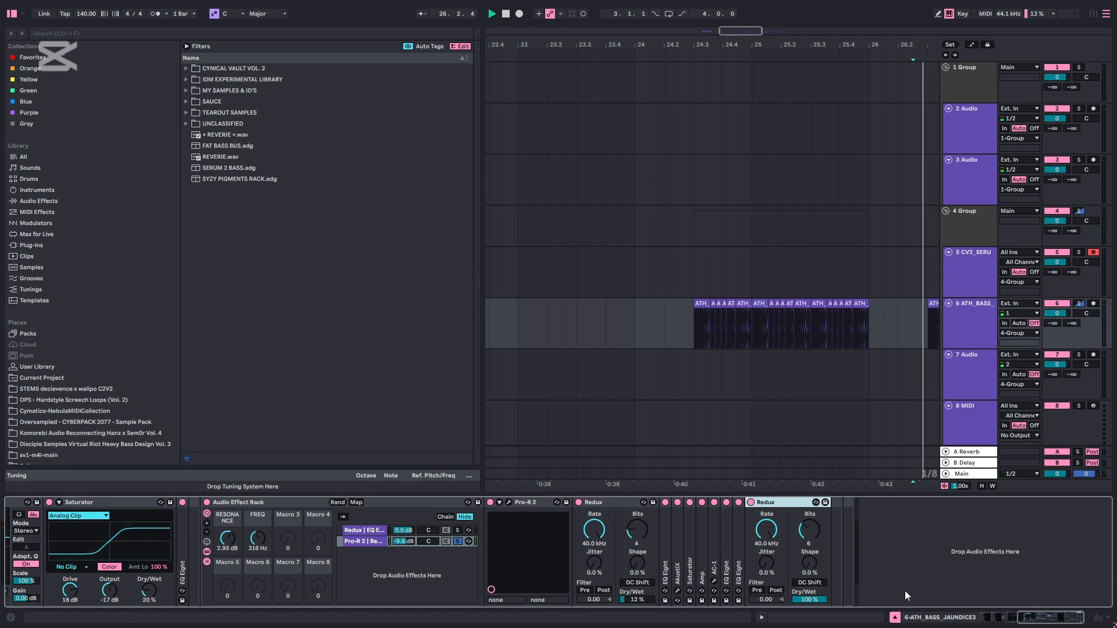
Unsolo the Pro-R 2 chain and play the bass clips through both parallel chains together
left_click_drag(1046, 618, 1034, 618)
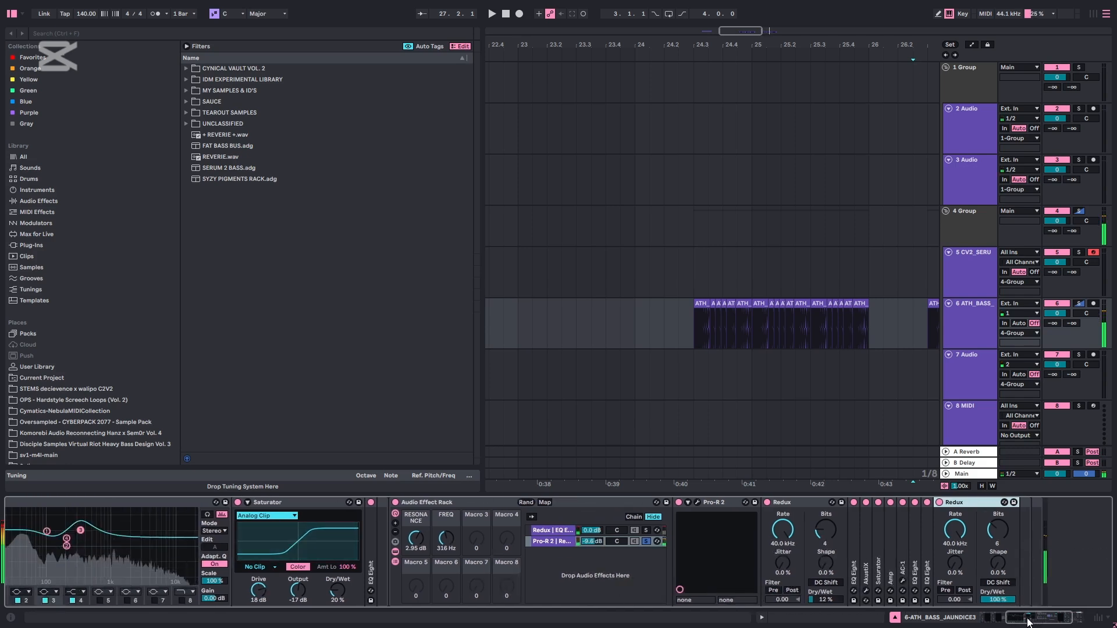
left_click(644, 541)
key("space")
left_click_drag(1046, 623, 1024, 619)
key("space")
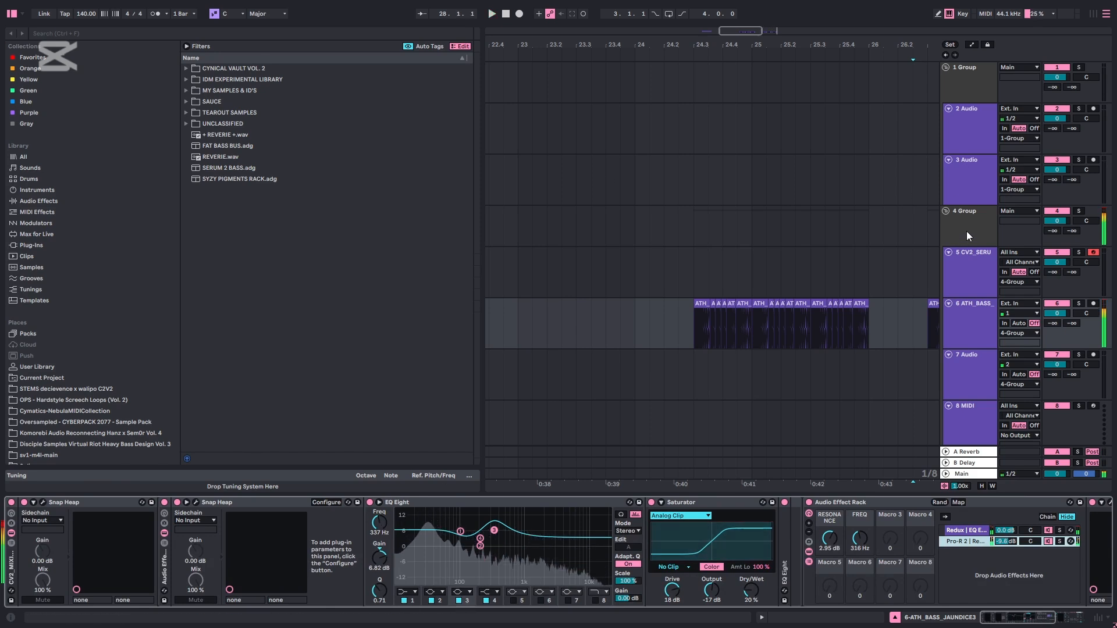
Select the 4 Group track, enable its DECVNCE_MIXING_BEEFER&CRUNCHER rack, and play the bass through it
left_click(965, 231)
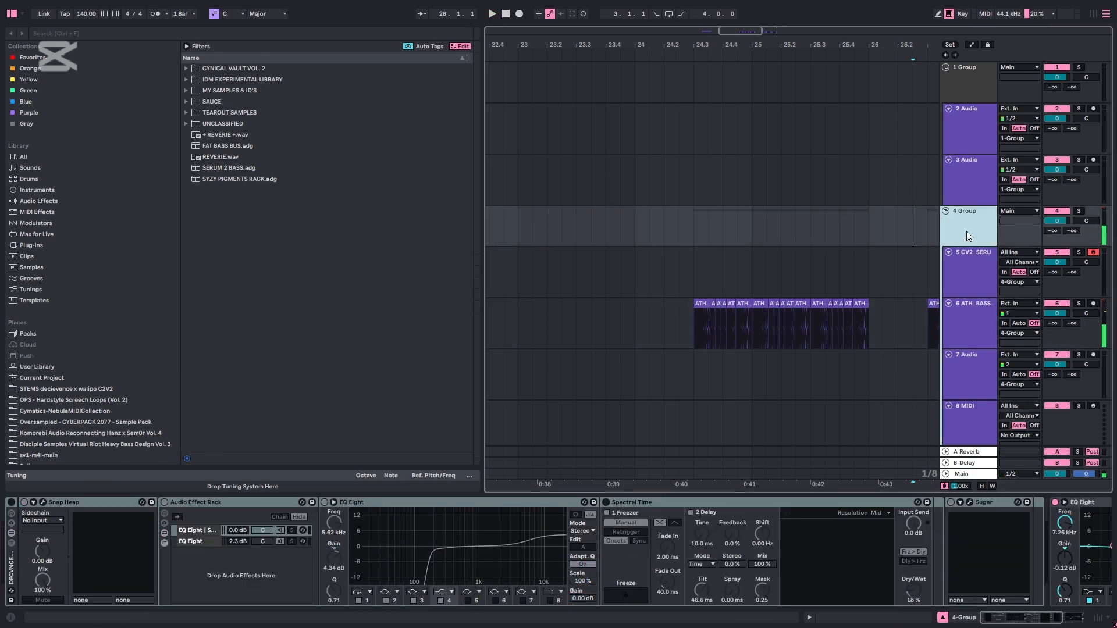
left_click(11, 502)
key("space")
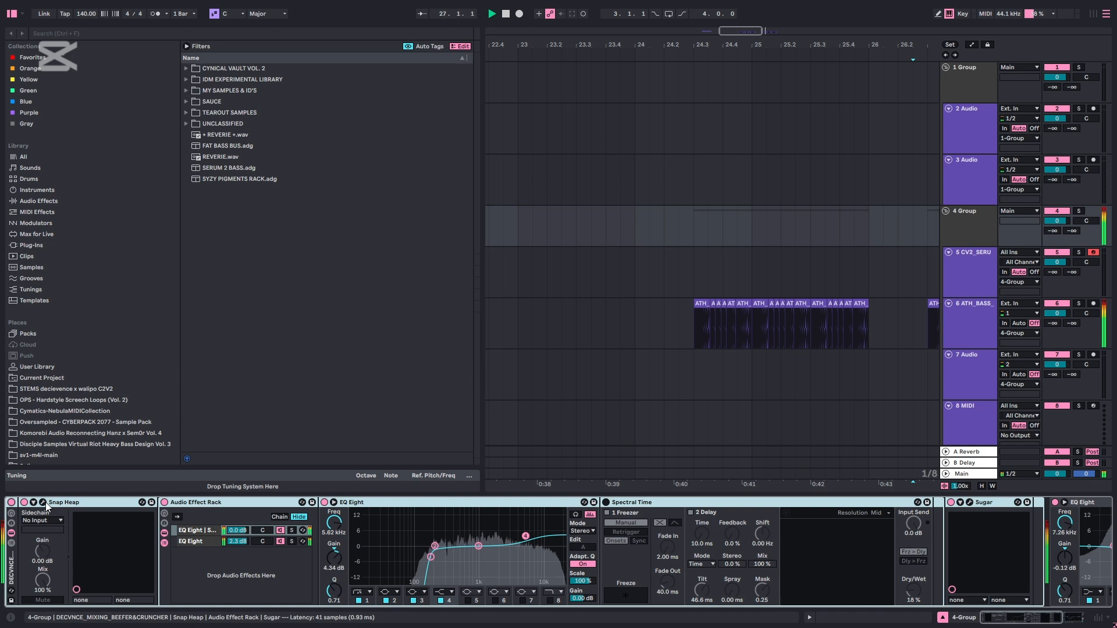
Examine the Faturator and Distortion modules in the group rack's Snap Heap window, and close the window
left_click(43, 502)
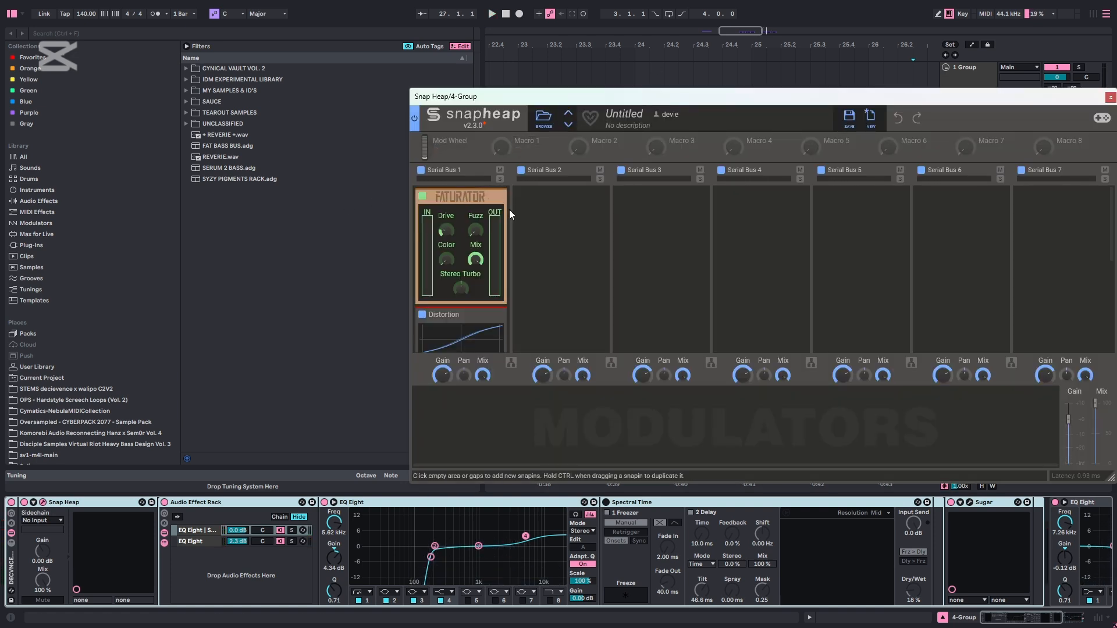
scroll(457, 213, "down", 1)
scroll(457, 213, "up", 1)
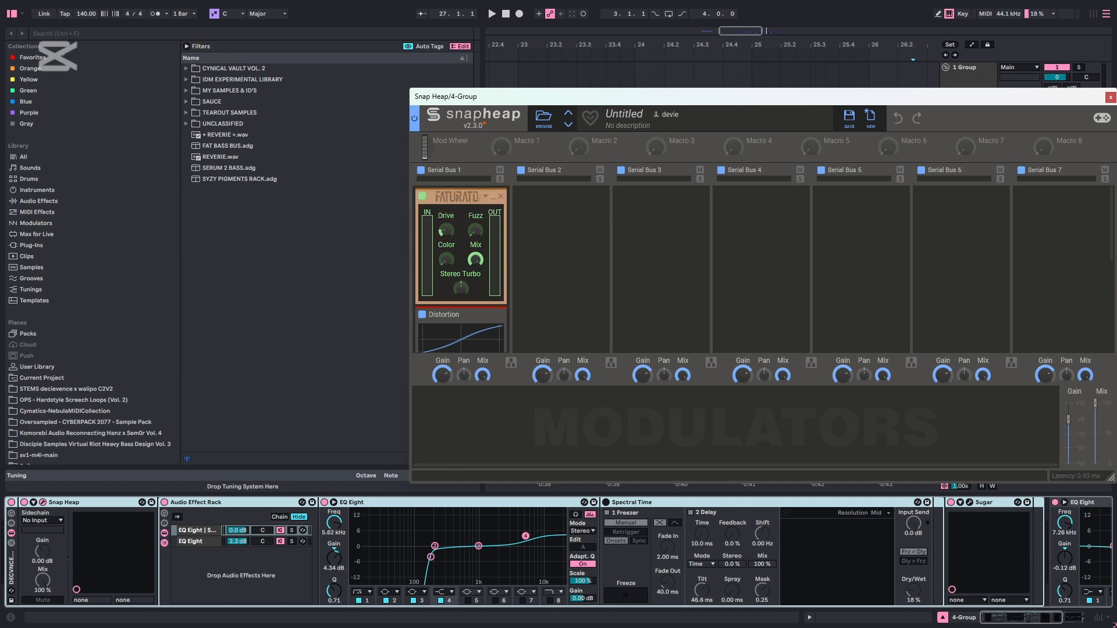
scroll(457, 256, "down", 4)
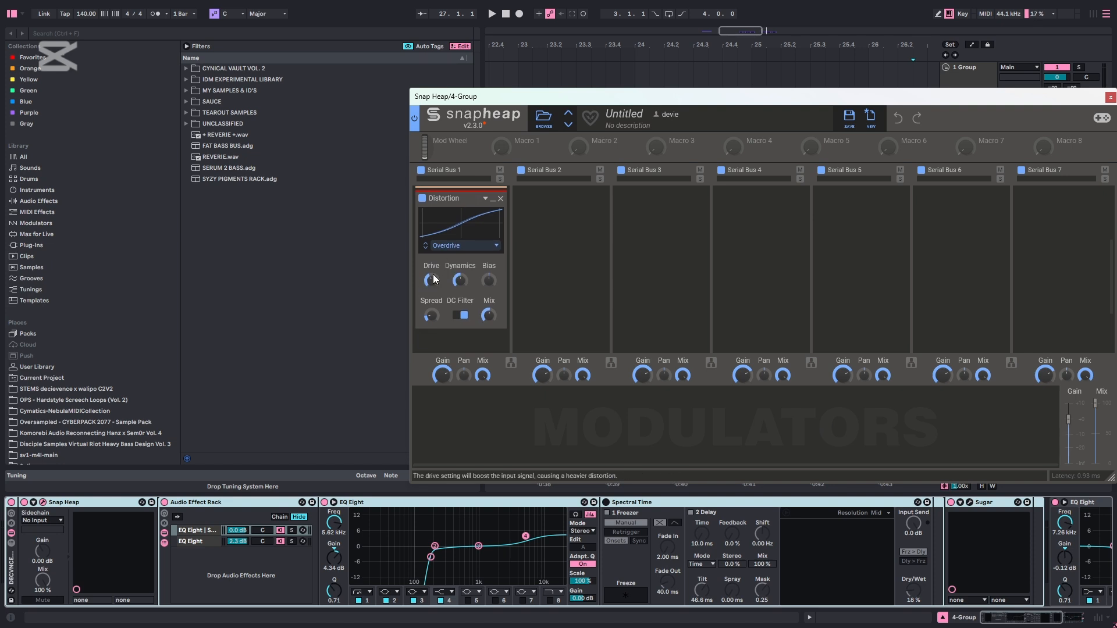
mouse_move(489, 316)
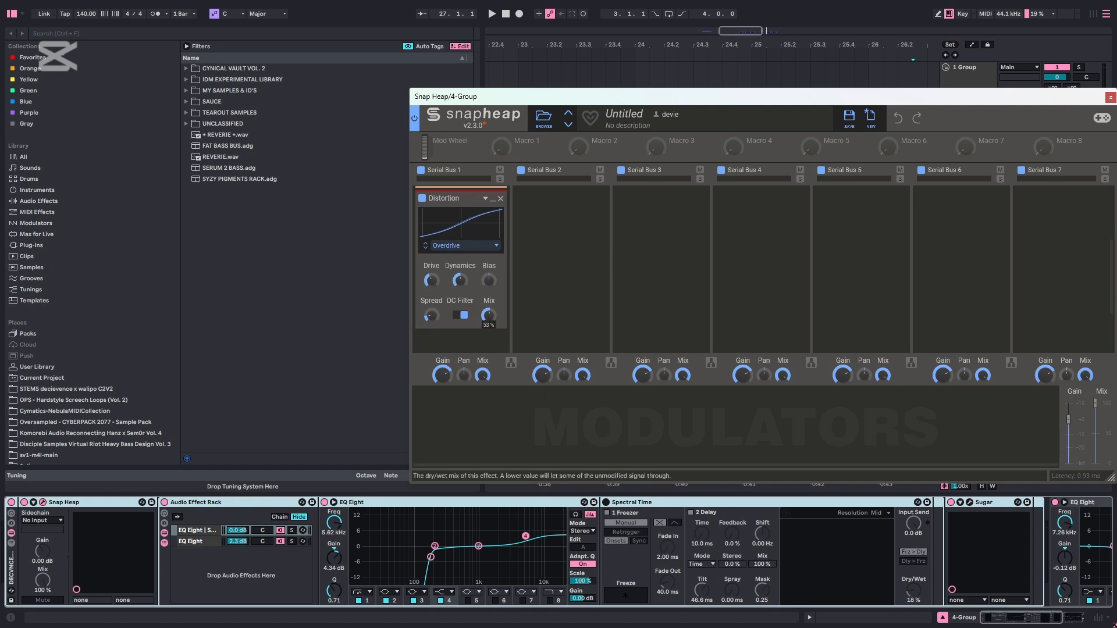
left_click(1110, 98)
Solo the second EQ Eight chain in the group's Audio Effect Rack, play the bass, unsolo it, and show the first chain's devices
left_click(198, 541)
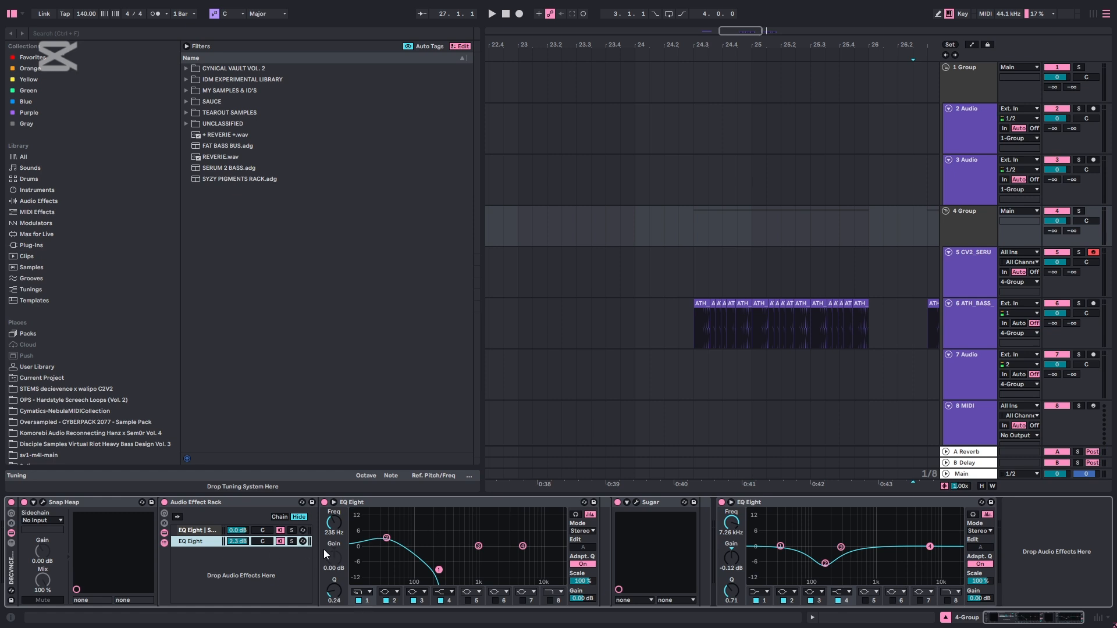
key("space")
left_click(292, 541)
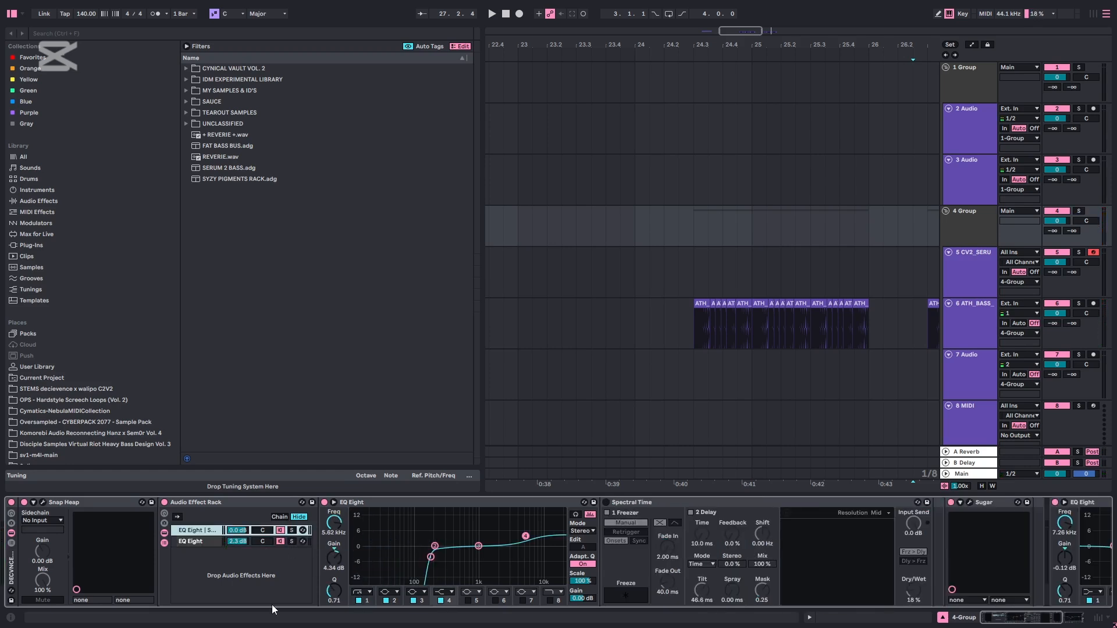
left_click(530, 537)
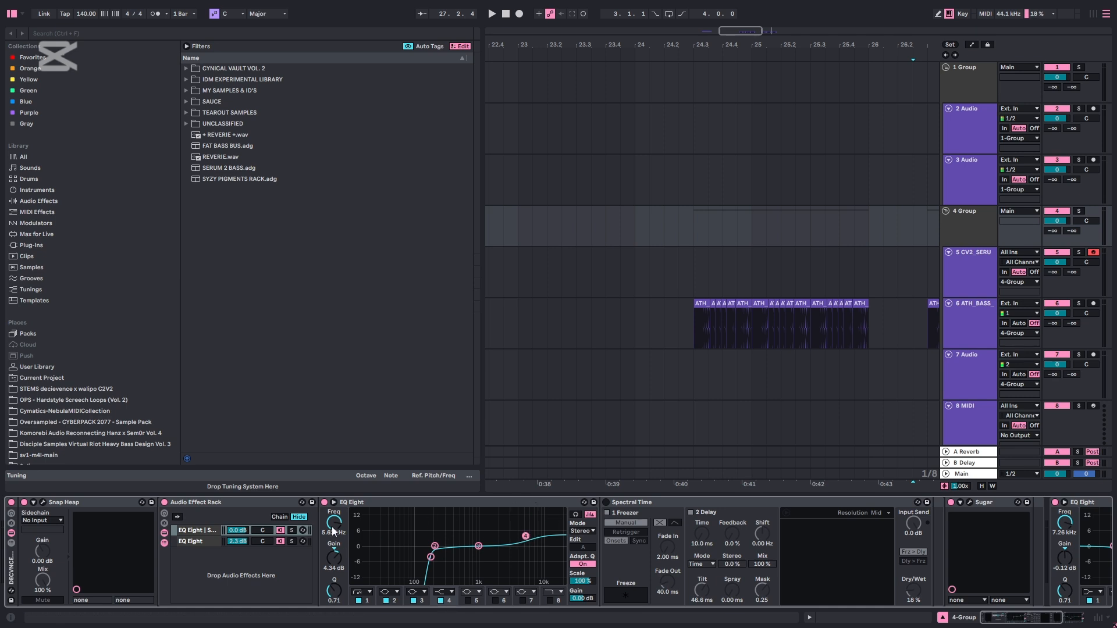
Inspect the Sugar plug-in's settings in the group rack, close its window, and play the bass through the full group chain
double_click(361, 503)
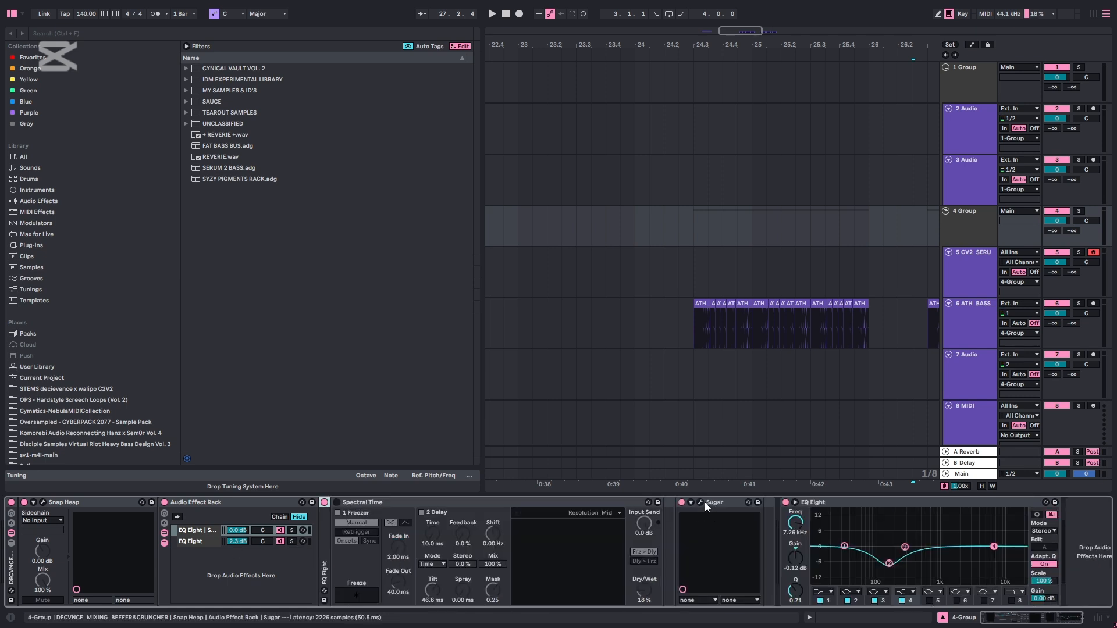
left_click(700, 502)
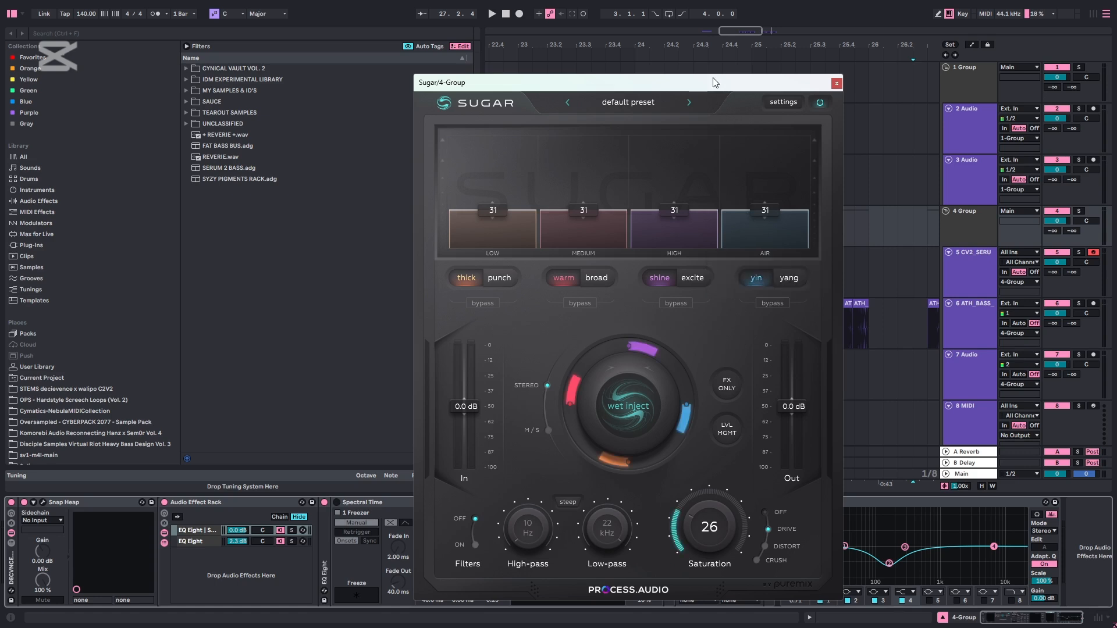
left_click_drag(716, 82, 649, 27)
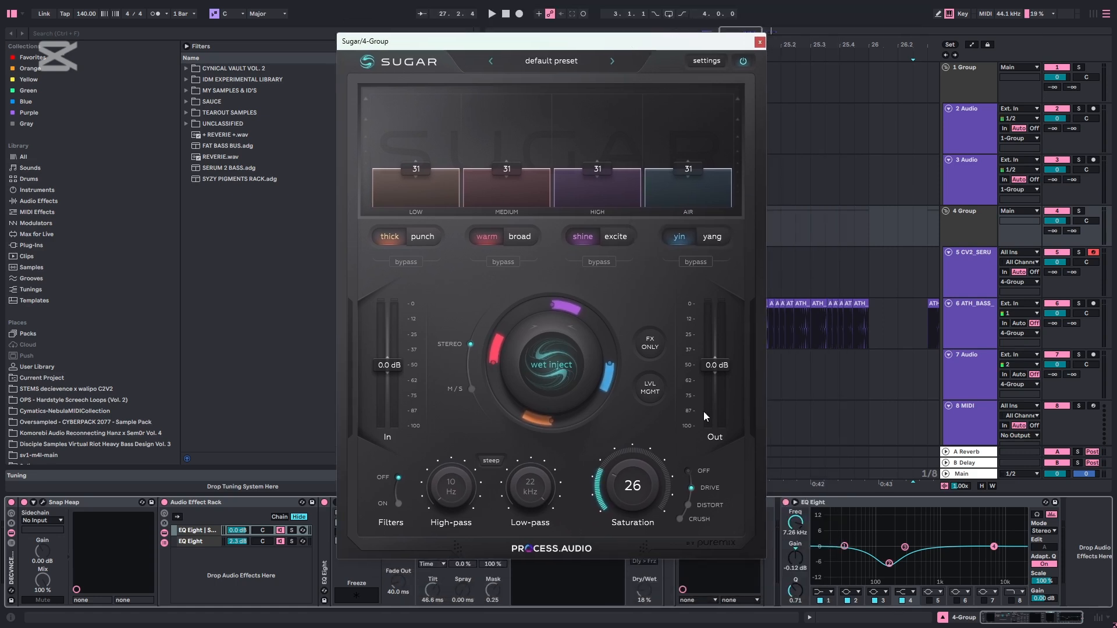
left_click(759, 42)
key("space")
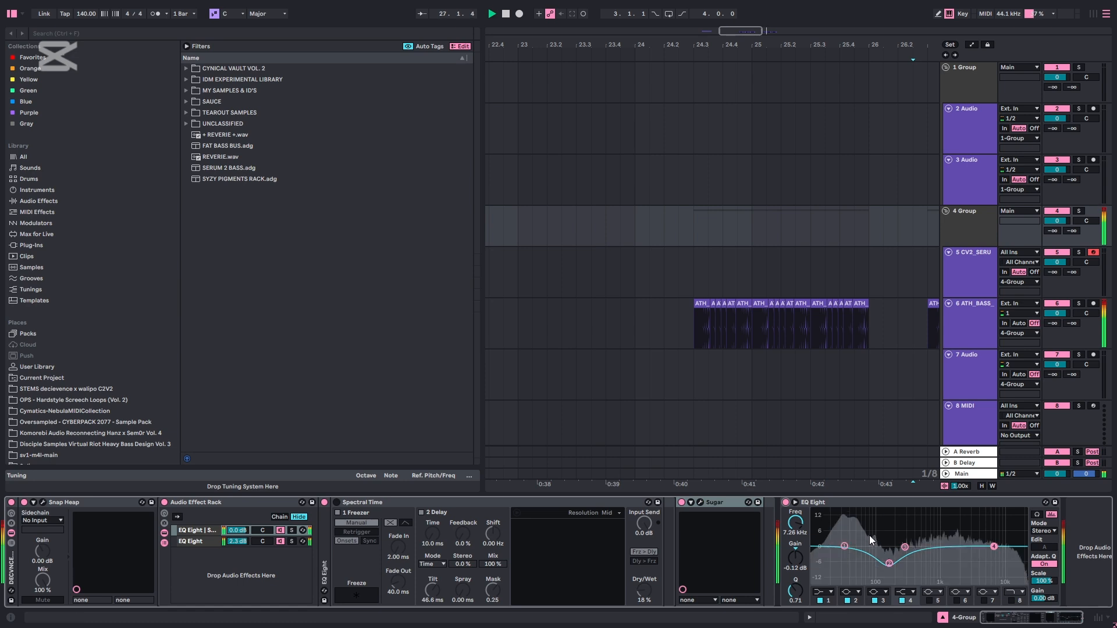
double_click(983, 503)
Set the playback start at bar 21 on the CV2_SERUM2_BASS_2 track and play its clip
left_click(696, 301)
scroll(696, 301, "down", 5)
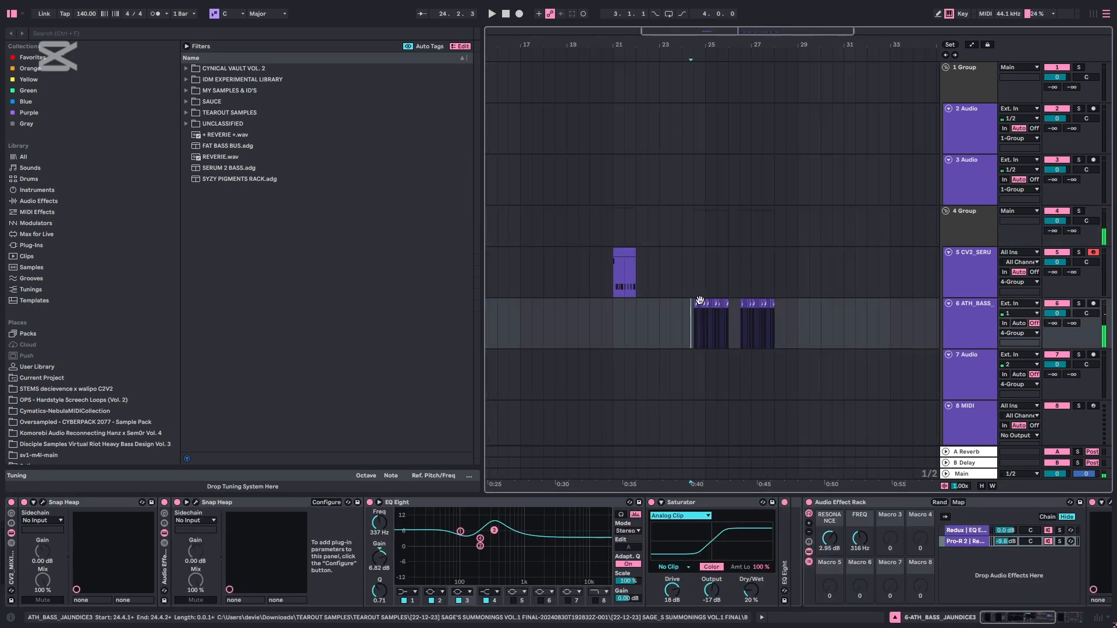
left_click(602, 277)
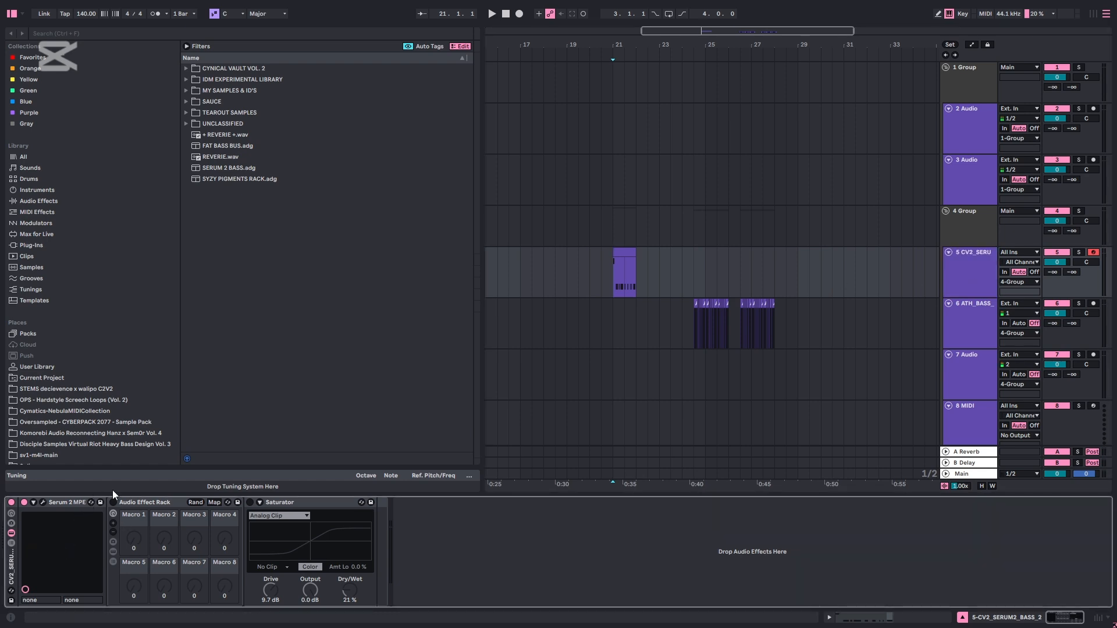
key("space")
Open Serum 2 on the bass track, switch off OSC B and OSC C, and play the spectral OSC A alone
left_click(43, 502)
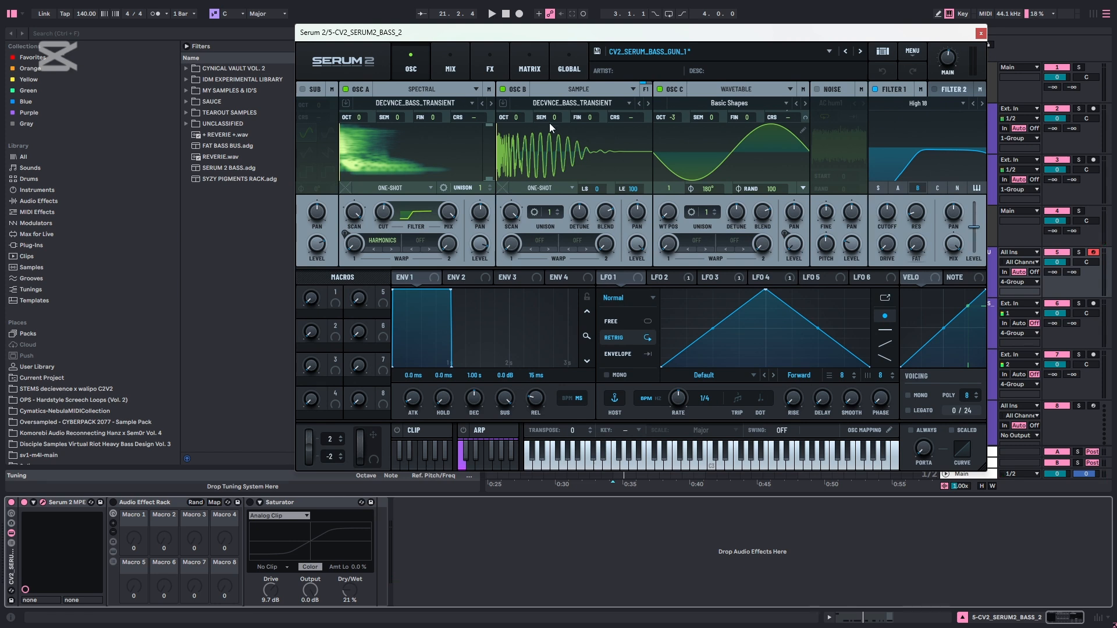
left_click(502, 89)
left_click(661, 89)
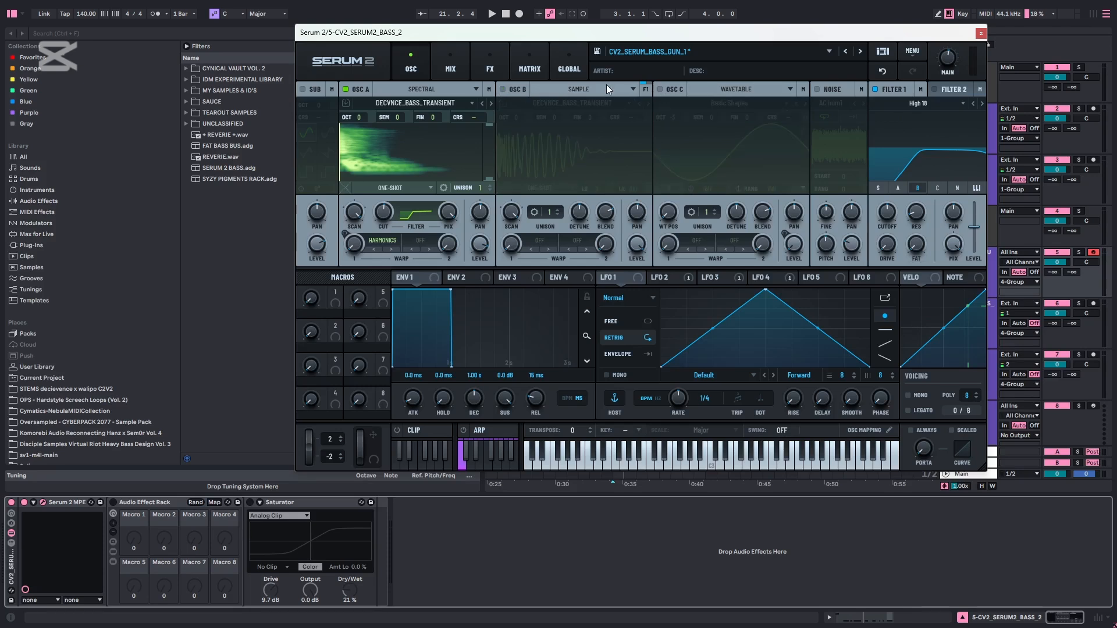
key("space")
Swap OSC A for OSC B to audition the sample oscillator alone, comparing it with Filter 1 off and on
left_click(345, 89)
left_click(502, 89)
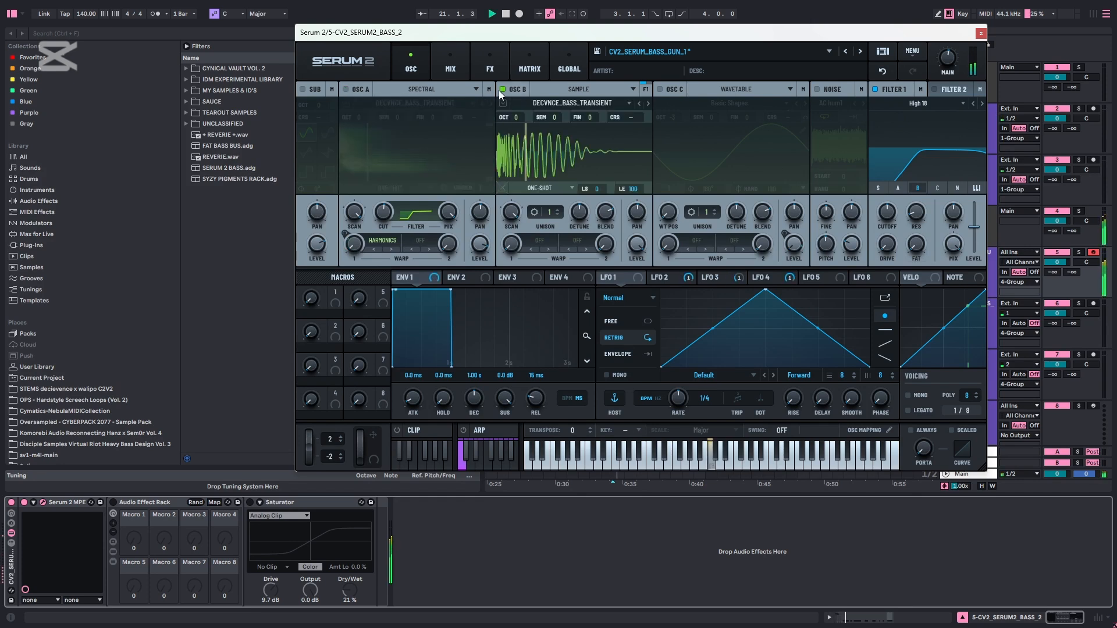
left_click(875, 89)
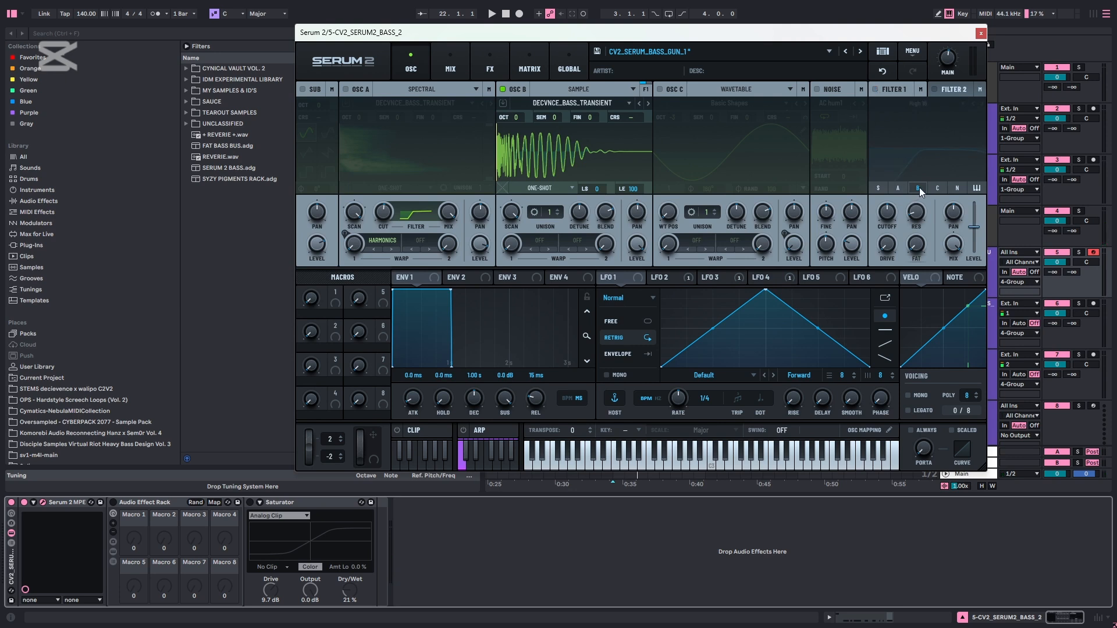
left_click(873, 89)
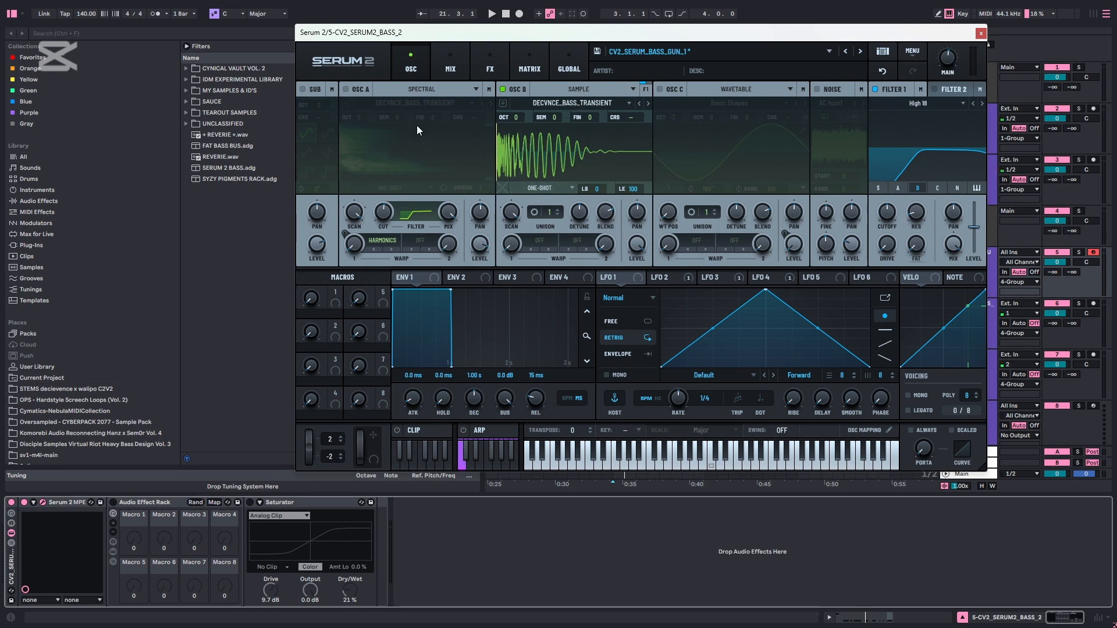
Switch OSC A back on alongside OSC B, and view the Spectral A filter curve in its editor
left_click(346, 89)
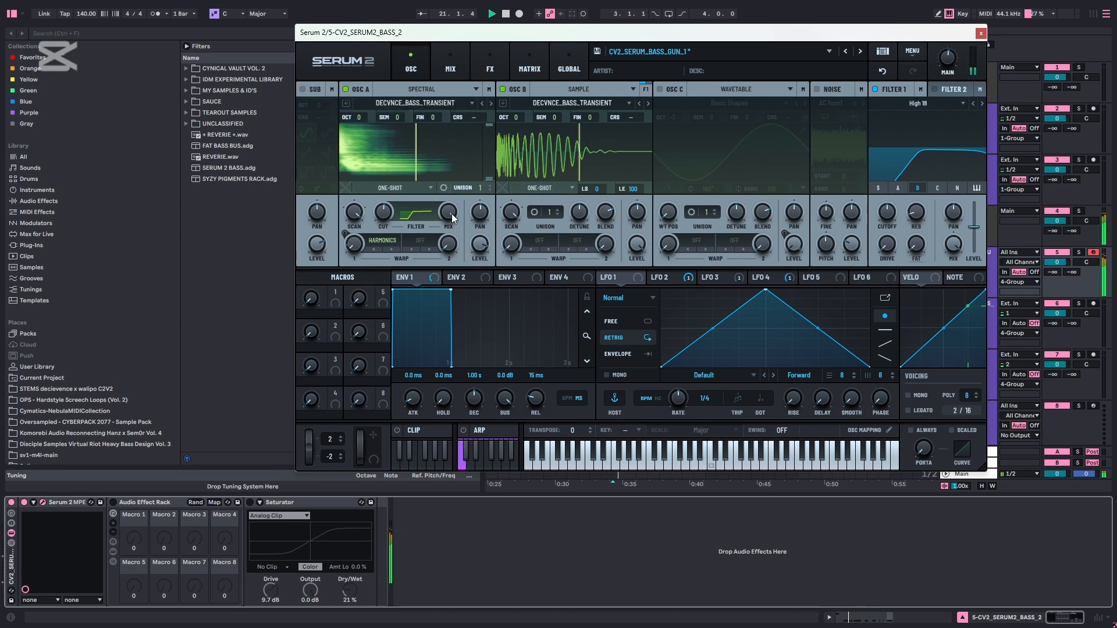
left_click(408, 213)
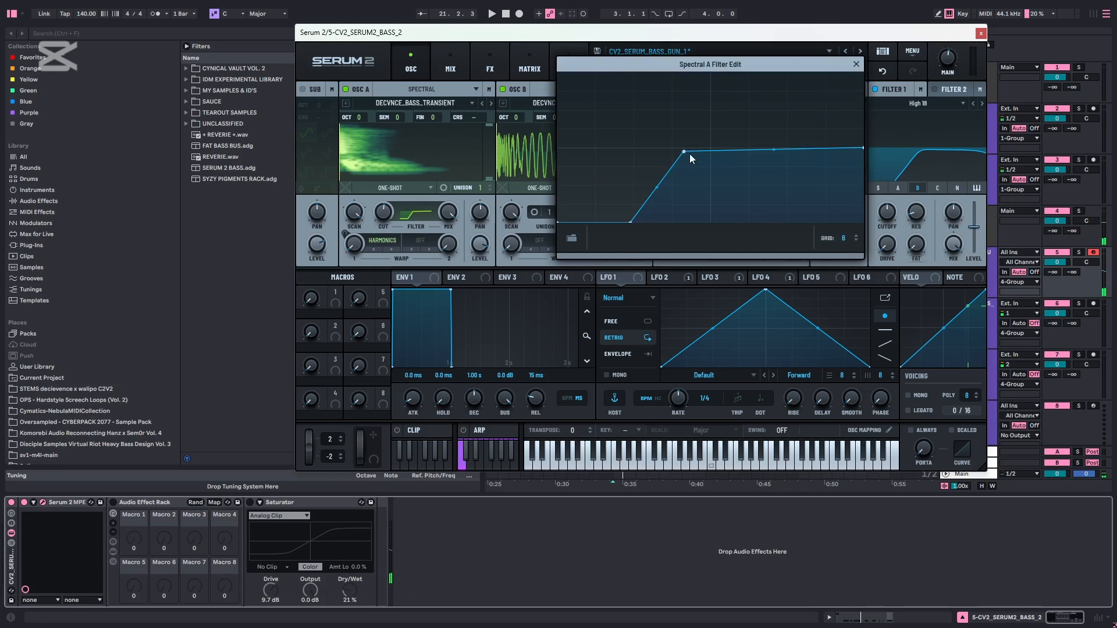
left_click(856, 64)
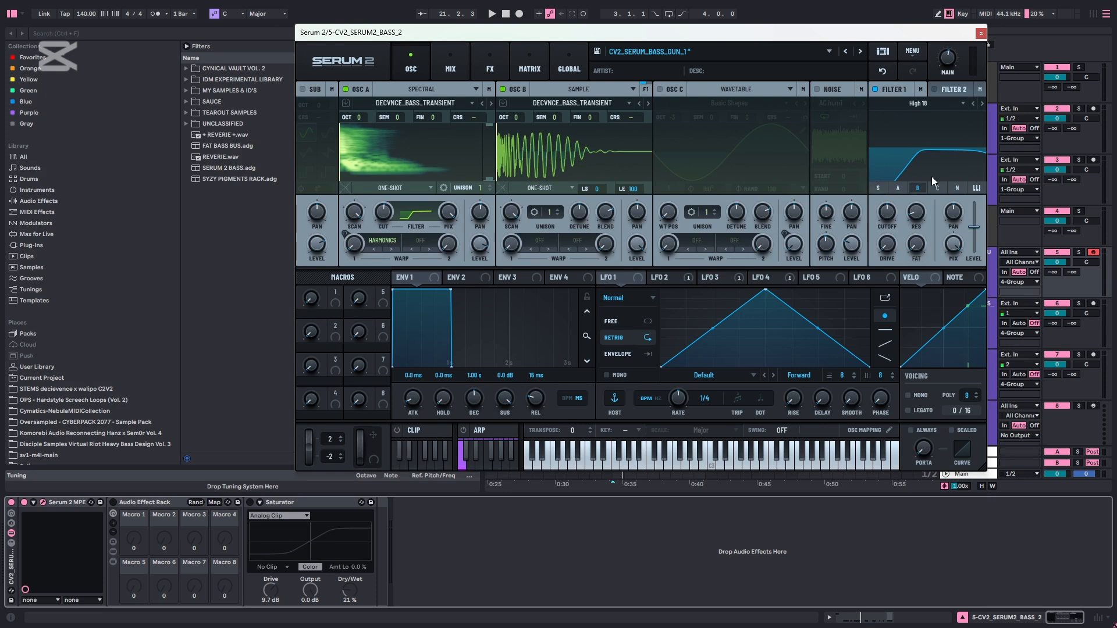
Switch OSC C back on with its Basic Shapes wavetable, and examine the LFO 2 and LFO 3 envelope shapes
left_click(665, 92)
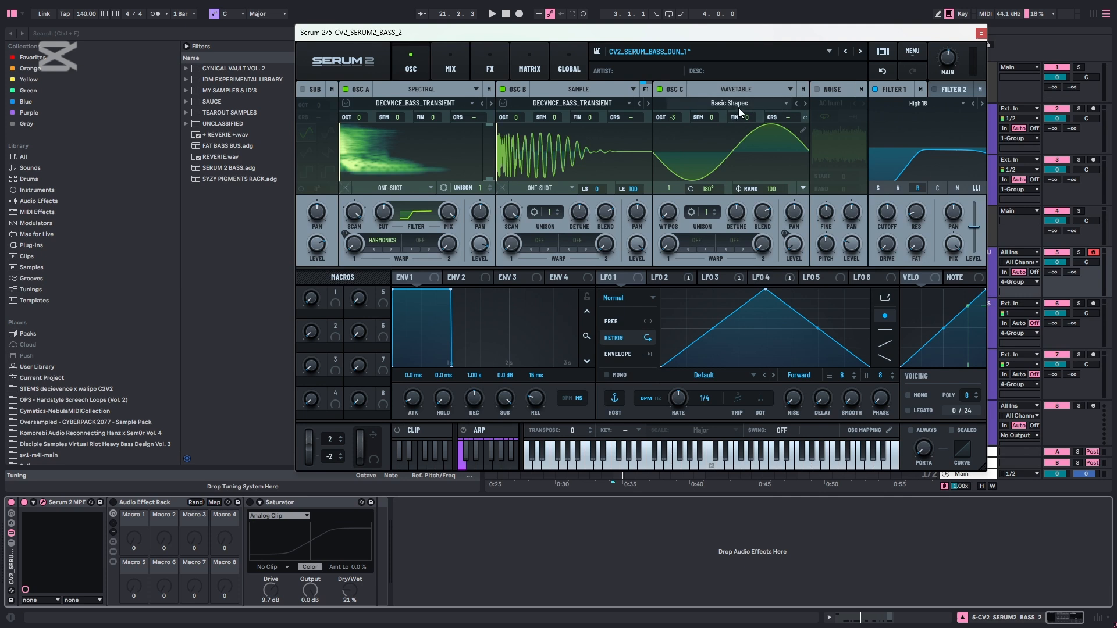
left_click(704, 278)
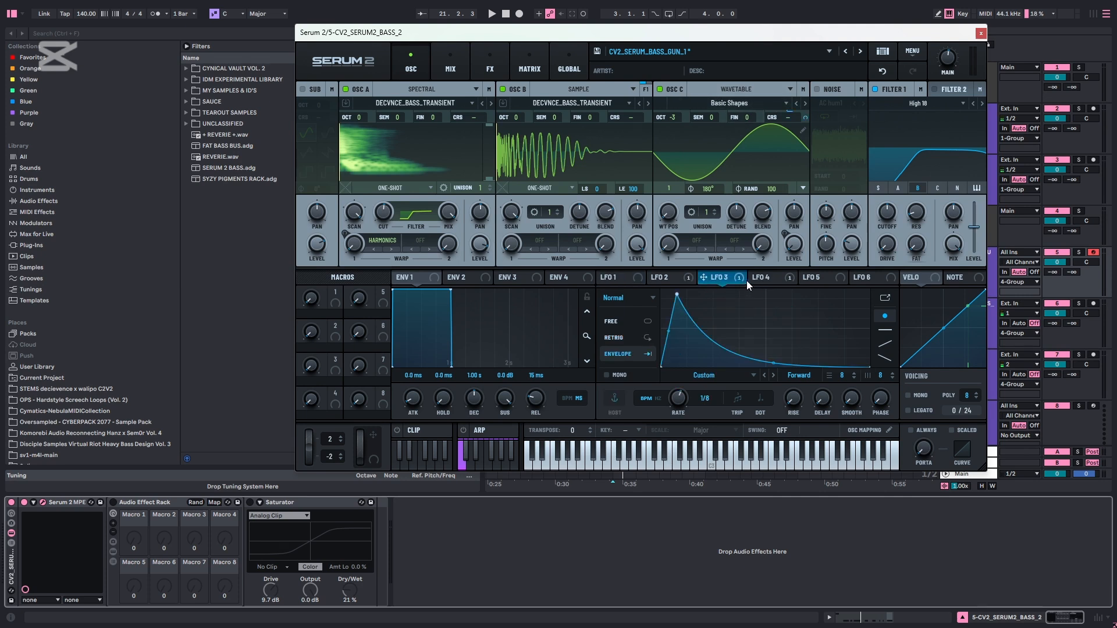
left_click(760, 278)
left_click(710, 278)
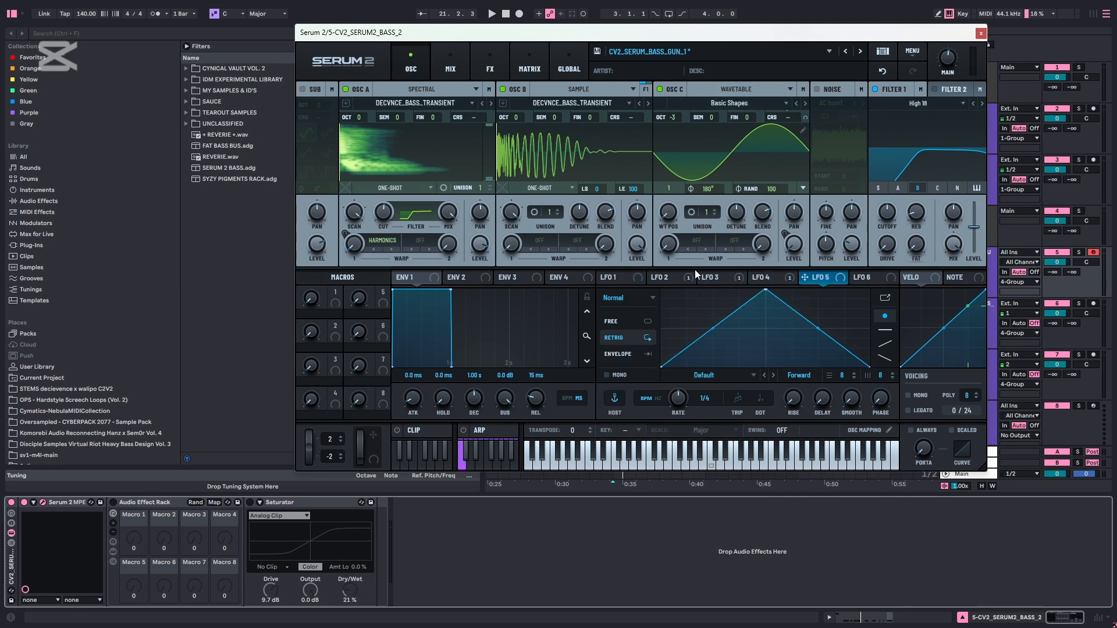
left_click(668, 277)
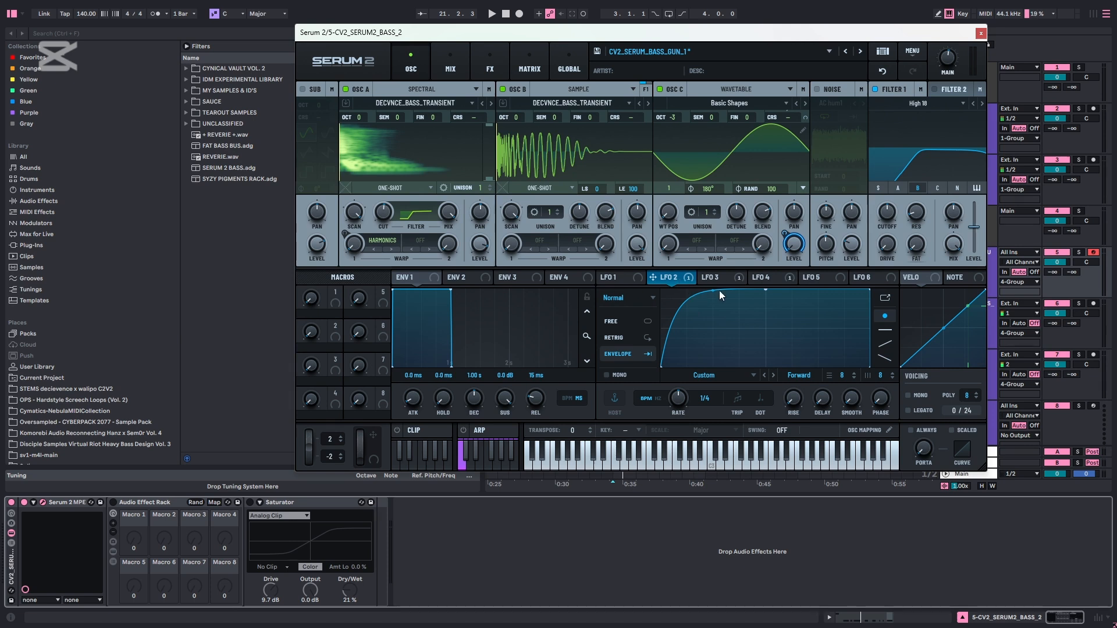
left_click(711, 277)
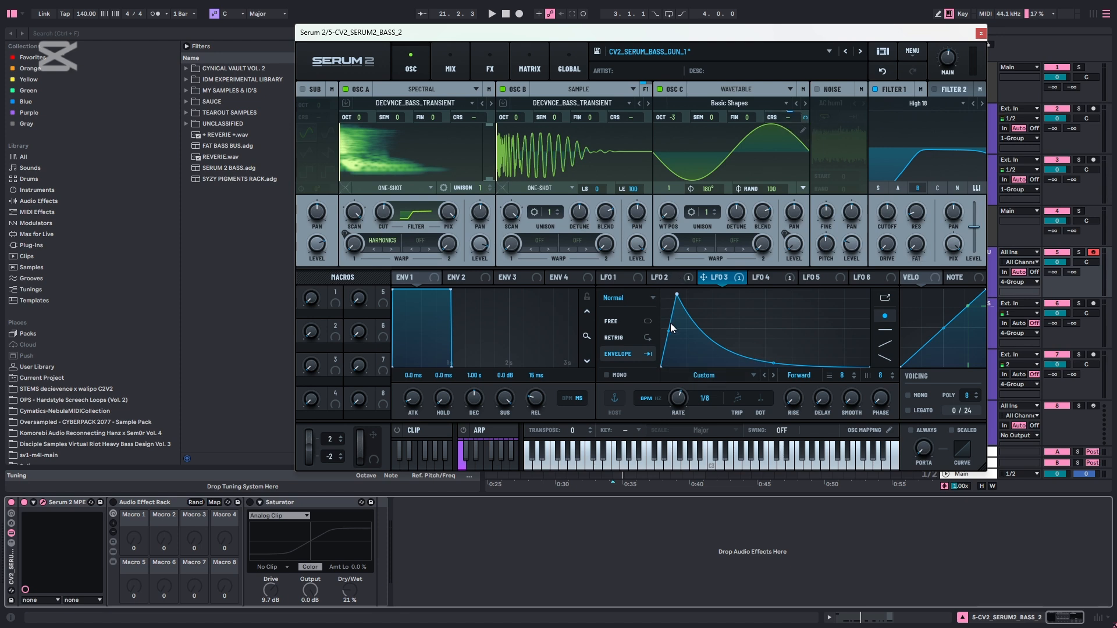
Play the bass with all three oscillators, and show Serum 2's FX page
key("space")
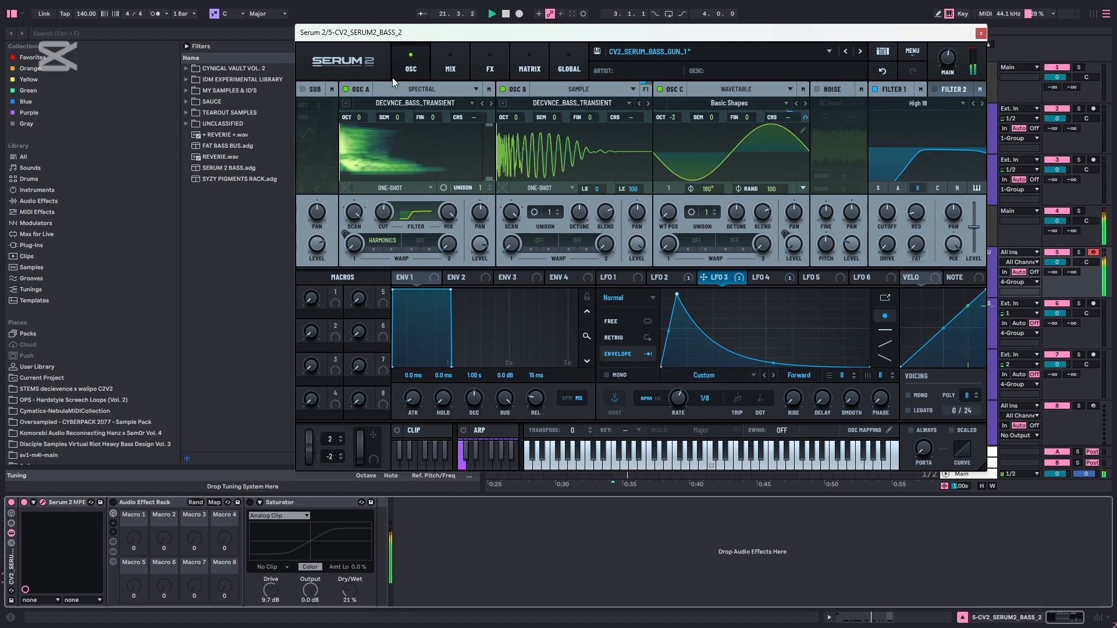
left_click(446, 65)
key("space")
left_click(489, 65)
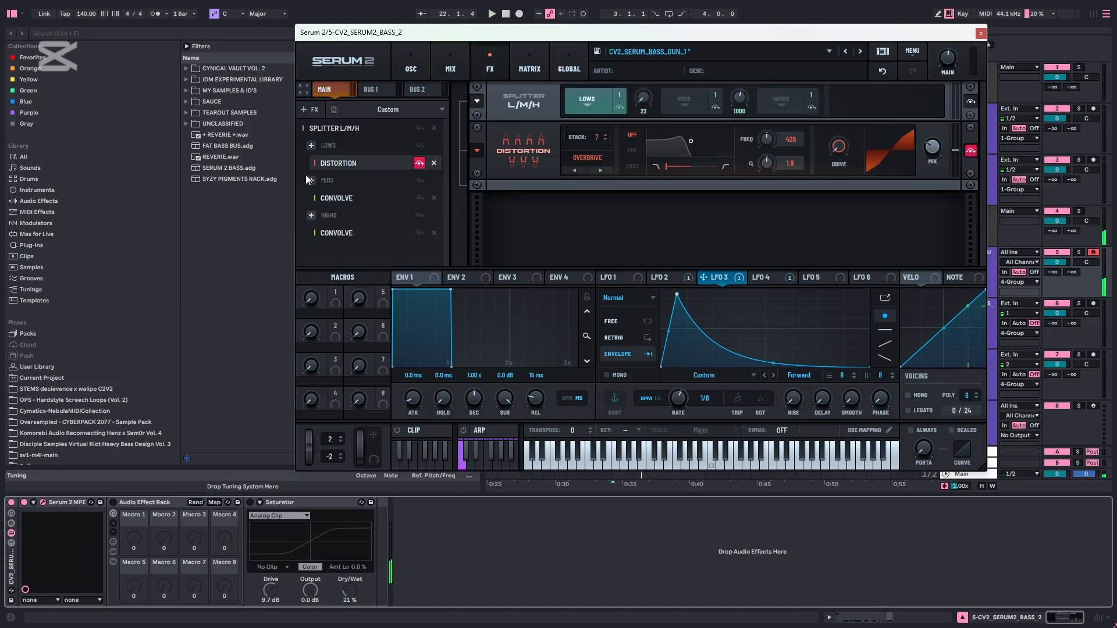
Compare the bass with the mids band's Spectral Blurring Convolve bypassed and active during playback
left_click(375, 199)
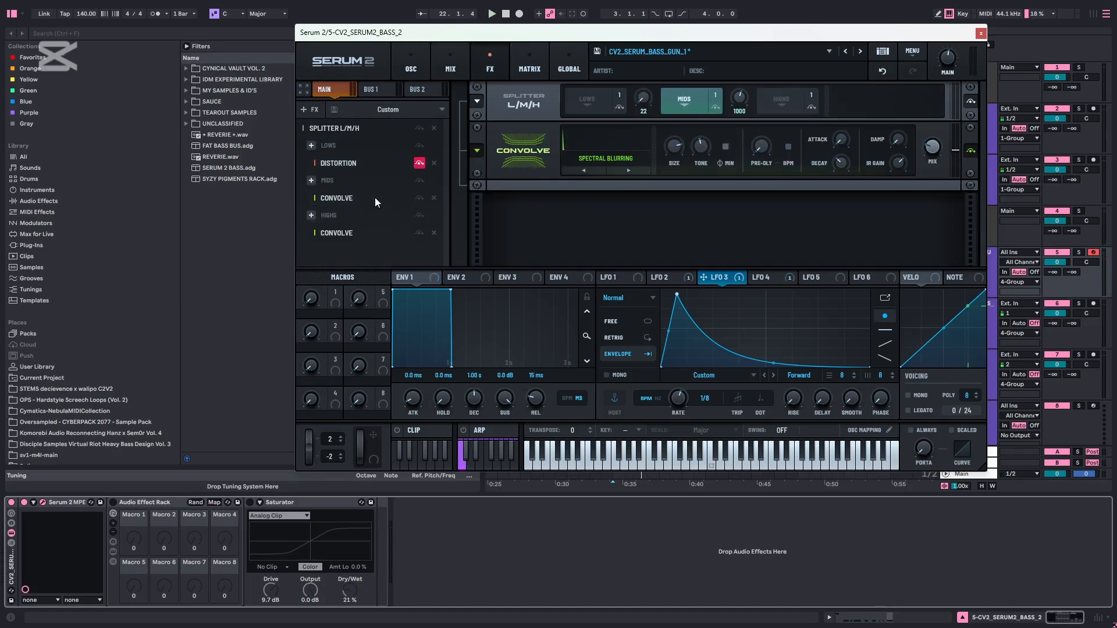
left_click(418, 198)
key("space")
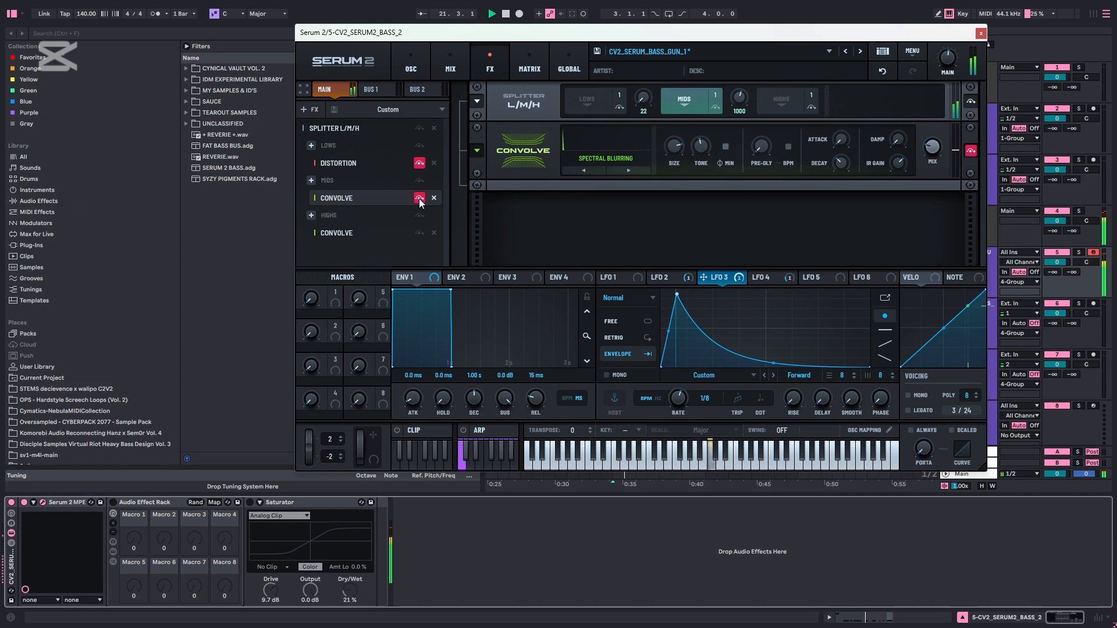
left_click(419, 198)
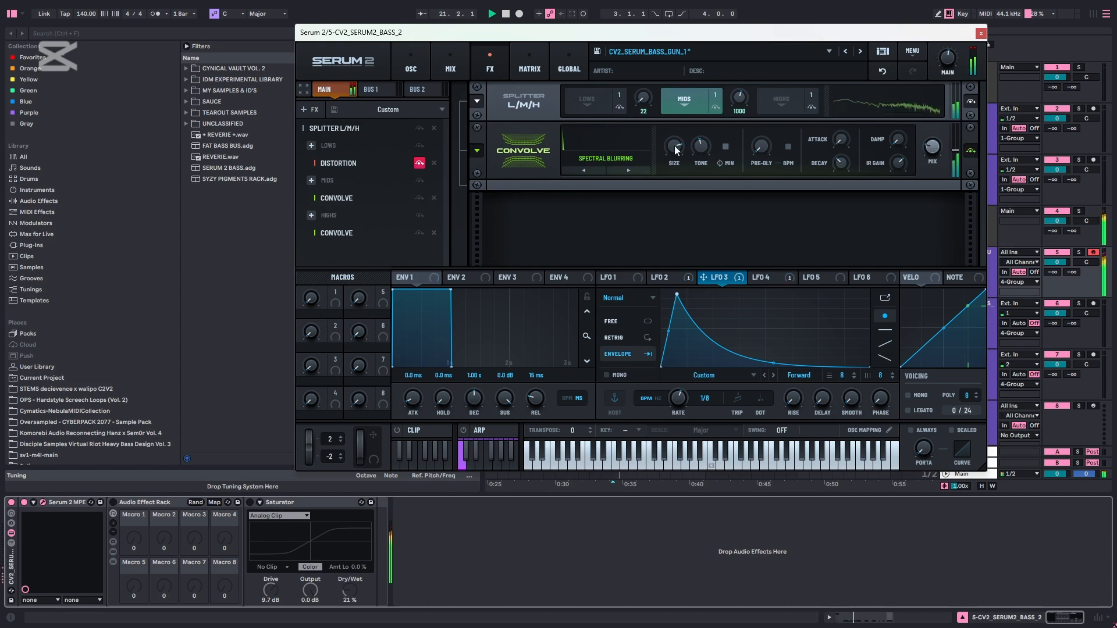
key("space")
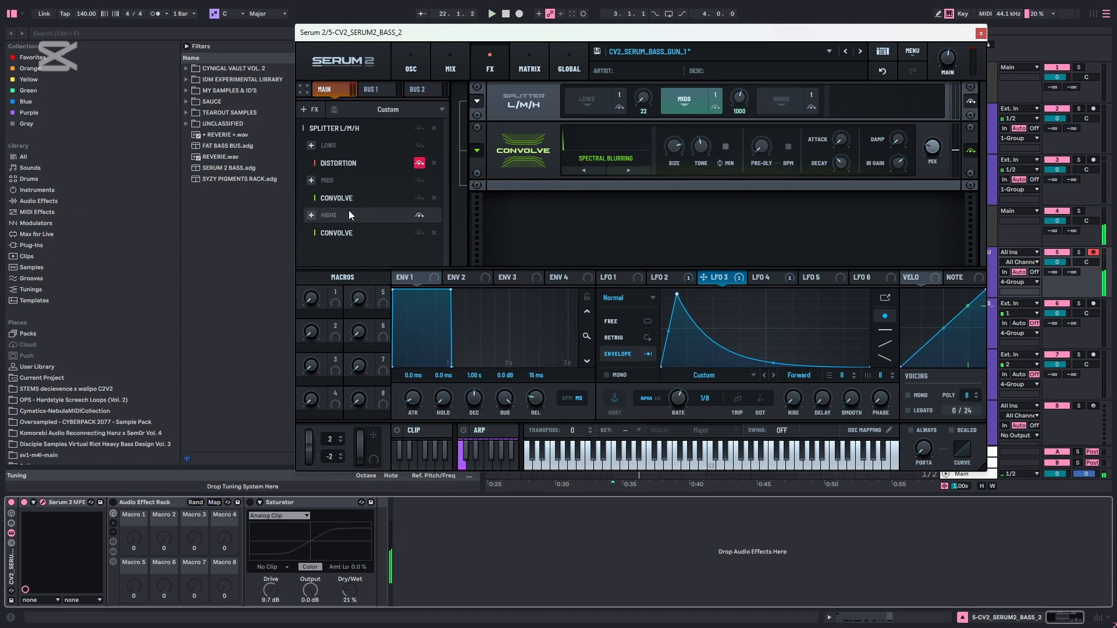
Play the bass with the highs band's Convolve bypassed, and reactivate the effect
left_click(357, 230)
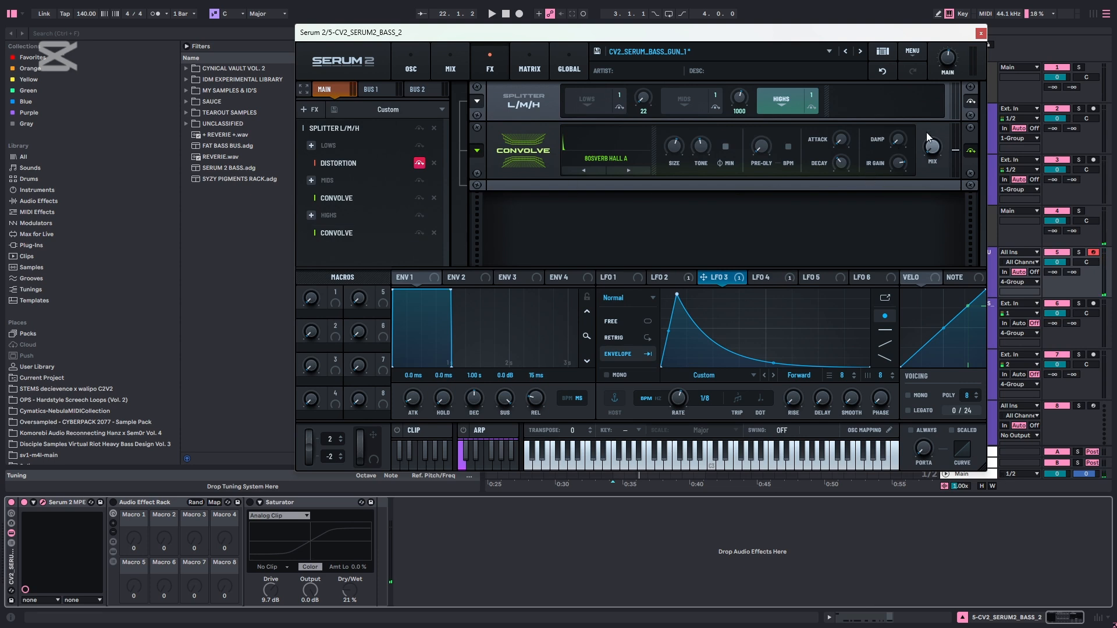
left_click(420, 233)
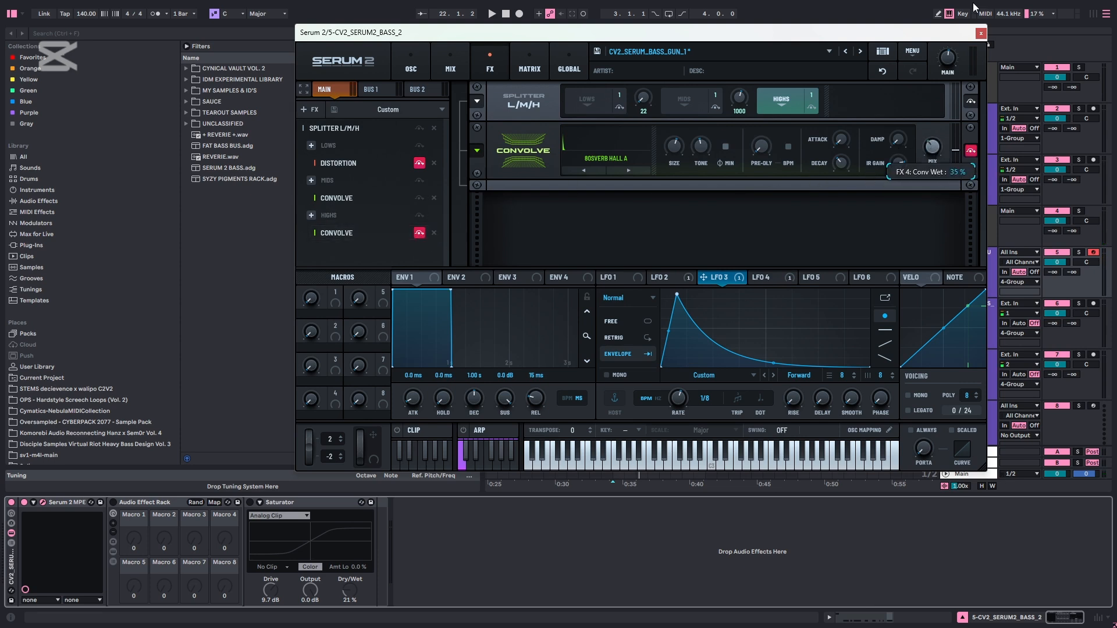
key("space")
Enable the Audio Effect Rack after Serum 2 and play the bass through it
key("space")
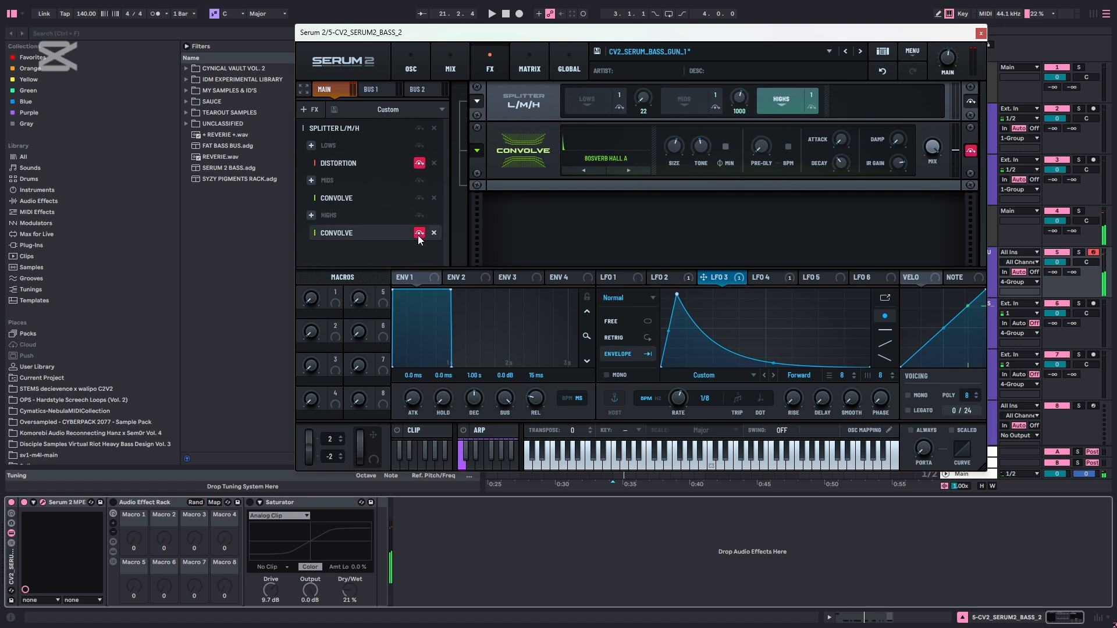
left_click(419, 232)
key("space")
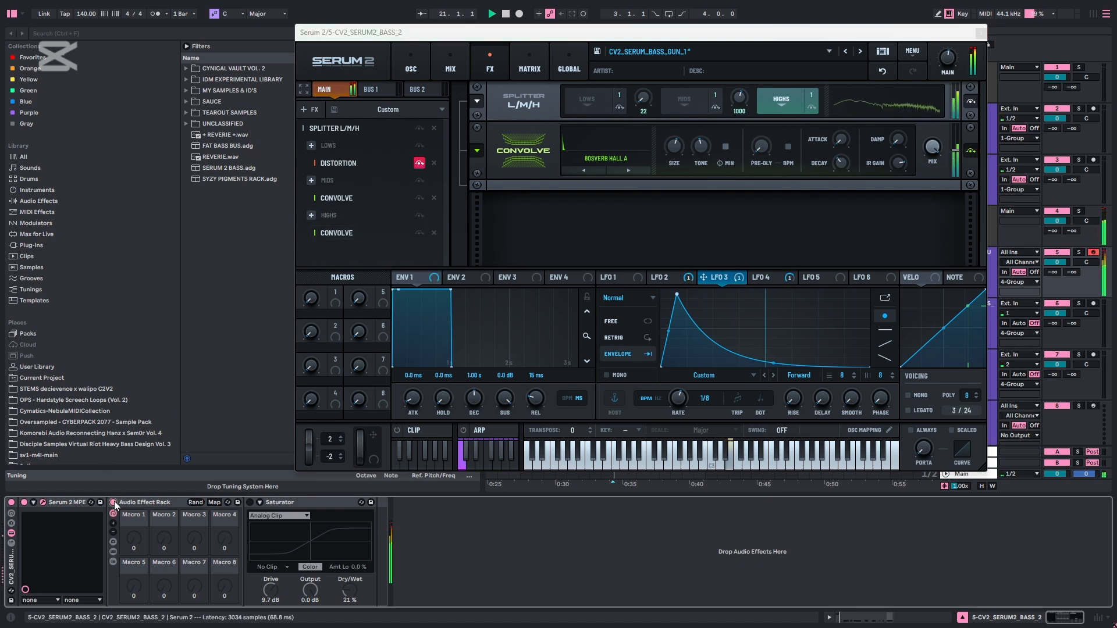
left_click_drag(932, 147, 930, 329)
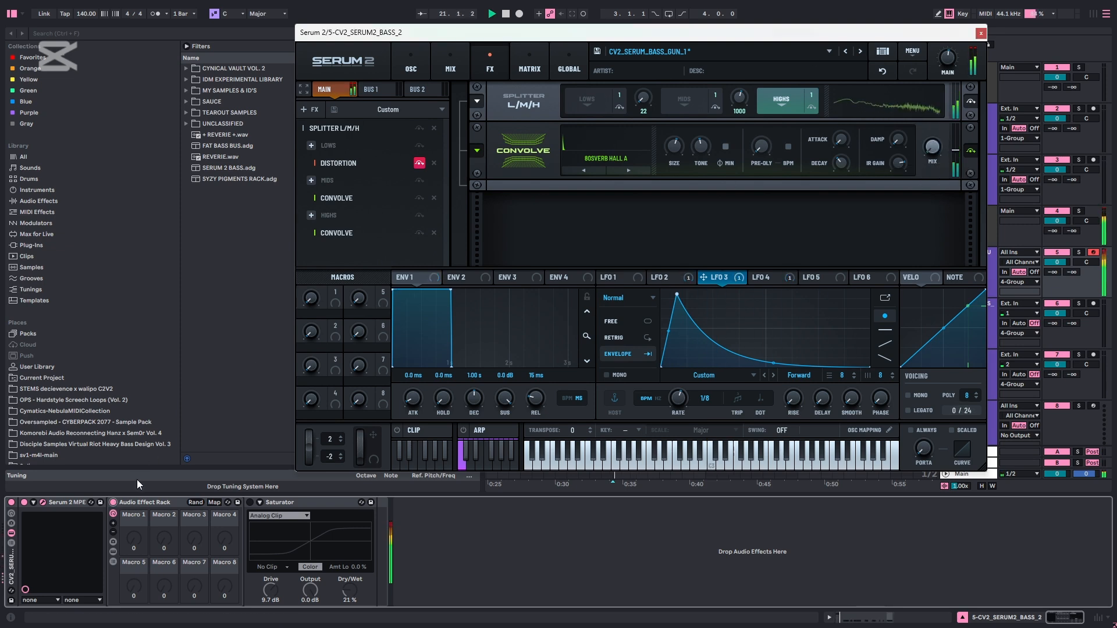
Review the lows band's Distortion on Serum 2's FX page, return to the oscillator page, and play the bass
left_click(372, 164)
left_click(448, 69)
left_click(489, 68)
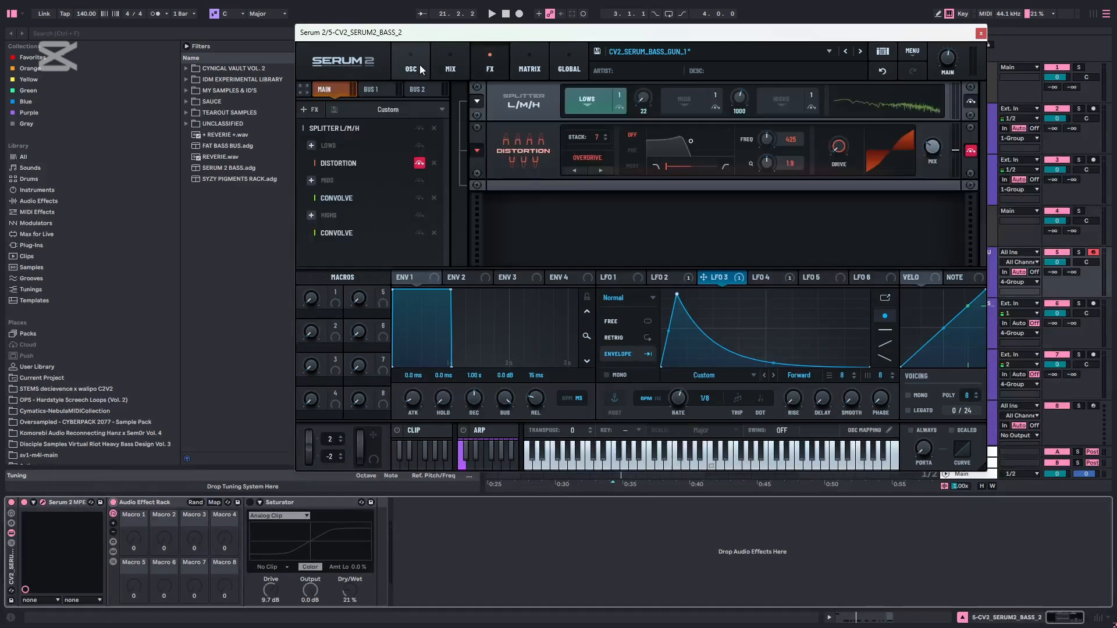
left_click(411, 68)
key("space")
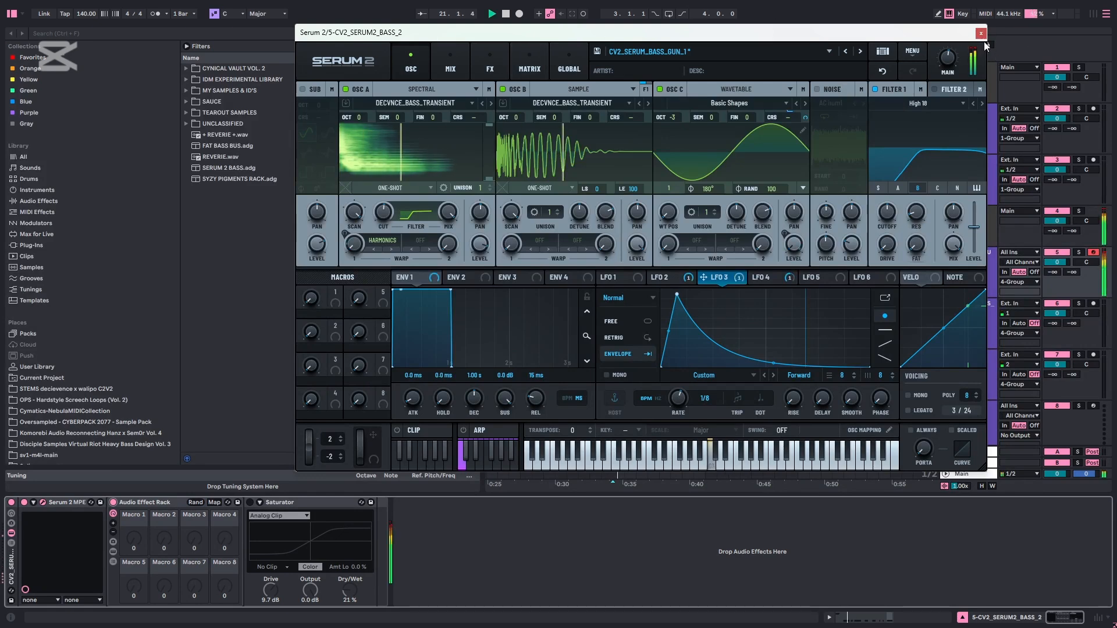
Close the Serum 2 window, stop playback, and fold the effect rack on the ATH_BASS track
left_click(981, 33)
key("space")
left_click(967, 329)
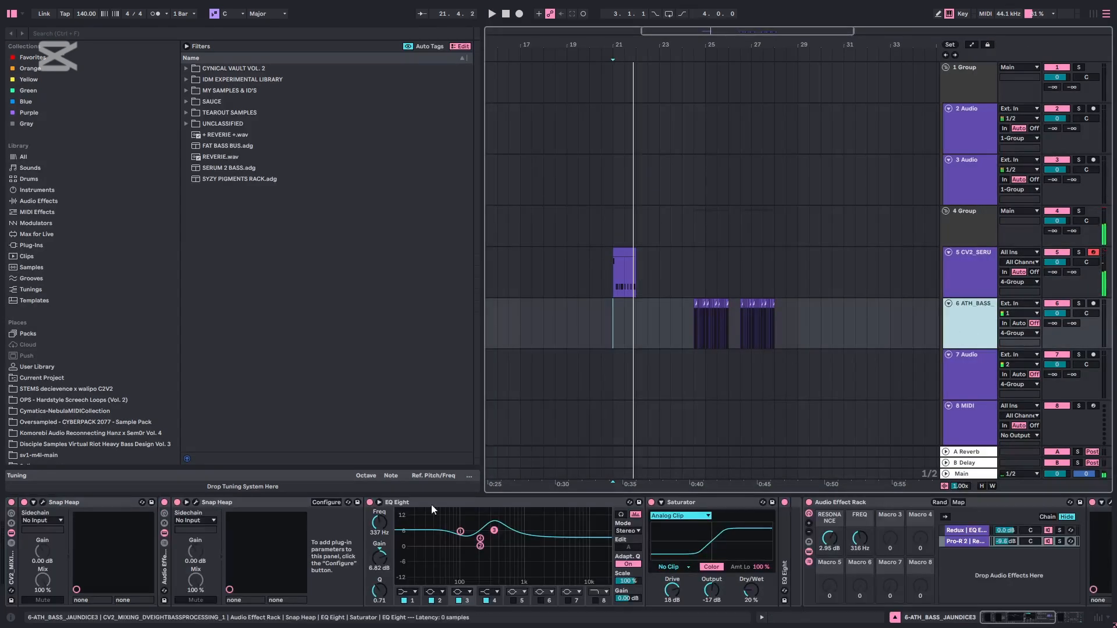
double_click(10, 570)
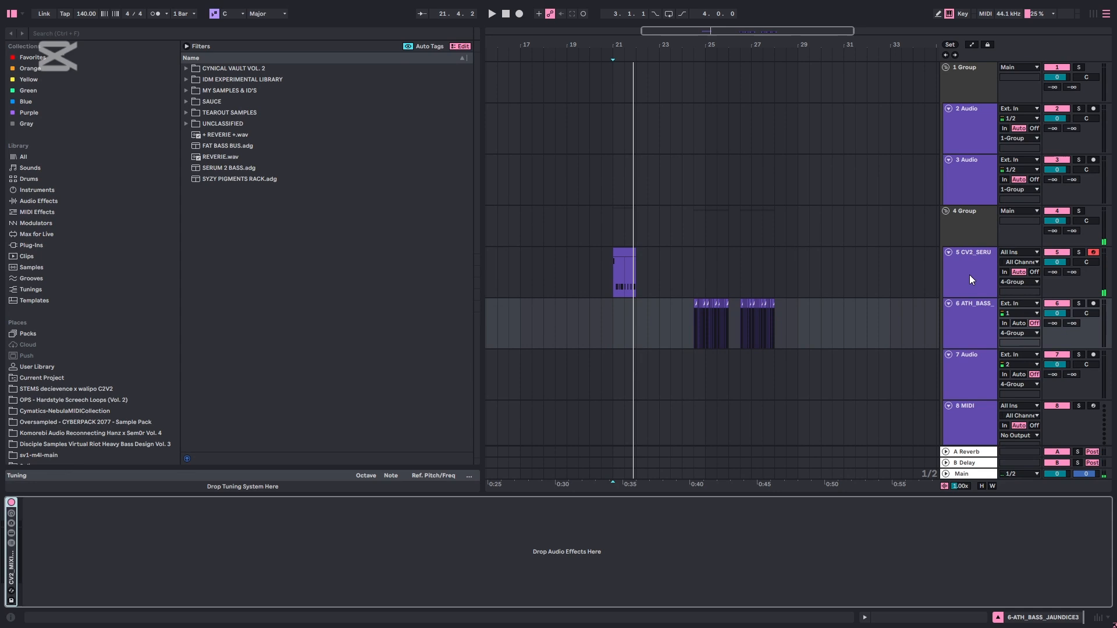
Play the ATH_BASS track's clips from just before their start at bar 25
left_click(974, 326)
left_click_drag(758, 323, 721, 323)
key("Delete")
key("space")
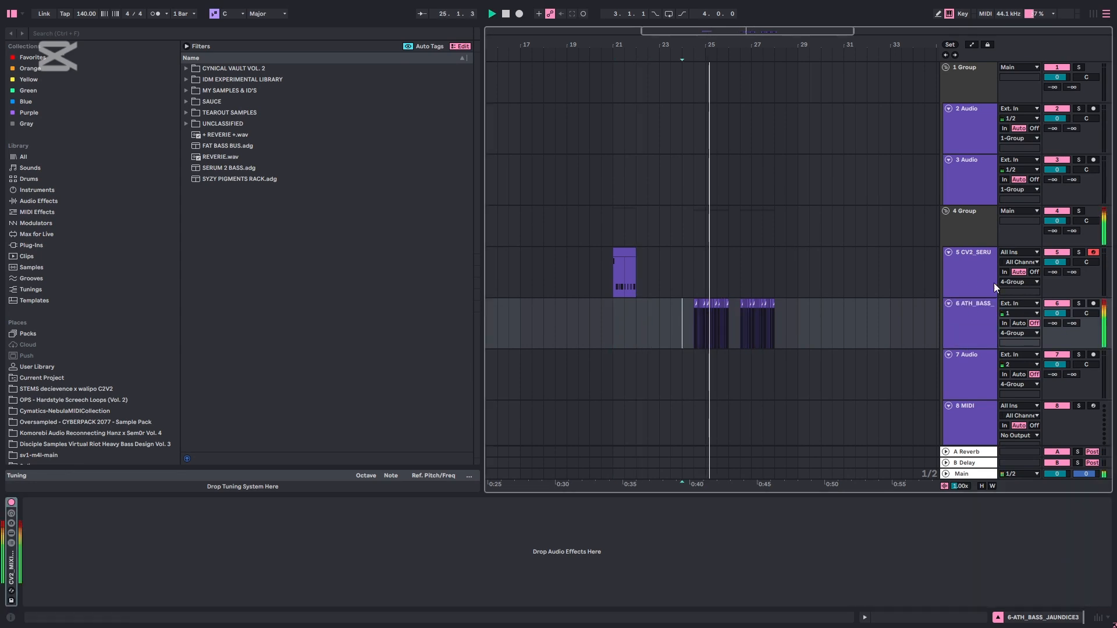
Play the Serum 2 bass clip from bar 21 while bypassing and reactivating its Audio Effect Rack
left_click(682, 272)
left_click(615, 273)
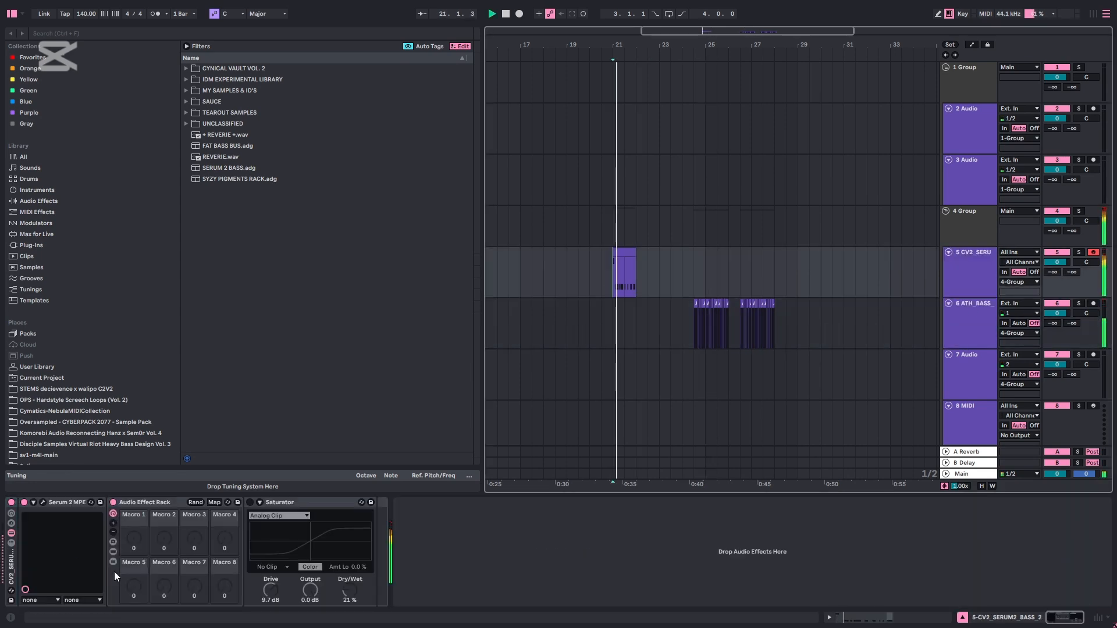
left_click(114, 502)
left_click(112, 503)
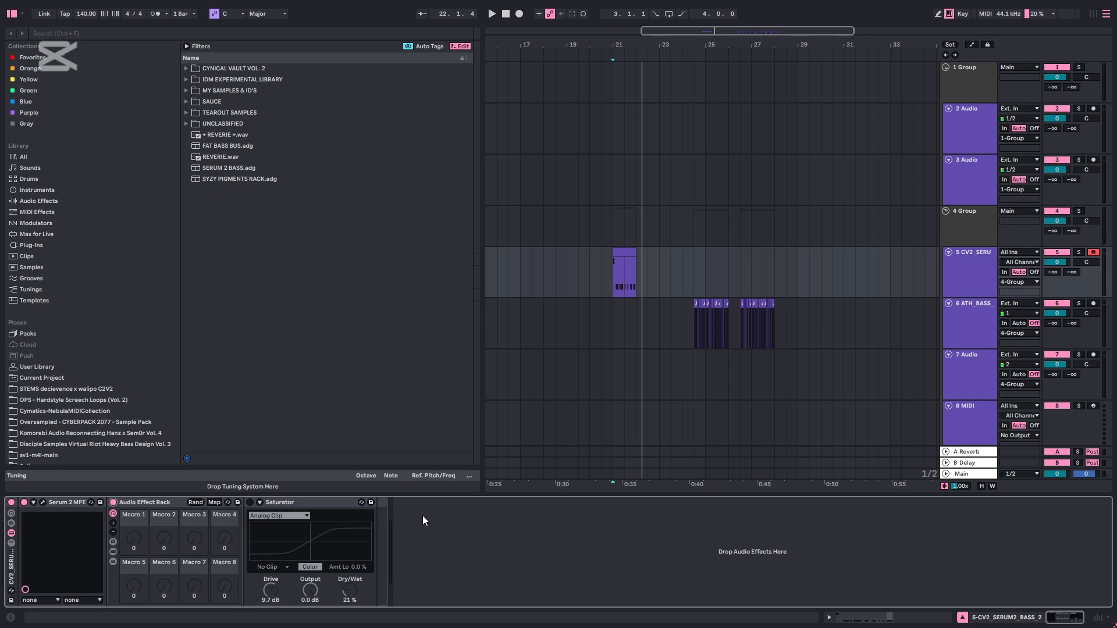
Select the ATH_BASS track and unfold its effect rack to show the device chain
left_click(978, 320)
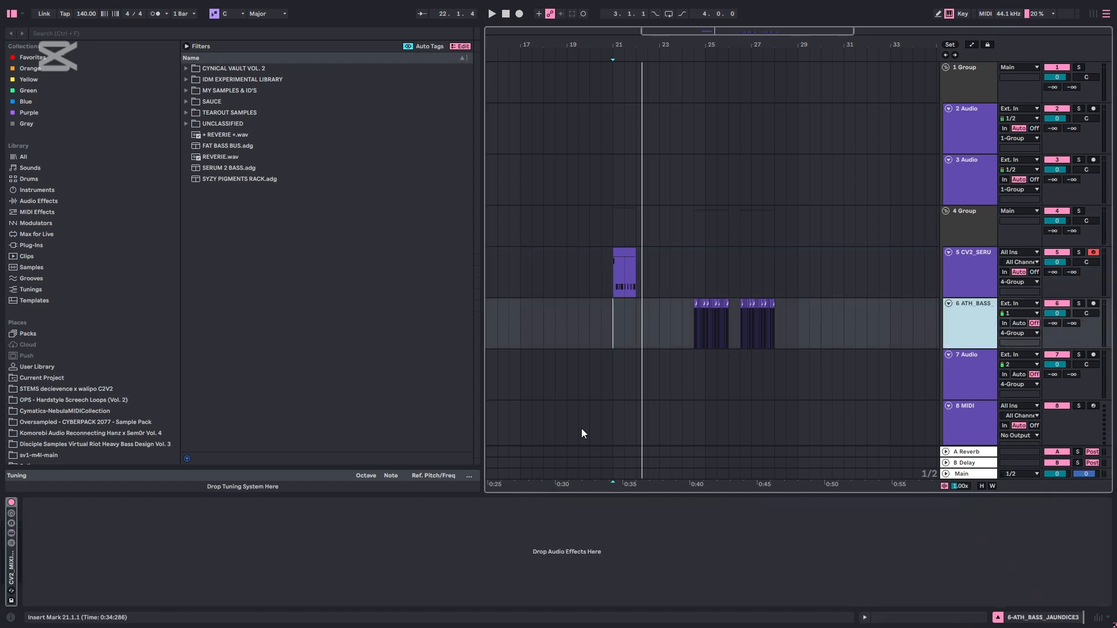
double_click(13, 574)
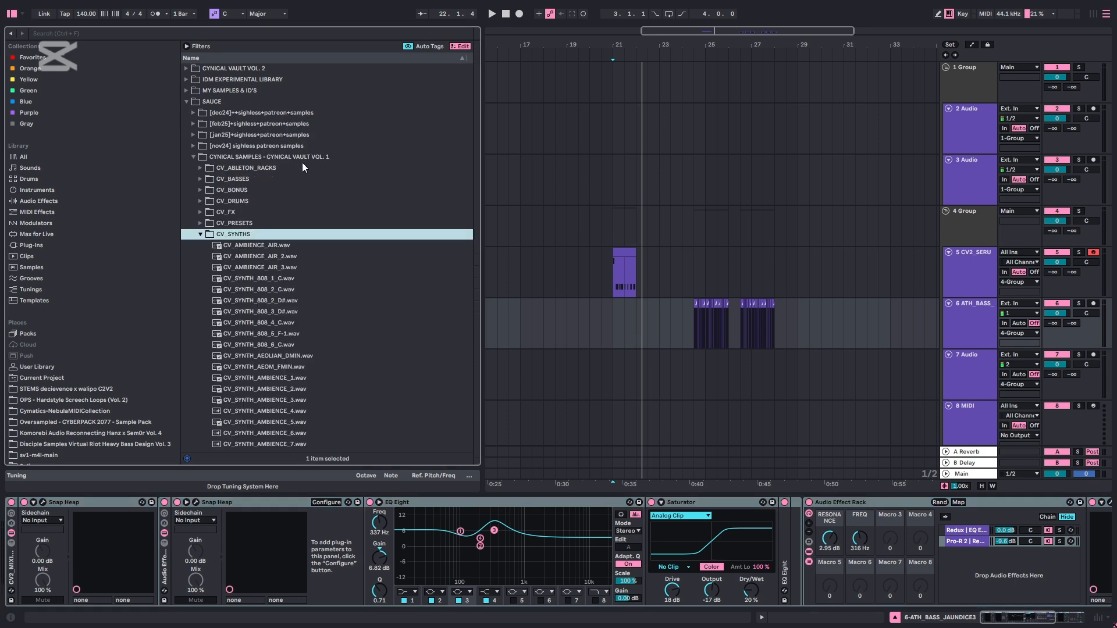
Open CV_BASSES in the Cynical Vault Vol. 1 free demo pack and audition its CONSTRUCT, DECONSTRUCT and CRUSTYLAZER samples
double_click(299, 159)
double_click(301, 169)
left_click(259, 188)
double_click(253, 178)
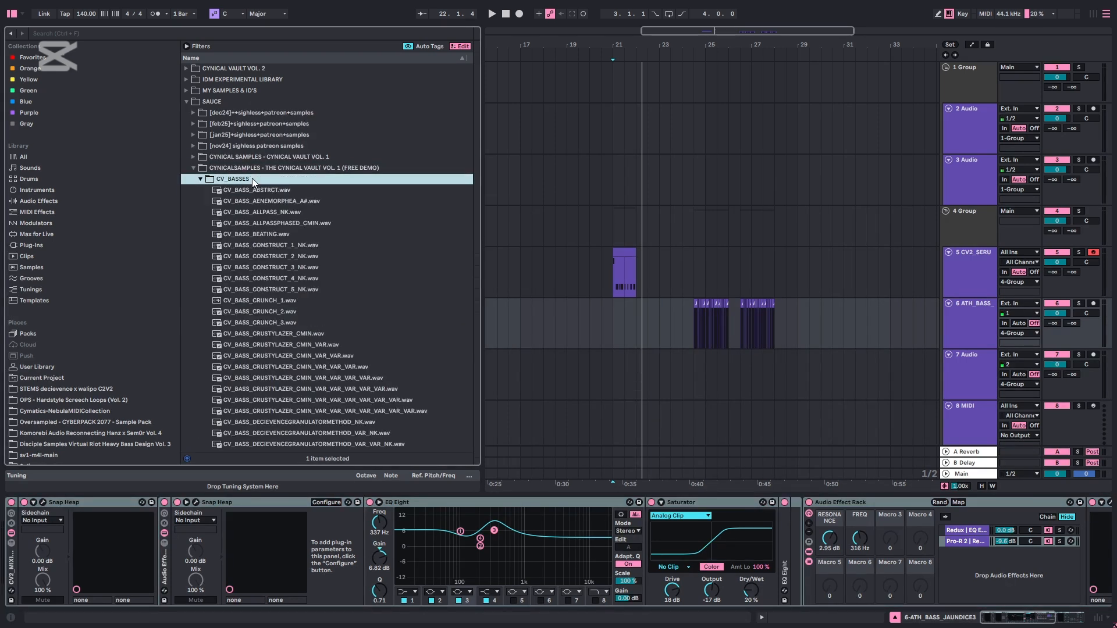
scroll(274, 195, "down", 3)
scroll(245, 281, "down", 3)
left_click(278, 327)
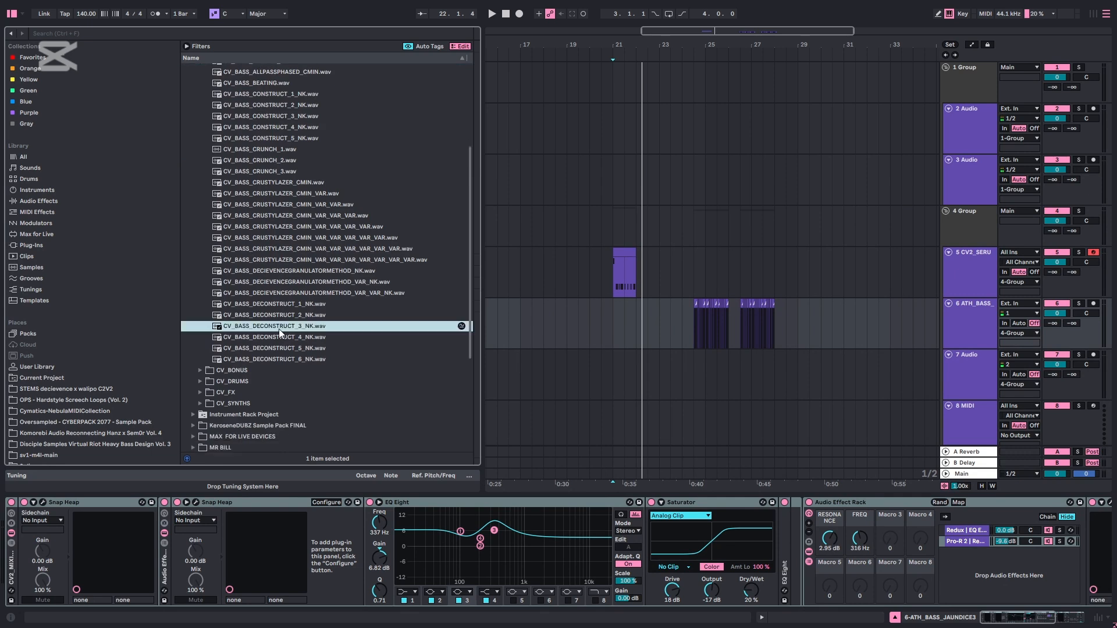
left_click(305, 227)
left_click(256, 138)
left_click(285, 236)
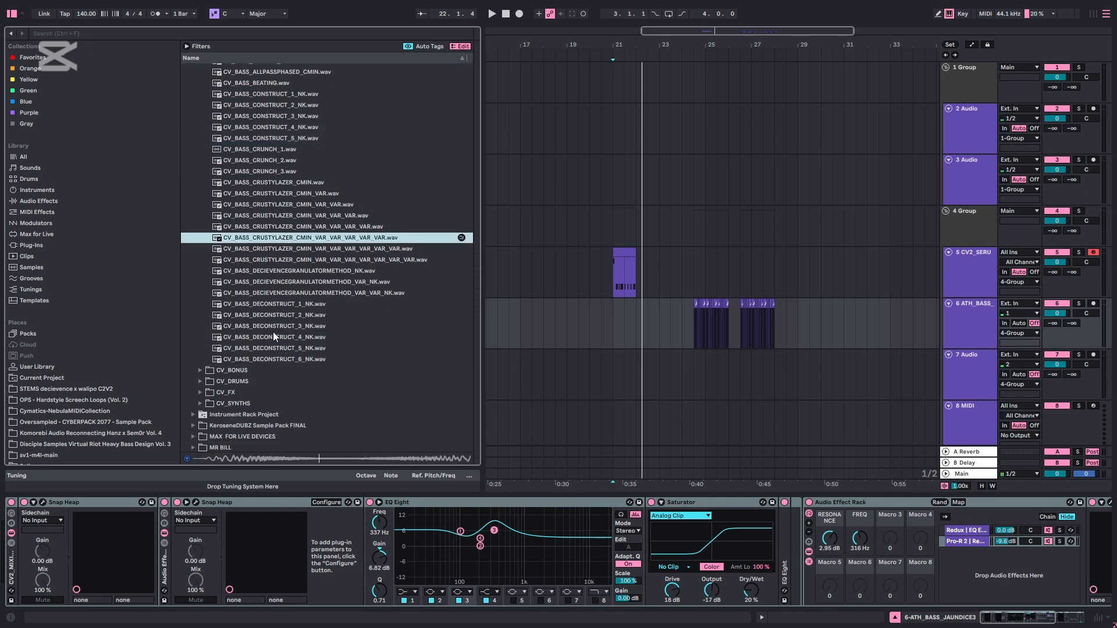
Look through the free demo pack's CV_BONUS, CV_DRUMS, CV_SYNTHS and CV_FX folders
left_click(253, 370)
left_click(246, 258)
left_click(255, 202)
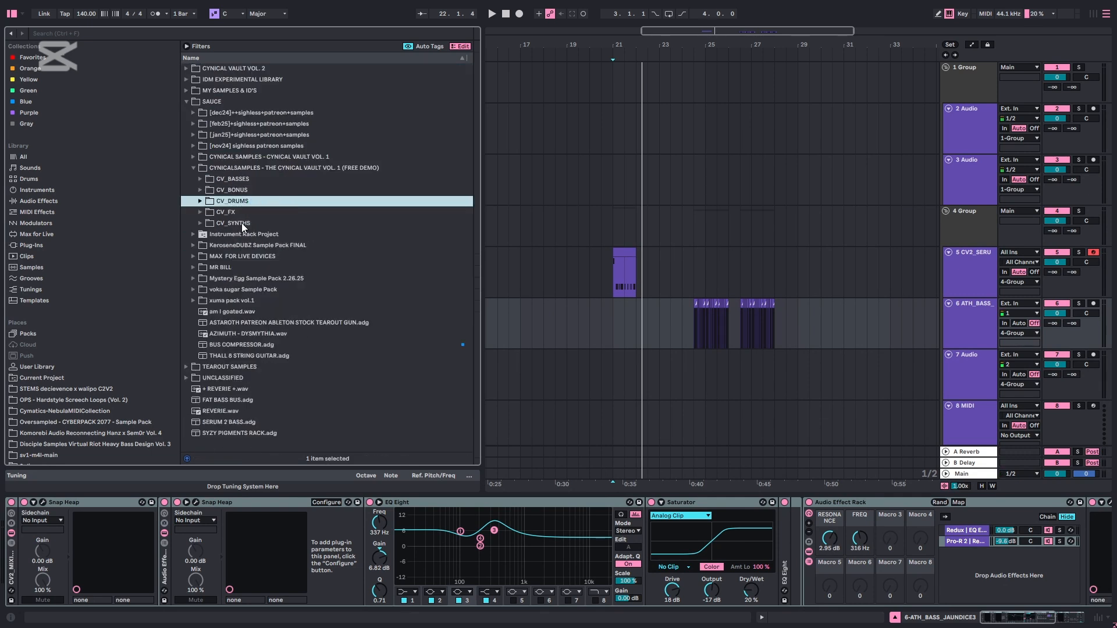
left_click(242, 222)
left_click(255, 215)
left_click(255, 214)
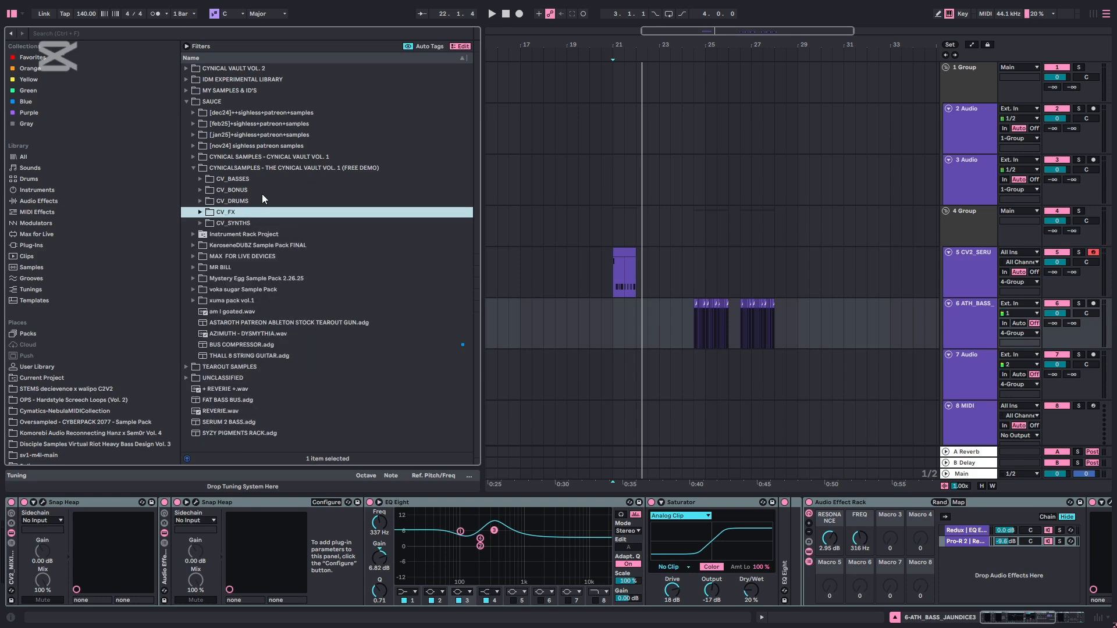
Open the CV_BASSES folder in the full CYNICAL VAULT VOL. 1 pack and audition CV_BASS_DELIRIUM_1.wav
left_click(292, 158)
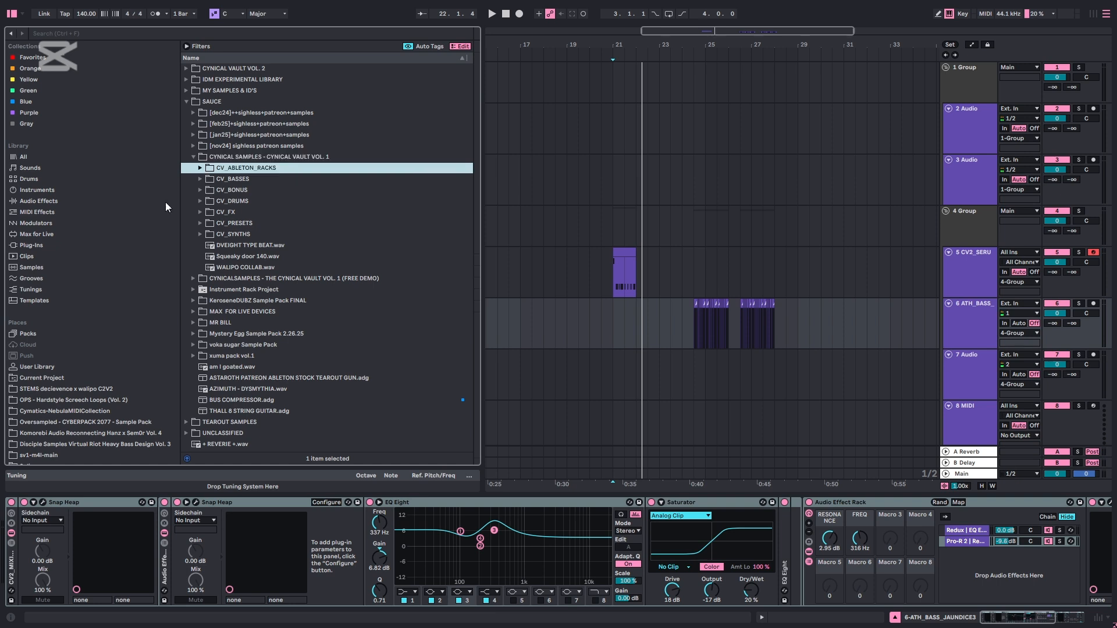
left_click(235, 183)
key("Right")
scroll(257, 232, "down", 6)
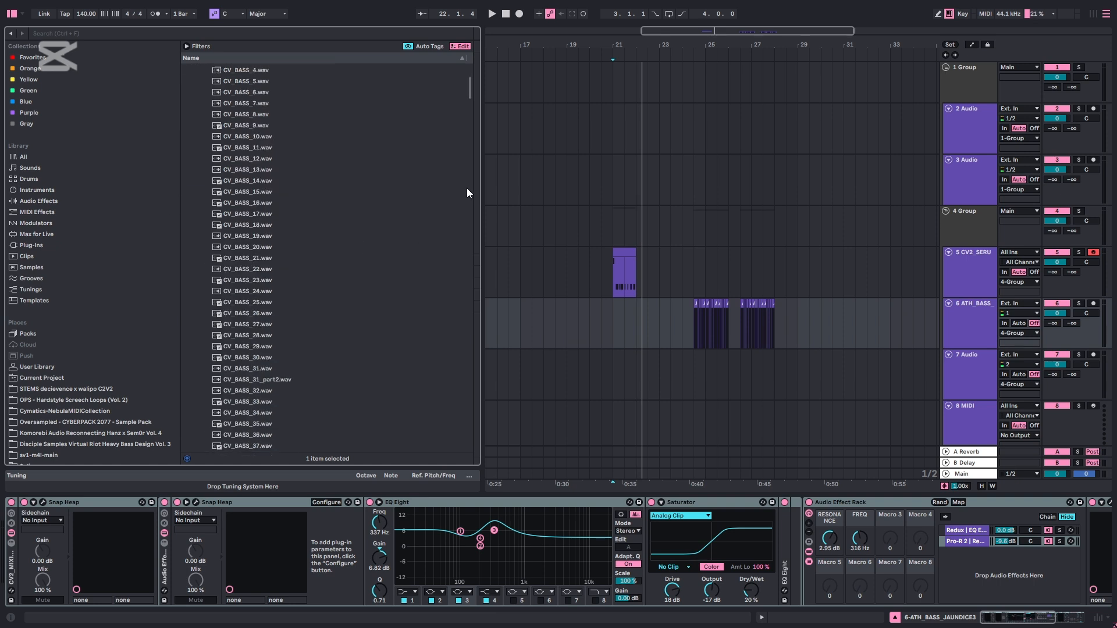
left_click_drag(469, 90, 470, 203)
left_click(351, 250)
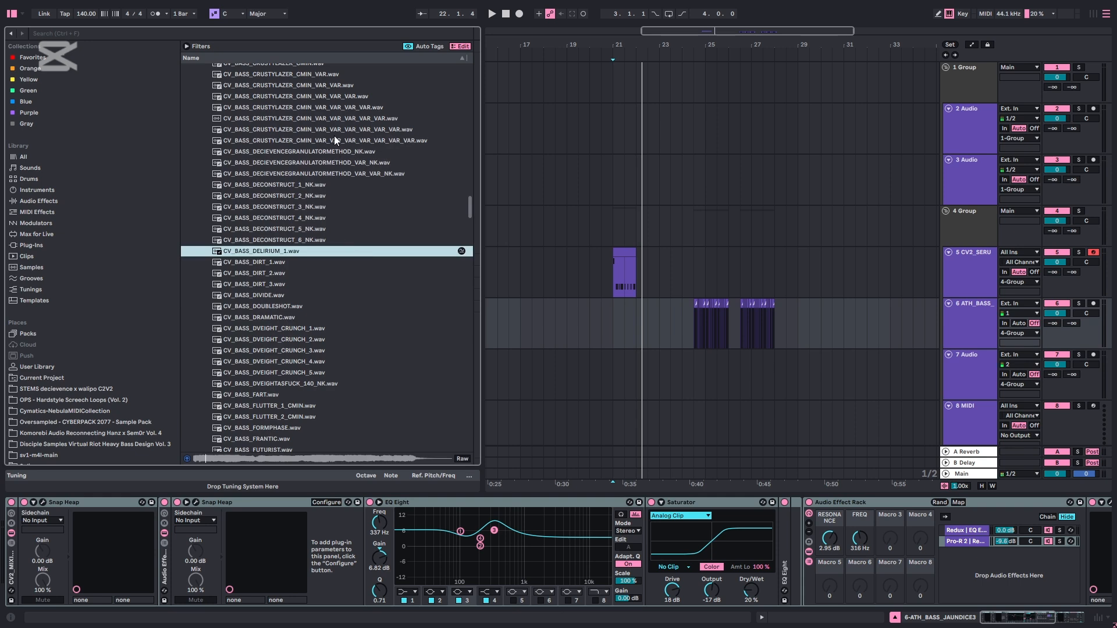
Audition bass samples from the CRUSTYLAZER variations through CV_BASS_DRAMATIC.wav to CV_BASS_FRANTIC.wav
left_click(334, 139)
left_click(312, 84)
left_click(305, 229)
scroll(302, 245, "down", 2)
left_click(293, 271)
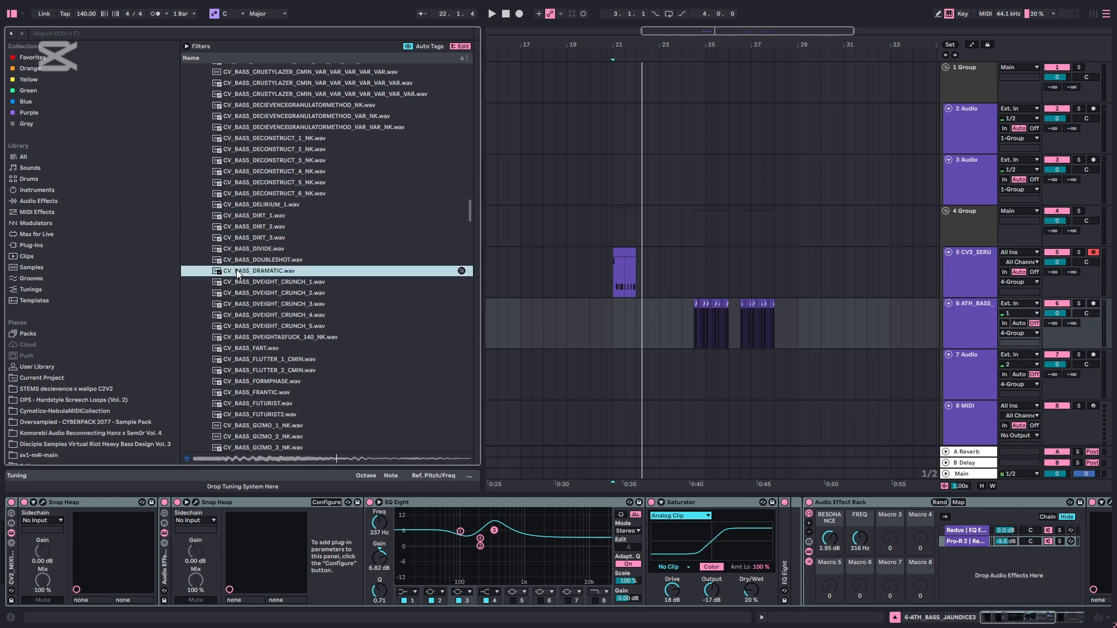
left_click(285, 326)
scroll(284, 267, "down", 3)
left_click(284, 234)
left_click(287, 356)
scroll(282, 291, "down", 3)
left_click(274, 231)
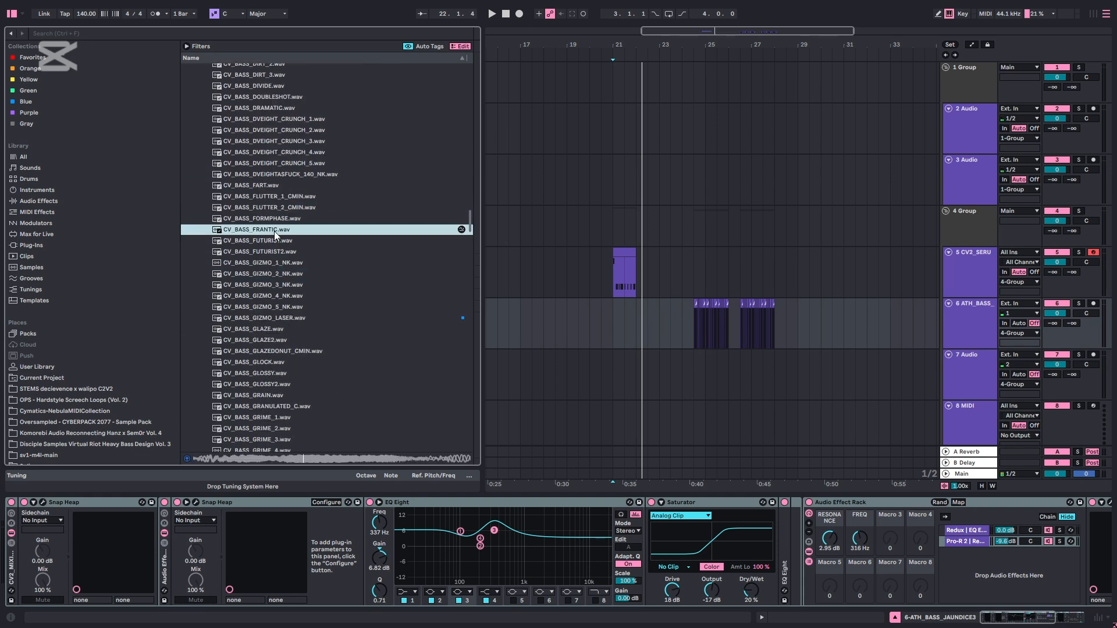
Audition further samples down the CV_BASSES list as far as CV_BASS_GRIME_10.wav
scroll(292, 254, "down", 3)
left_click(292, 256)
scroll(293, 244, "down", 2)
left_click(301, 155)
scroll(291, 198, "down", 2)
left_click(273, 272)
scroll(278, 285, "down", 2)
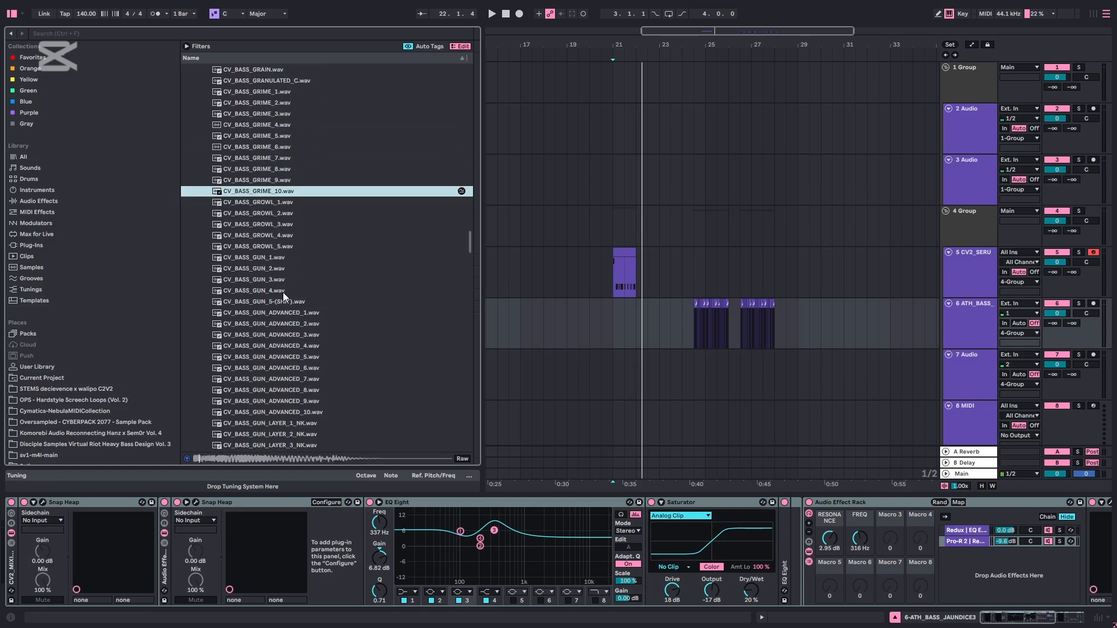
Audition a GROWL bass sample and CV_BASS_GUN_1.wav in the CV_BASSES folder
left_click(273, 224)
scroll(268, 262, "down", 1)
scroll(268, 256, "down", 2)
left_click(270, 198)
left_click(273, 177)
scroll(272, 233, "down", 2)
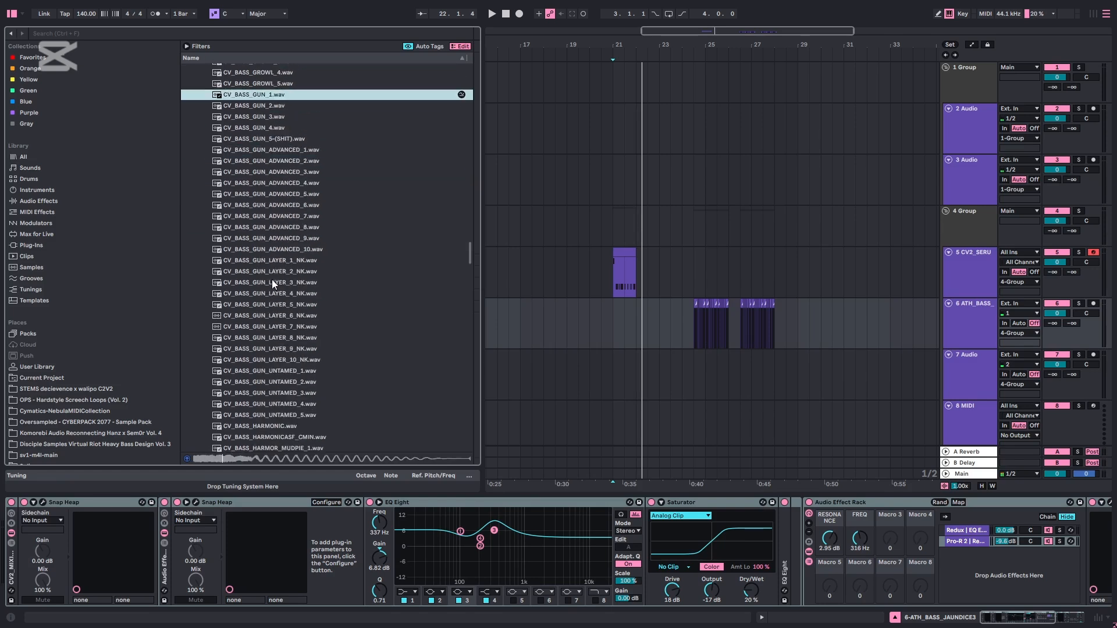
Audition samples further down the gun basses, ending with CV_BASS_GUN_LAYER_9_NK.wav
left_click(271, 316)
scroll(271, 319, "down", 3)
left_click(270, 320)
scroll(274, 320, "down", 3)
left_click(306, 164)
scroll(317, 104, "down", 2)
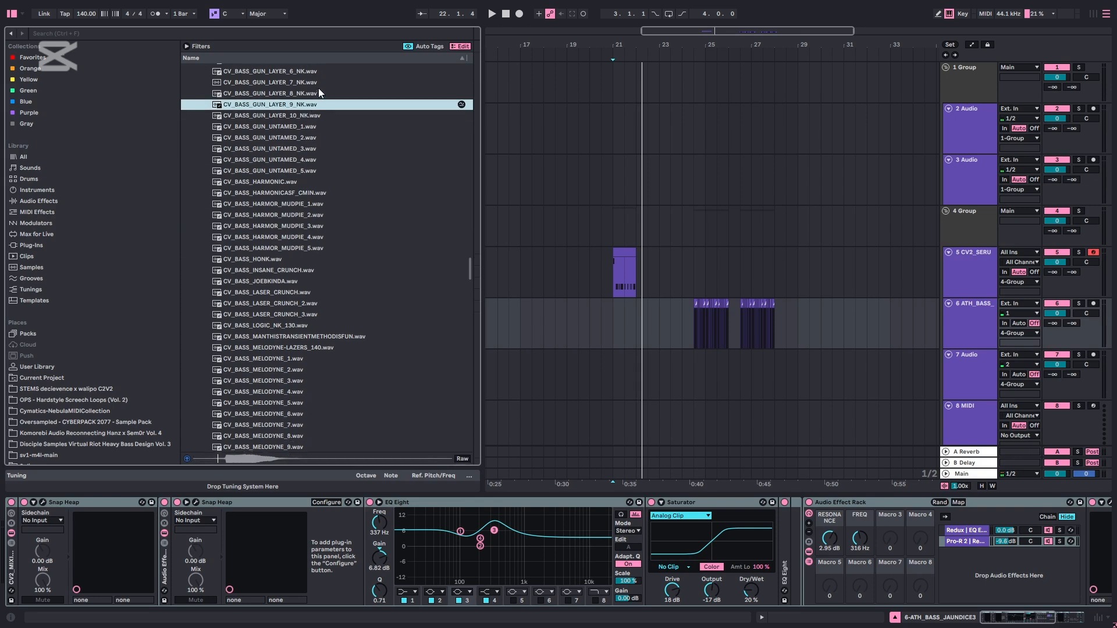
Go back up the gun basses, auditioning CV_BASS_GUN_LAYER_2_NK.wav, CV_BASS_GUN_ADVANCED_4.wav and CV_BASS_GUN_ADVANCED_6.wav
left_click(268, 118)
left_click(315, 125)
scroll(311, 113, "up", 2)
left_click(306, 102)
scroll(306, 110, "up", 2)
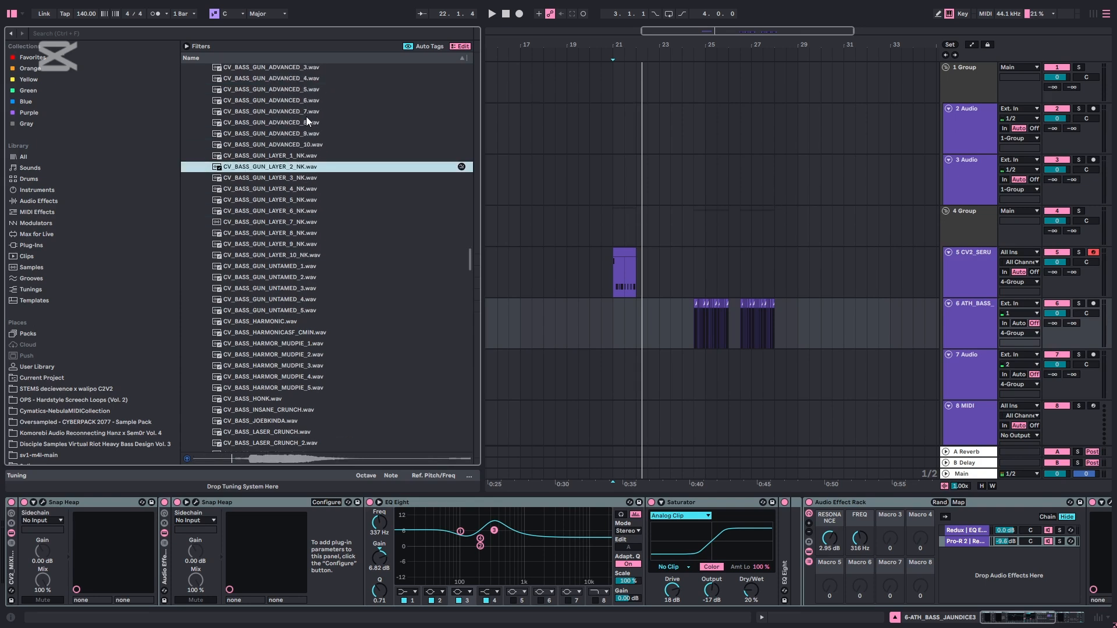
left_click(305, 133)
scroll(304, 137, "up", 1)
left_click(303, 135)
left_click(308, 88)
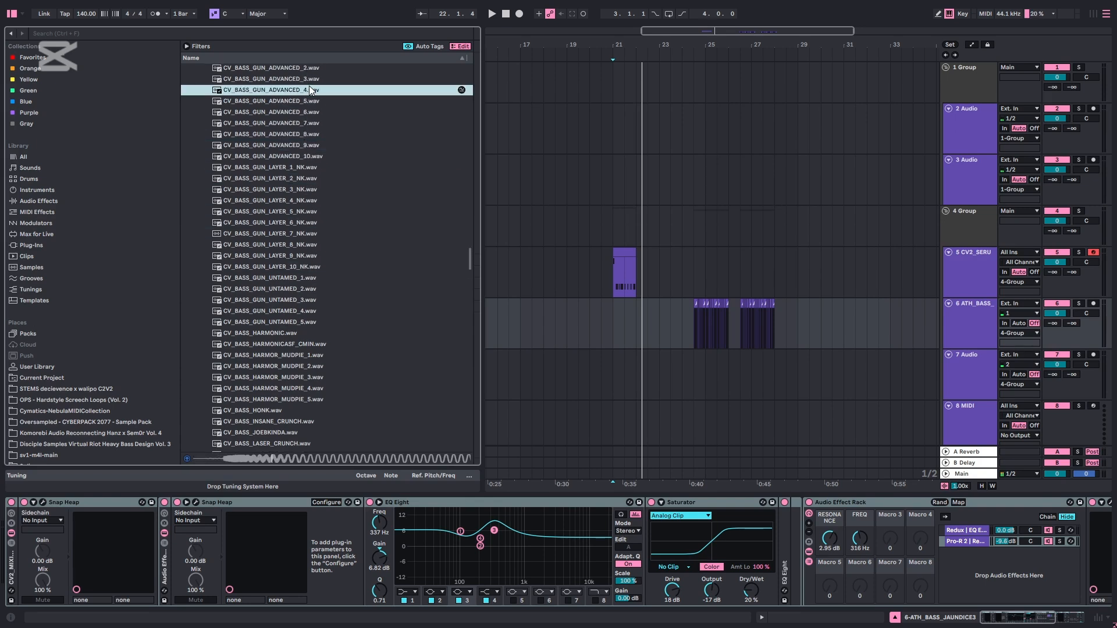
left_click(291, 112)
Audition CV_BASS_MELODYNE_1.wav, the LASER_CRUNCH_2 and LASER_CRUNCH_3 basses, and CV_BASS_MANTHISTRANSIENTMETHODISFUN.wav
scroll(318, 314, "down", 3)
left_click(323, 351)
scroll(322, 351, "down", 2)
left_click(278, 347)
scroll(285, 302, "down", 3)
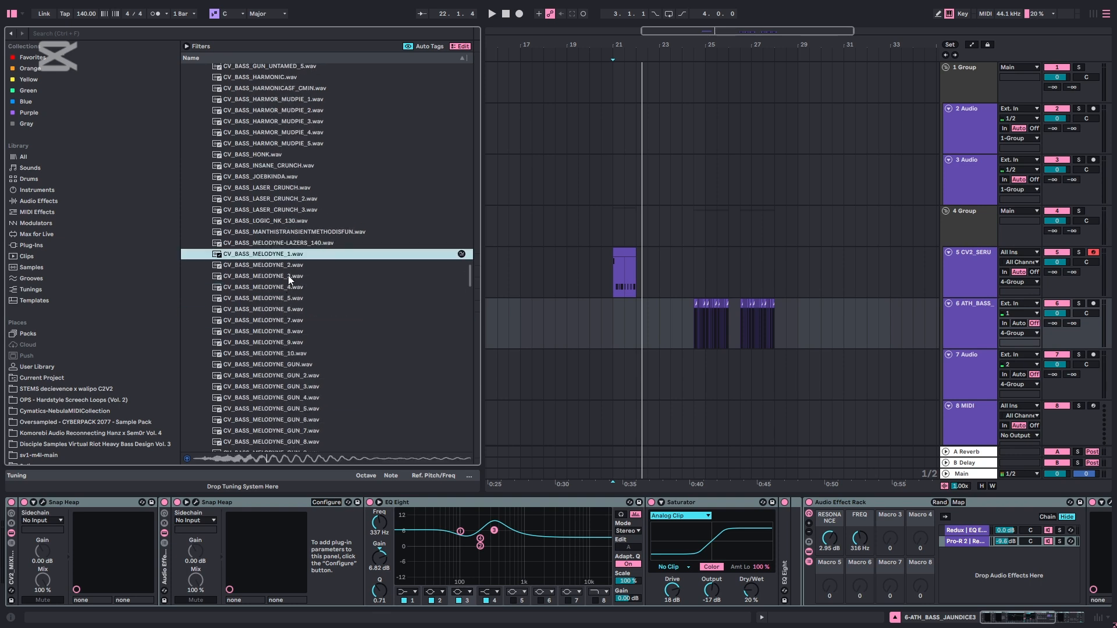
left_click(308, 199)
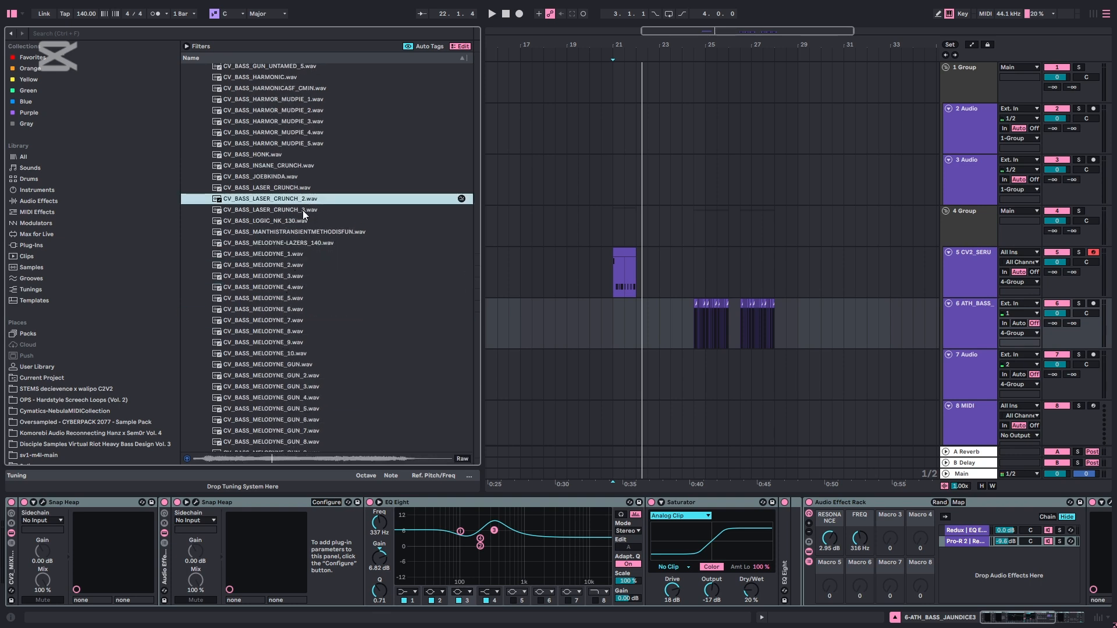
left_click(303, 210)
left_click(296, 232)
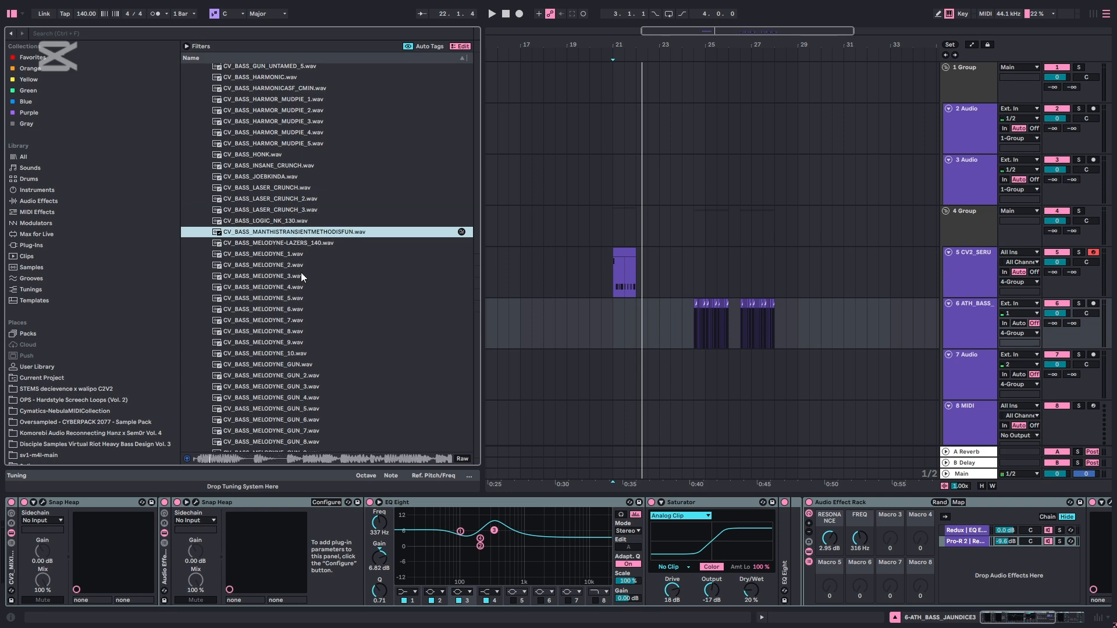
Audition the bass samples from the MELODYNE and MELODYNE_GUN series down to CV_BASS_MUDPIE_5.wav
scroll(301, 273, "down", 2)
left_click(299, 370)
left_click(321, 307)
left_click(309, 274)
scroll(309, 275, "down", 3)
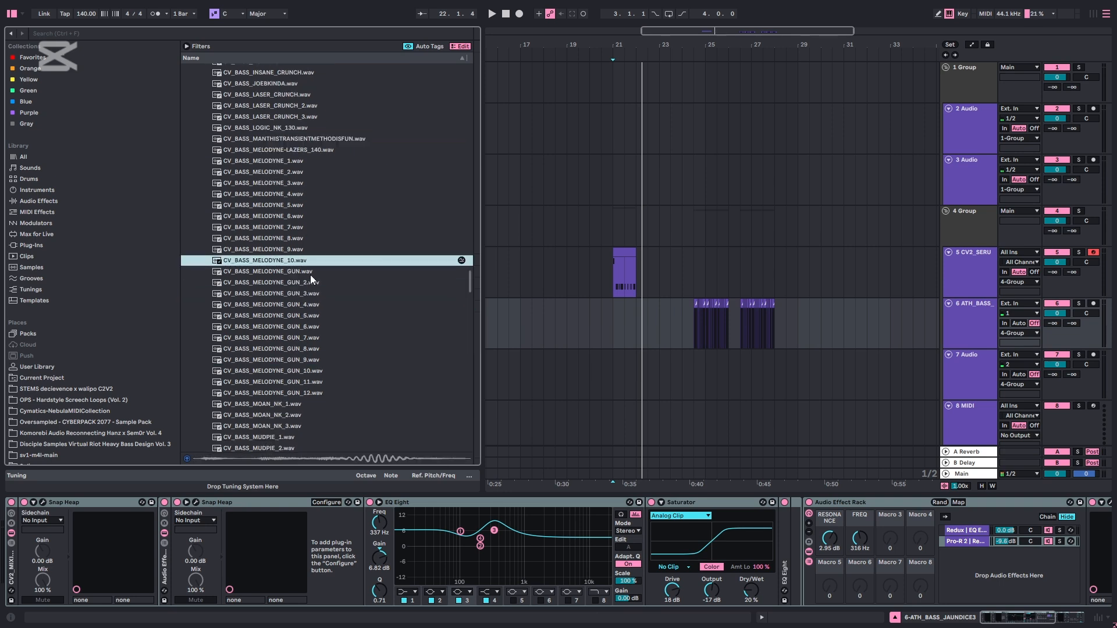
left_click(283, 344)
scroll(283, 344, "down", 3)
left_click(283, 308)
scroll(283, 308, "down", 2)
left_click(284, 262)
Audition samples further down the bass list, including CV_BASS_NVM_5.wav and CV_BASS_REFRACT_8.wav
scroll(284, 262, "down", 2)
left_click(284, 154)
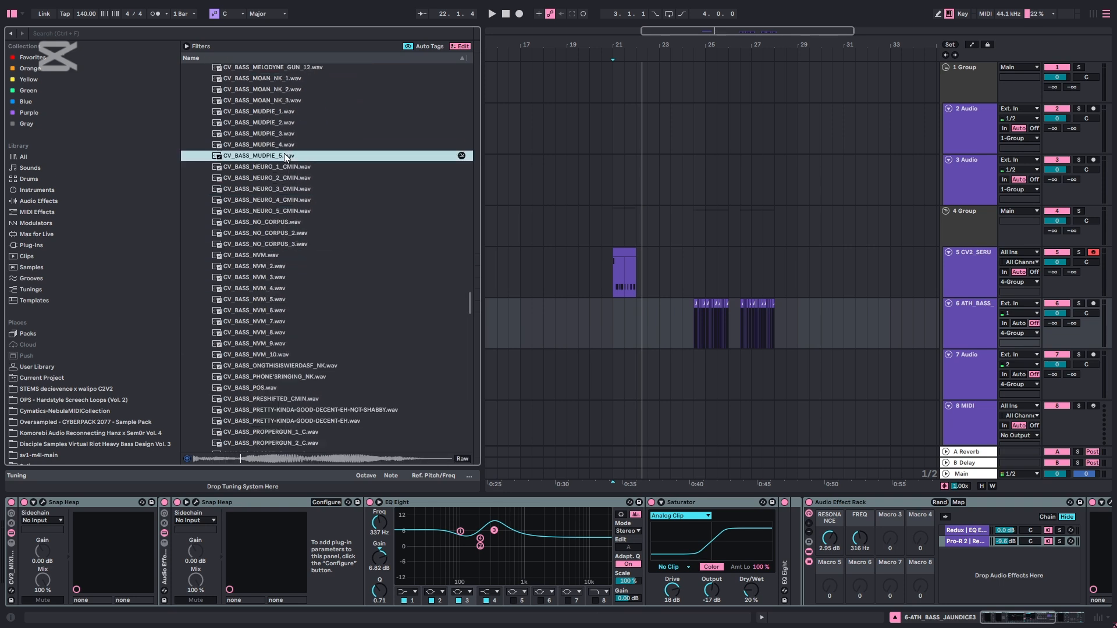
scroll(302, 171, "down", 3)
left_click(325, 326)
scroll(310, 271, "down", 2)
left_click(277, 125)
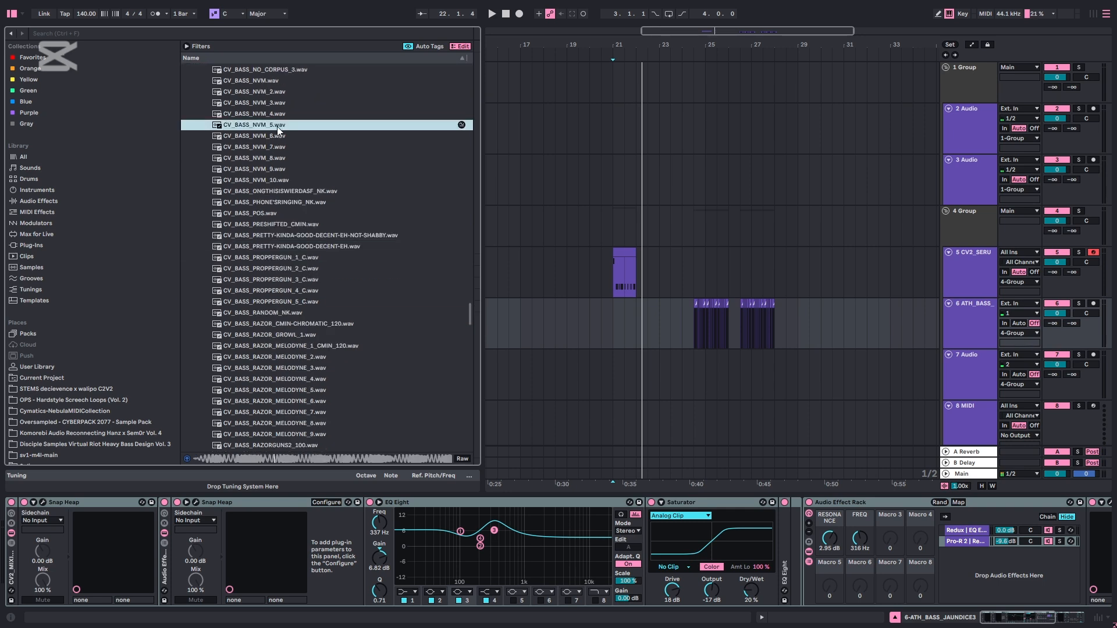
scroll(347, 355, "down", 1)
left_click(321, 355)
Audition CV_BASS_SPECTRAL_CRISP.wav and CV_BASS_SPIFF_CRUNCH_1.wav, and place the insert marker in the Serum 2 bass clip
scroll(322, 356, "down", 3)
left_click(303, 396)
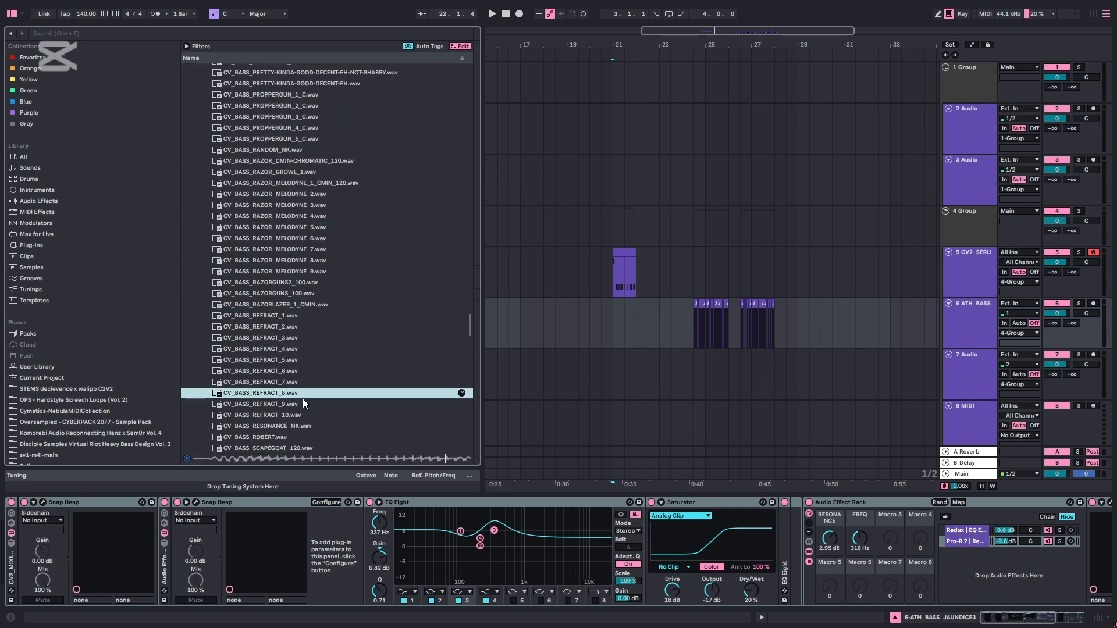
scroll(349, 360, "down", 6)
scroll(360, 319, "down", 4)
left_click(303, 312)
scroll(300, 319, "down", 3)
left_click(279, 342)
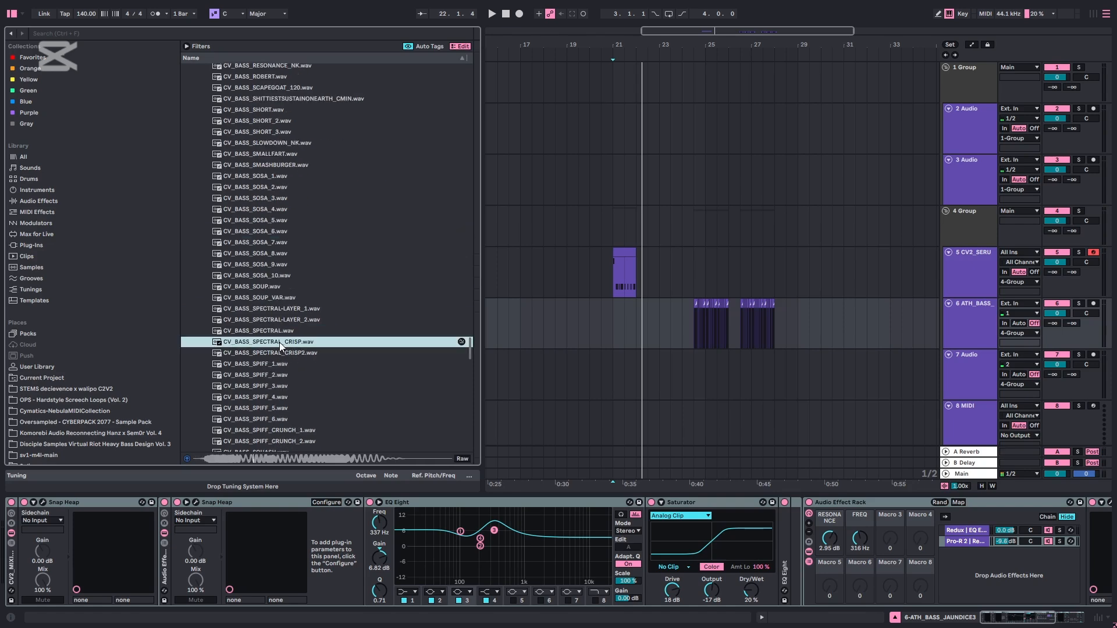
scroll(267, 343, "down", 3)
left_click(241, 339)
scroll(256, 344, "down", 3)
left_click(624, 276)
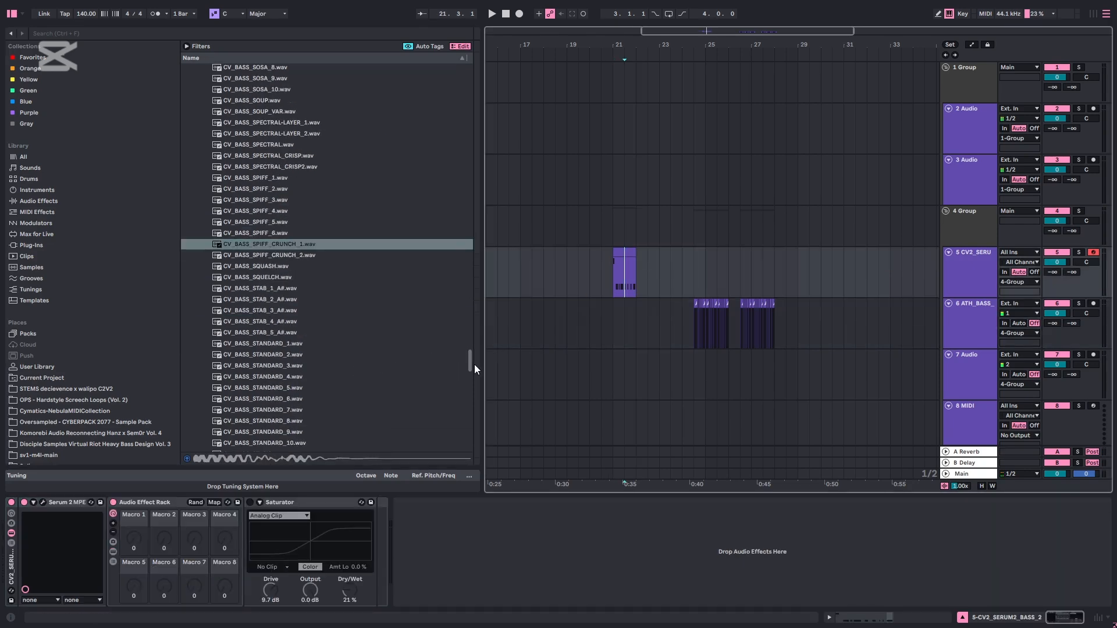
Open the CV_BONUS folder and audition CV_BONUS_CHUGS_140_CMIN.wav and CV_BONUS_DARIACORESNARE.wav
left_click_drag(471, 365, 463, 424)
left_click(246, 335)
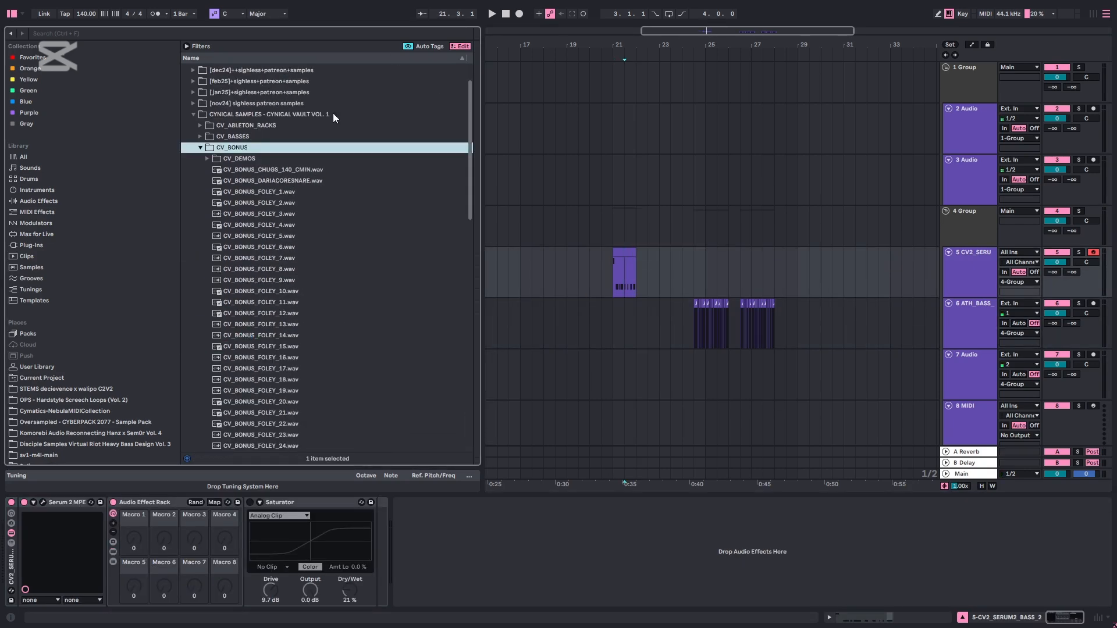
scroll(372, 174, "up", 1)
scroll(349, 215, "down", 3)
left_click(267, 121)
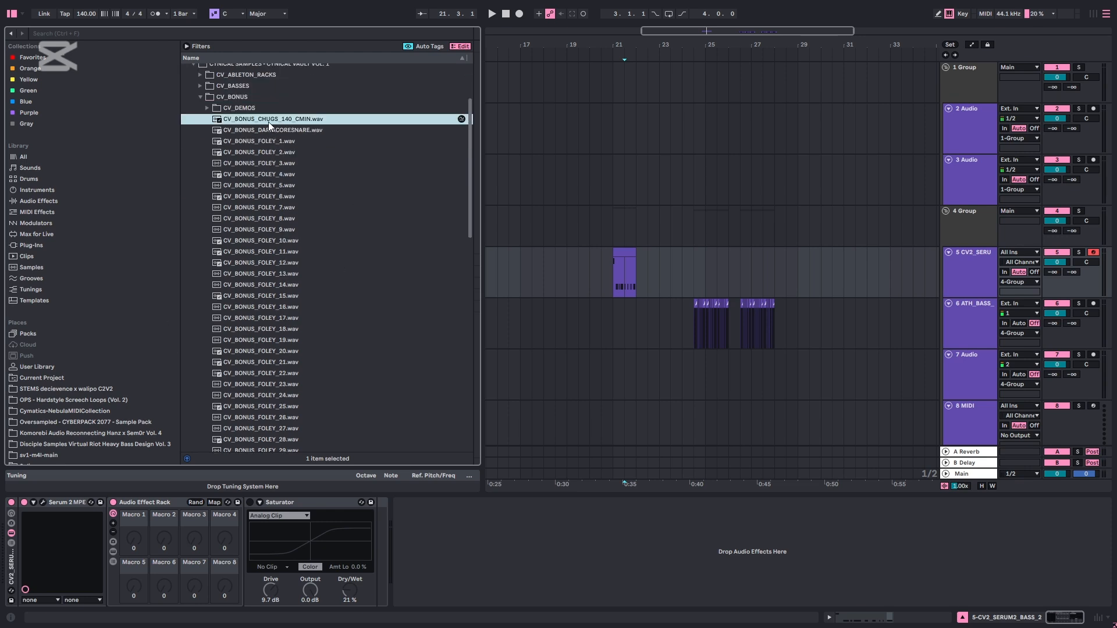
scroll(285, 204, "up", 5)
left_click(291, 222)
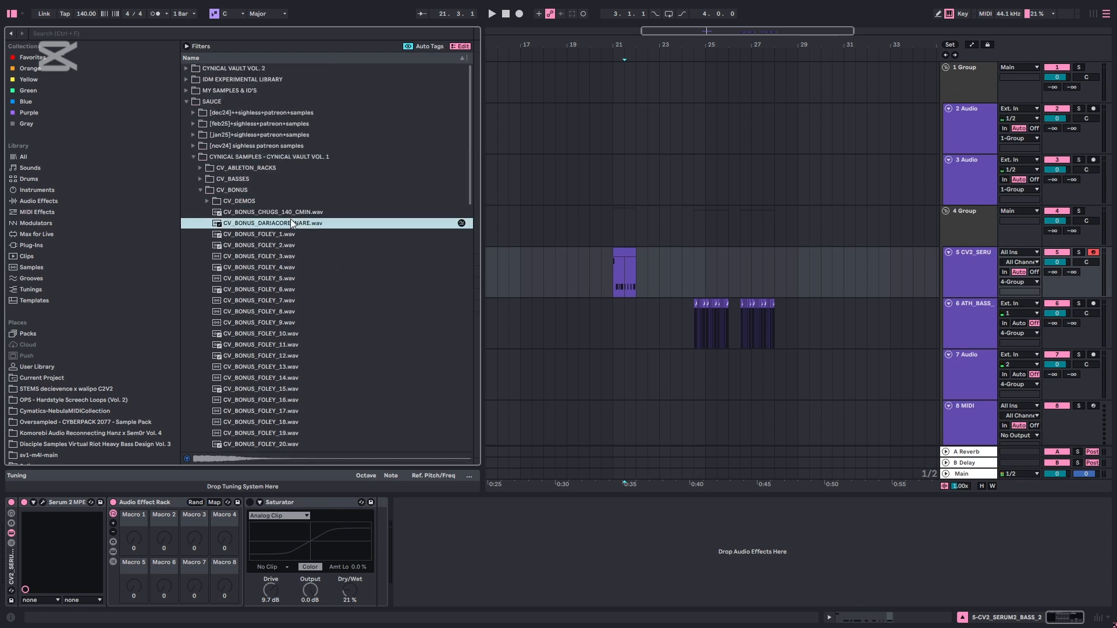
Select the CV_BASSES folder in the CYNICAL VAULT VOL. 1 pack and look over the browser's folders
left_click(301, 178)
scroll(291, 273, "down", 3)
scroll(273, 273, "up", 3)
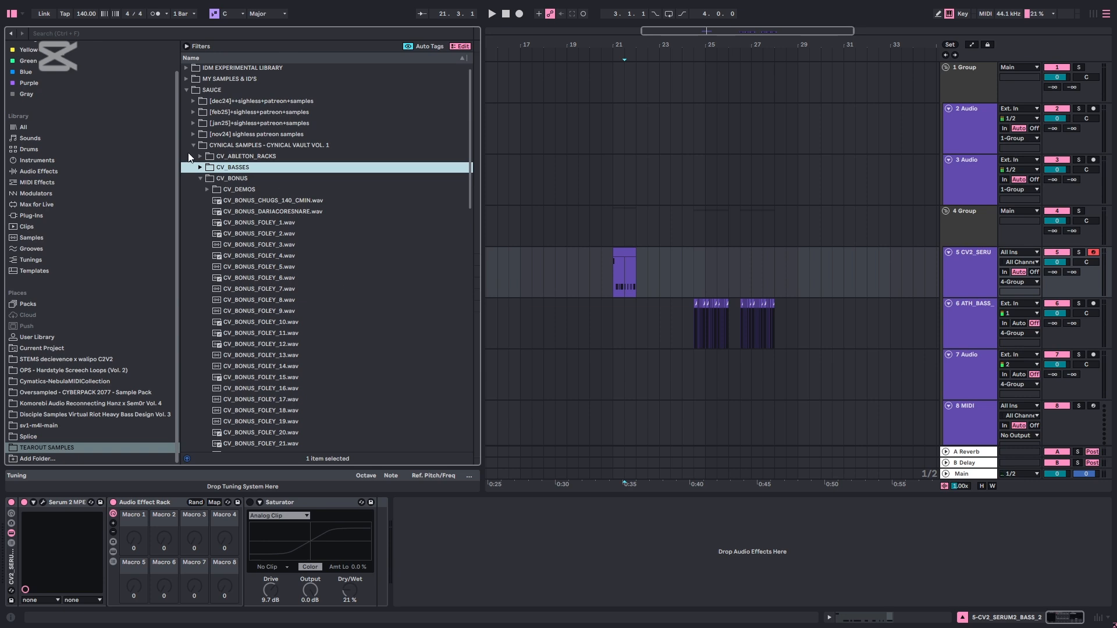
Collapse the CV_BONUS folder and open the CV_DRUMS folder
left_click(257, 179)
key("Left")
key("Down")
key("Right")
scroll(291, 202, "down", 3)
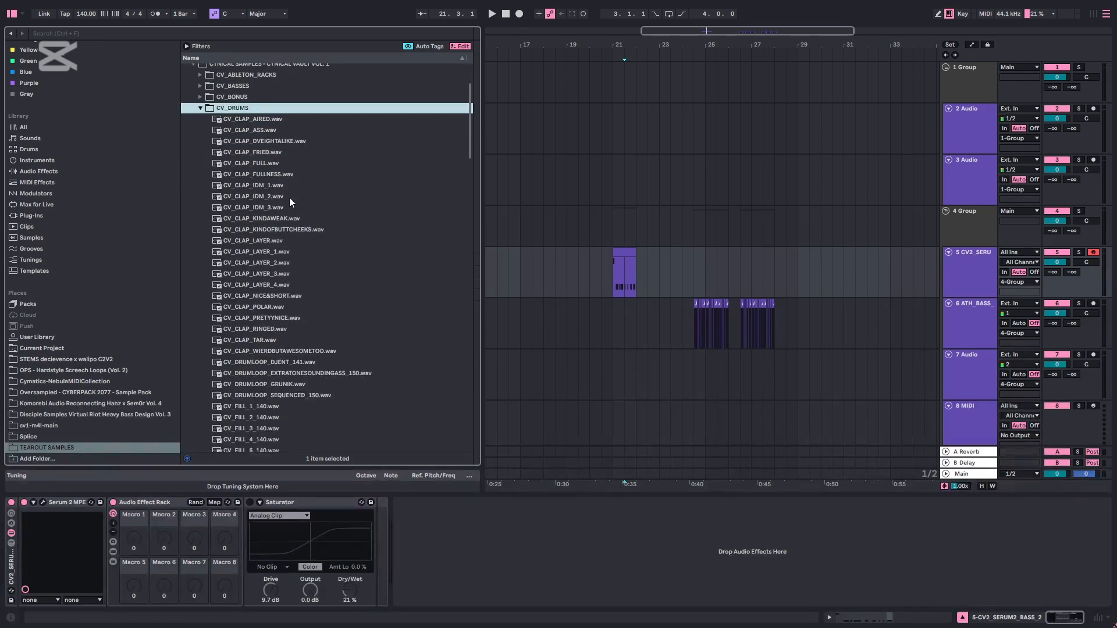
Audition clap samples in CV_DRUMS, including CV_CLAP_KINDAWEAK.wav and CV_CLAP_FRIED.wav
left_click(267, 296)
left_click(309, 284)
left_click(277, 218)
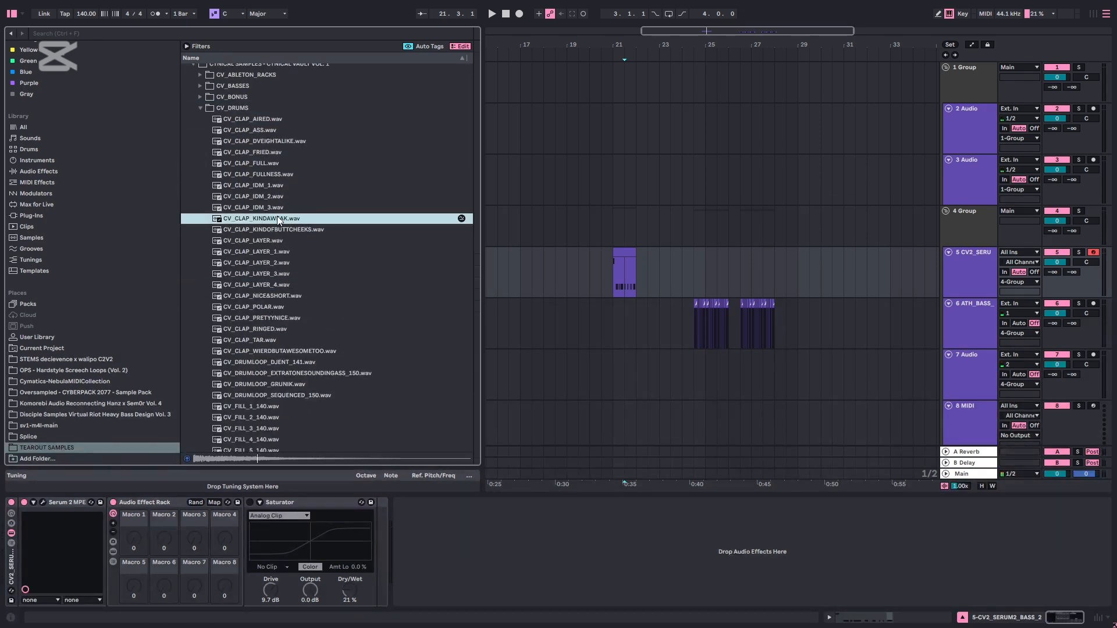
left_click(275, 151)
left_click(274, 130)
left_click(288, 110)
Audition drum fill and hat samples, including CV_FILL_4_140.wav, CV_HAT_CUTE.wav and CV_HAT_METALLIC2.wav
left_click(291, 442)
scroll(290, 407, "down", 5)
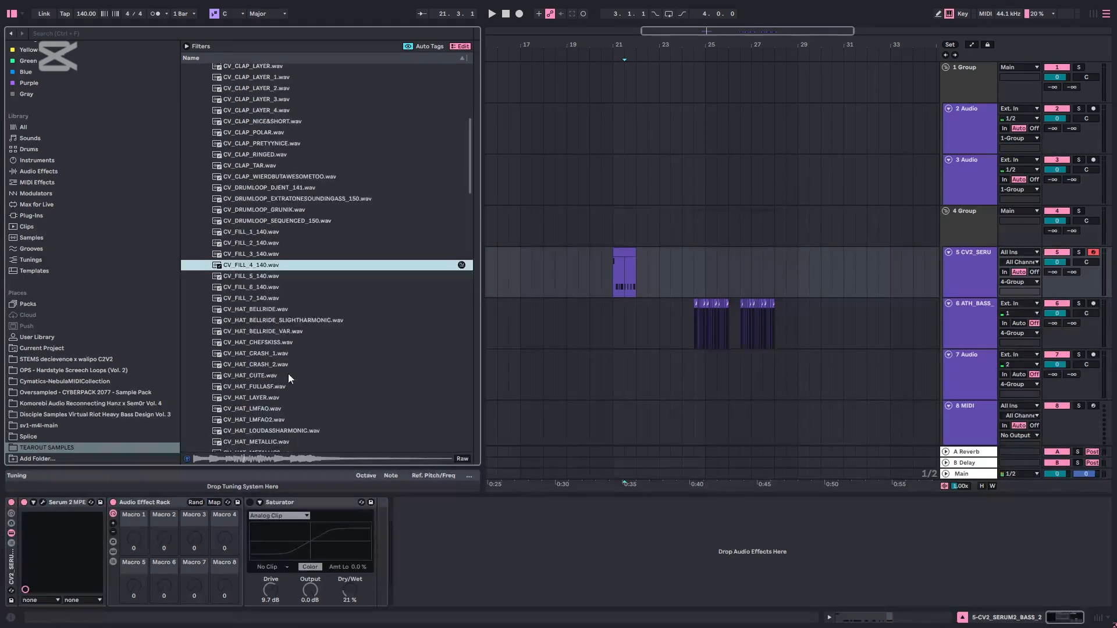
left_click(288, 375)
scroll(290, 360, "down", 3)
scroll(291, 359, "down", 2)
left_click(299, 352)
scroll(311, 343, "down", 2)
left_click(319, 341)
left_click(309, 232)
Audition CV_HAT_TUBULAR.wav and a few kick samples, including CV_KICK_SATURN_8.wav
scroll(297, 285, "down", 3)
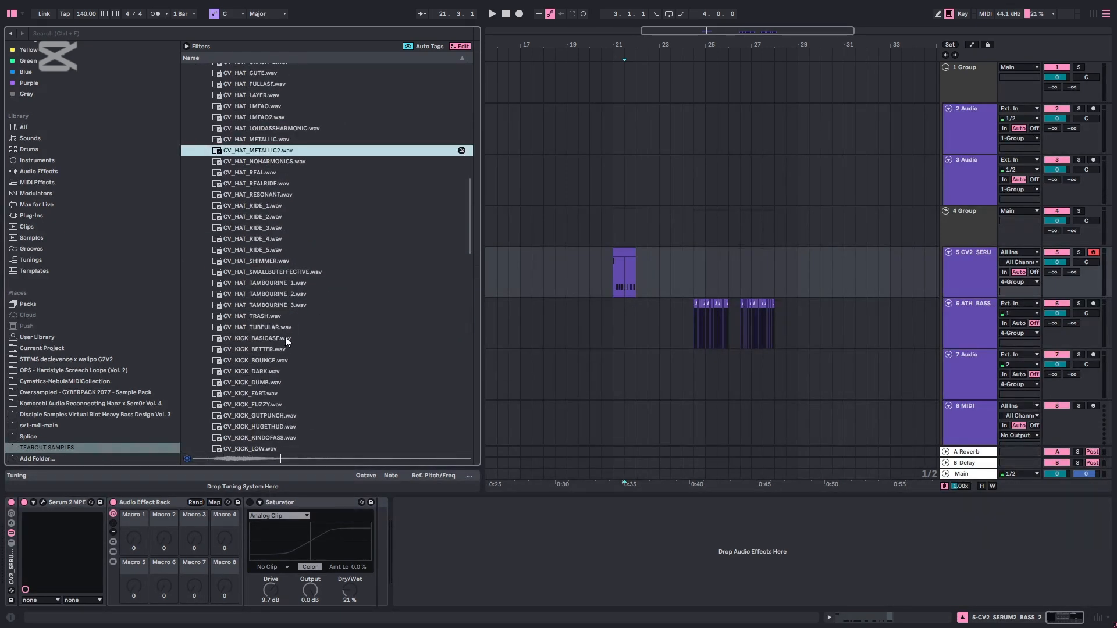
left_click(276, 328)
scroll(271, 327, "down", 3)
left_click(287, 300)
scroll(287, 297, "down", 3)
scroll(288, 291, "down", 4)
left_click(288, 269)
Audition samples from the end of the kicks into the percussion, including CV_PERC_DINK.wav
scroll(285, 279, "down", 3)
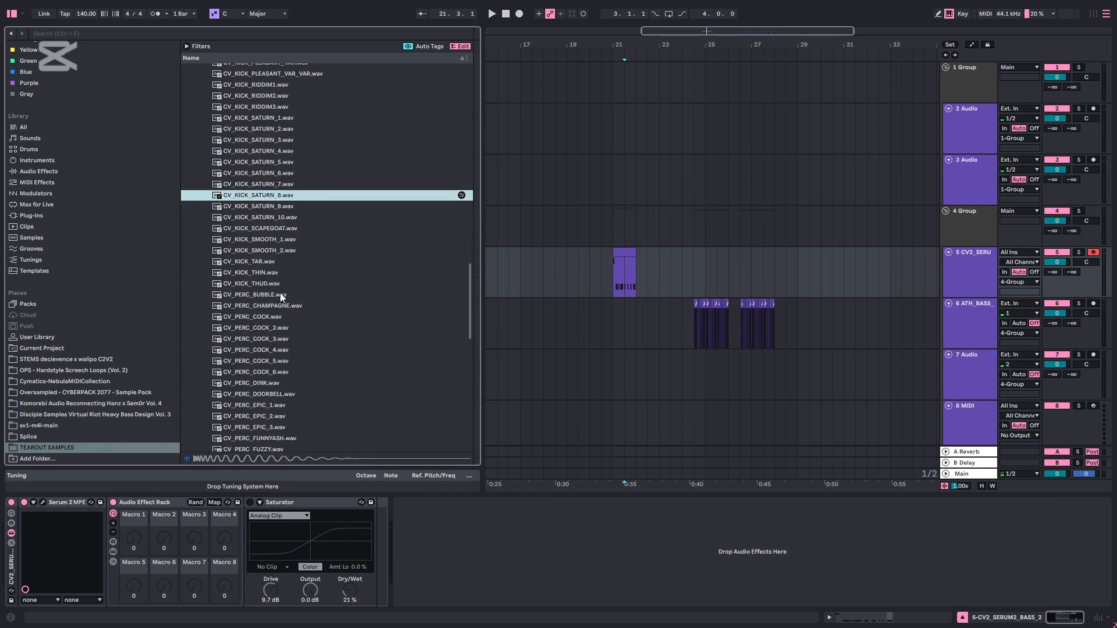
left_click(276, 142)
scroll(320, 329, "down", 8)
left_click(274, 261)
Audition samples down to the snares, including CV_SNARE_RESONANT2.wav and CV_SNARE_FATTY.wav
scroll(274, 265, "down", 2)
left_click(271, 281)
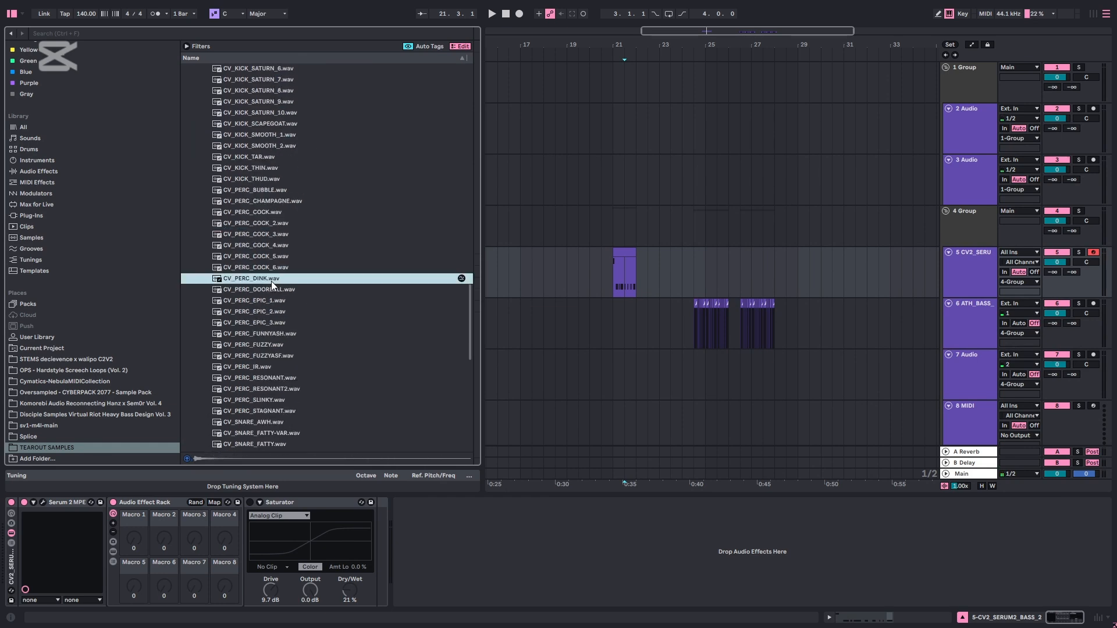
scroll(278, 302, "down", 3)
left_click(278, 304)
Look over the CV_SYNTHS samples and open the CV_FX folder
scroll(274, 308, "down", 3)
left_click(274, 309)
left_click(321, 256)
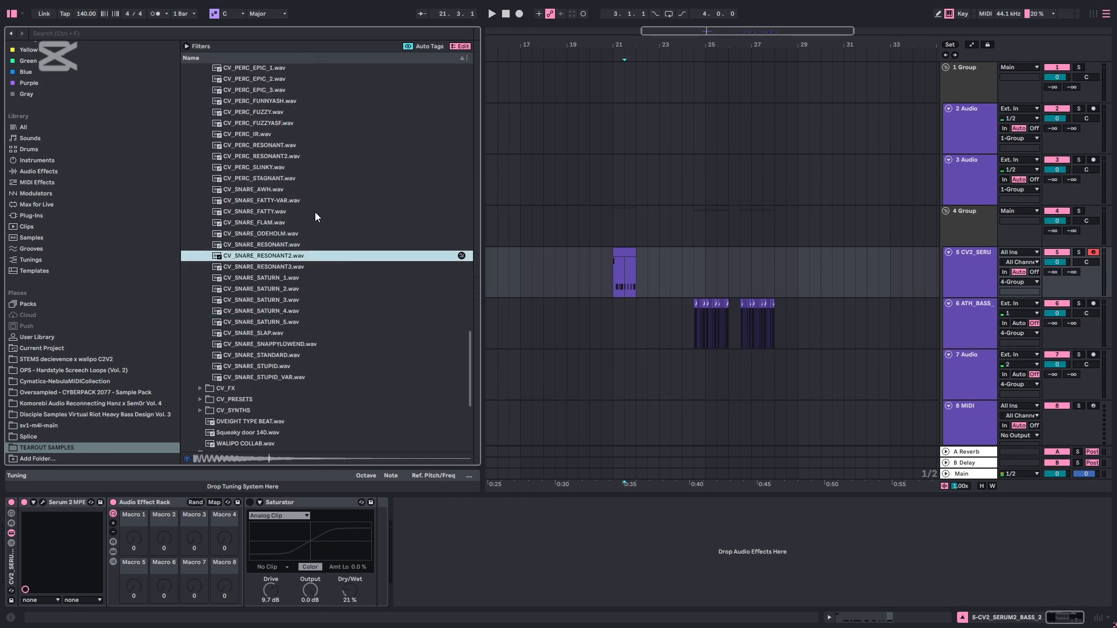
left_click(315, 212)
left_click(281, 243)
scroll(283, 291, "down", 3)
left_click(282, 329)
scroll(274, 274, "down", 14)
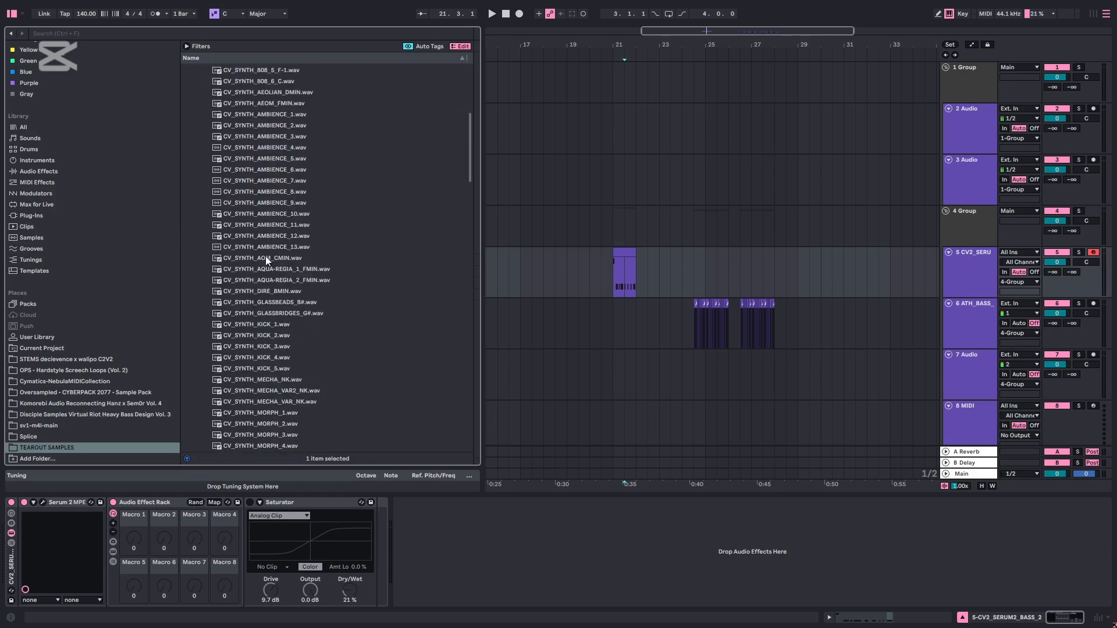
scroll(253, 191, "up", 10)
left_click(250, 174)
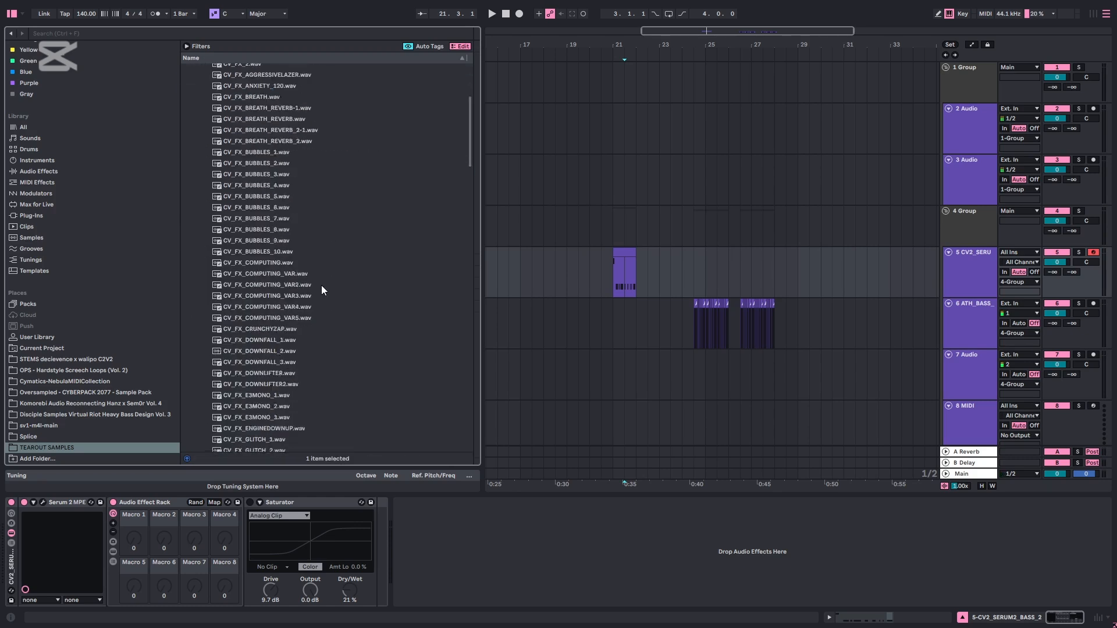
scroll(321, 285, "down", 2)
scroll(311, 266, "down", 3)
Audition FX samples including CV_FX_ENGINEDOWNUP.wav, CV_FX_GLITCH_5.wav and CV_FX_GLITCH_10.wav
left_click(292, 211)
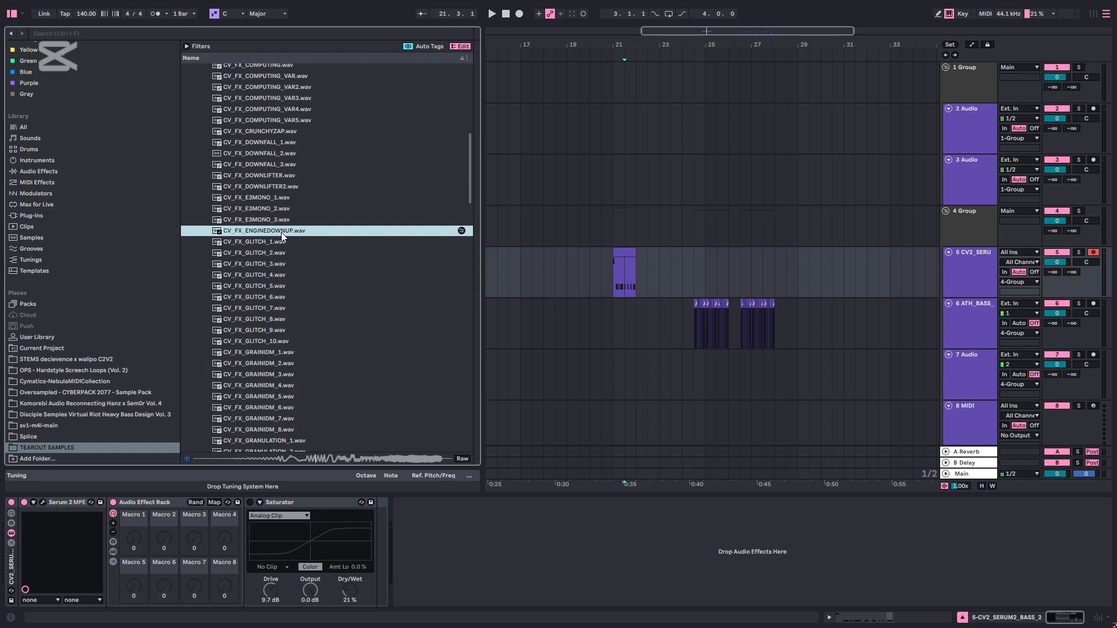
left_click(291, 286)
left_click(295, 340)
left_click(284, 287)
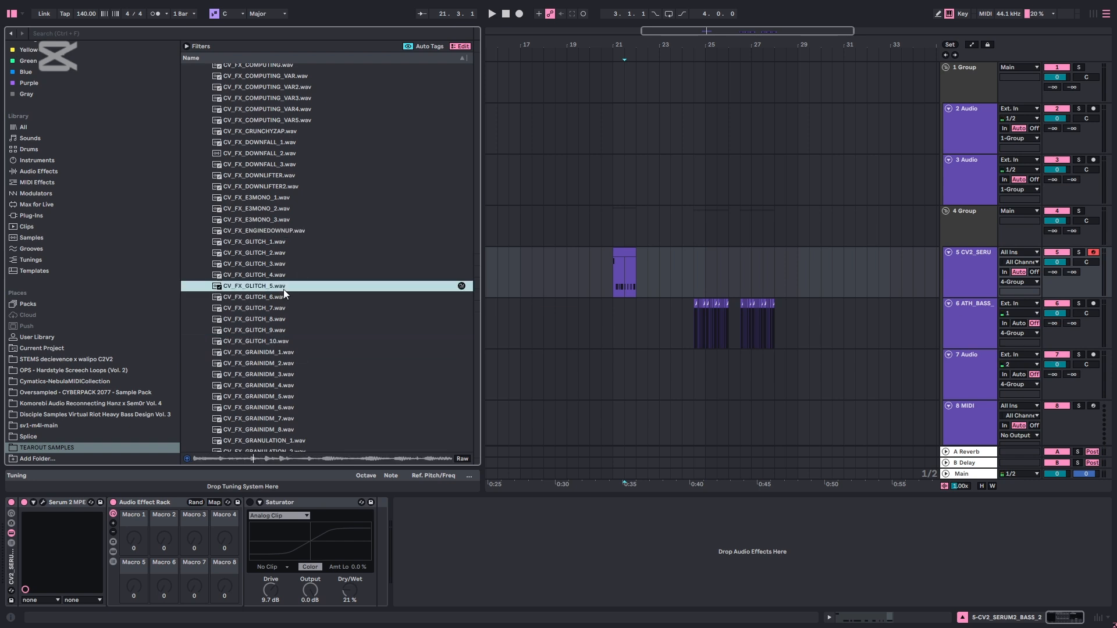
left_click(277, 385)
Audition more FX samples down the list, including CV_FX_IDK_1.wav and CV_FX_IDM_RATTLESNAKE.wav
scroll(276, 388, "down", 3)
left_click(277, 369)
scroll(276, 368, "down", 3)
left_click(278, 329)
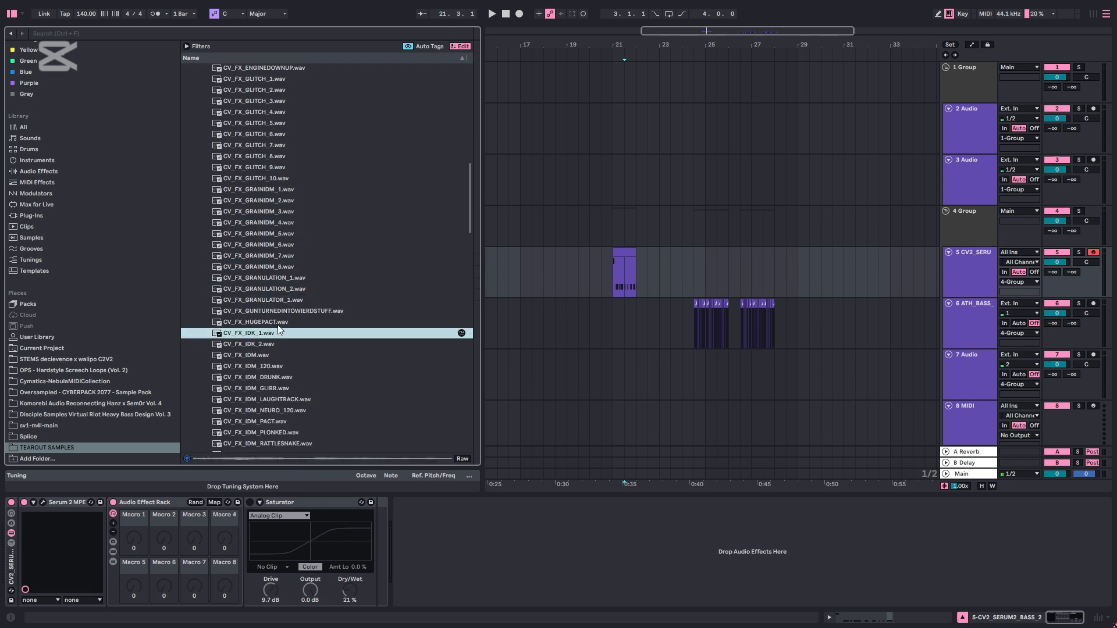
left_click(287, 312)
scroll(262, 291, "down", 2)
left_click(311, 399)
scroll(293, 384, "down", 6)
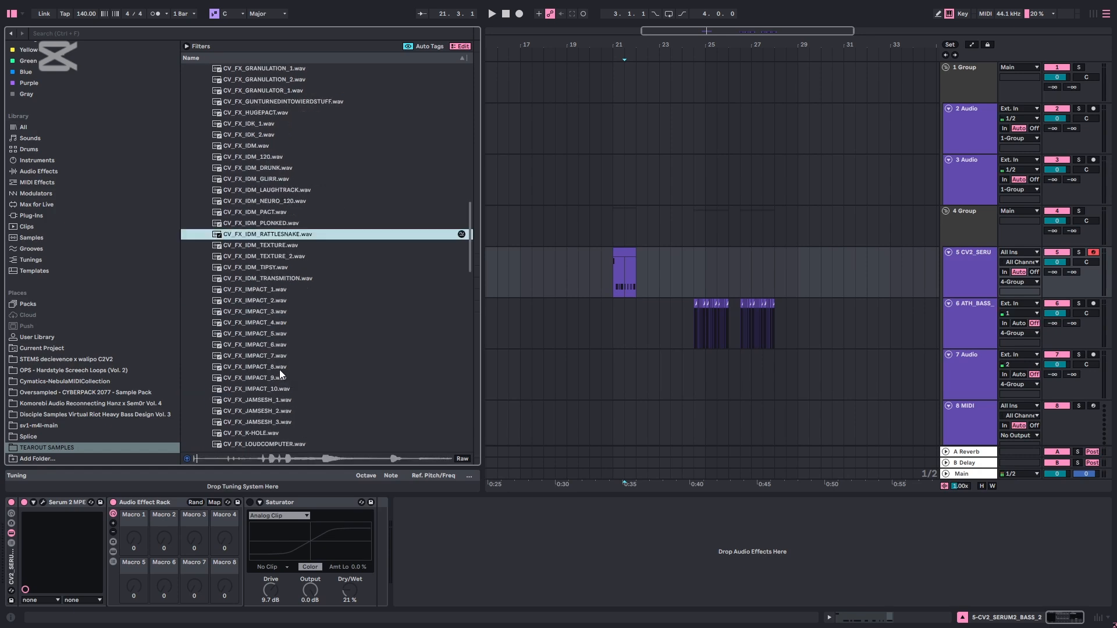
Audition FX samples from the impacts down to CV_FX_MUDPIE_1.wav
left_click(278, 368)
scroll(279, 369, "down", 3)
left_click(275, 320)
key("Up")
key("Up")
scroll(286, 371, "down", 1)
left_click(284, 362)
scroll(283, 361, "down", 2)
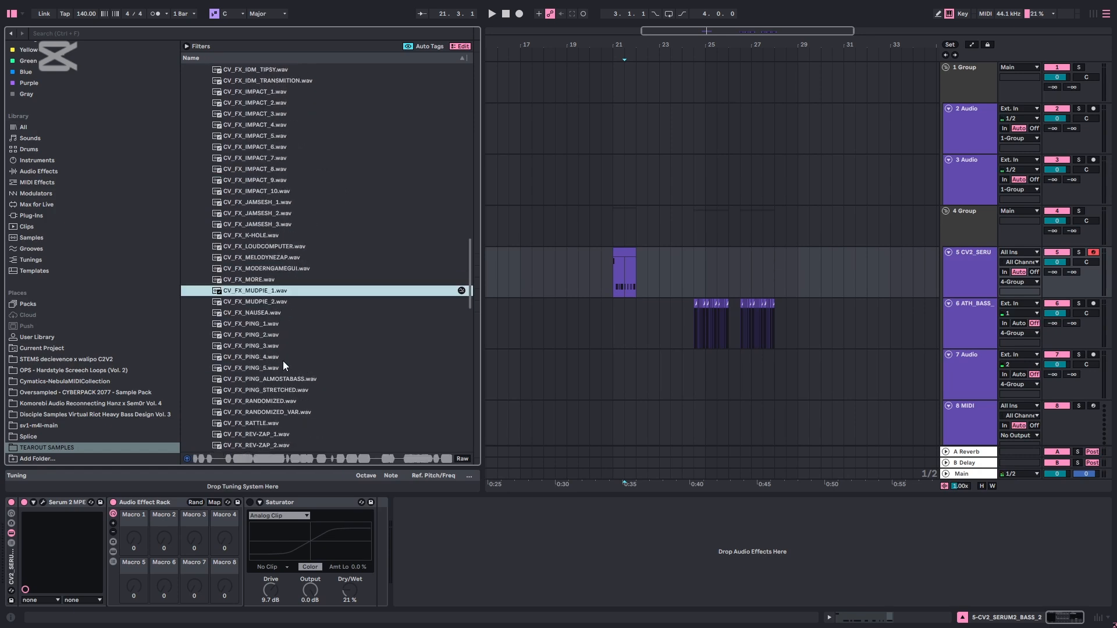
Audition the FX samples following CV_FX_MUDPIE_1.wav down to CV_FX_SCRUNCH.wav
key("Down")
key("Down")
scroll(292, 334, "down", 3)
left_click(284, 339)
scroll(284, 338, "down", 3)
key("Up")
left_click(277, 343)
scroll(278, 343, "down", 3)
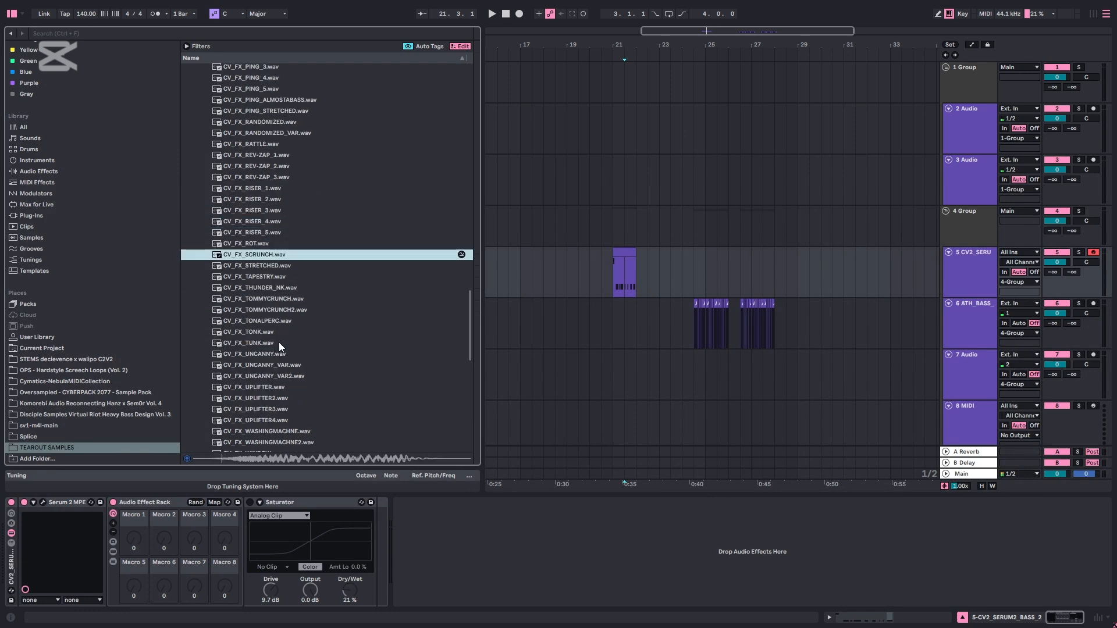
Audition the remaining FX samples after CV_FX_SCRUNCH.wav down to the lasers, including CV_LAZER_MODAELISH8.wav
key("Down")
key("Down")
left_click(291, 371)
scroll(291, 371, "down", 3)
left_click(270, 379)
scroll(280, 380, "down", 1)
key("Up")
left_click(268, 400)
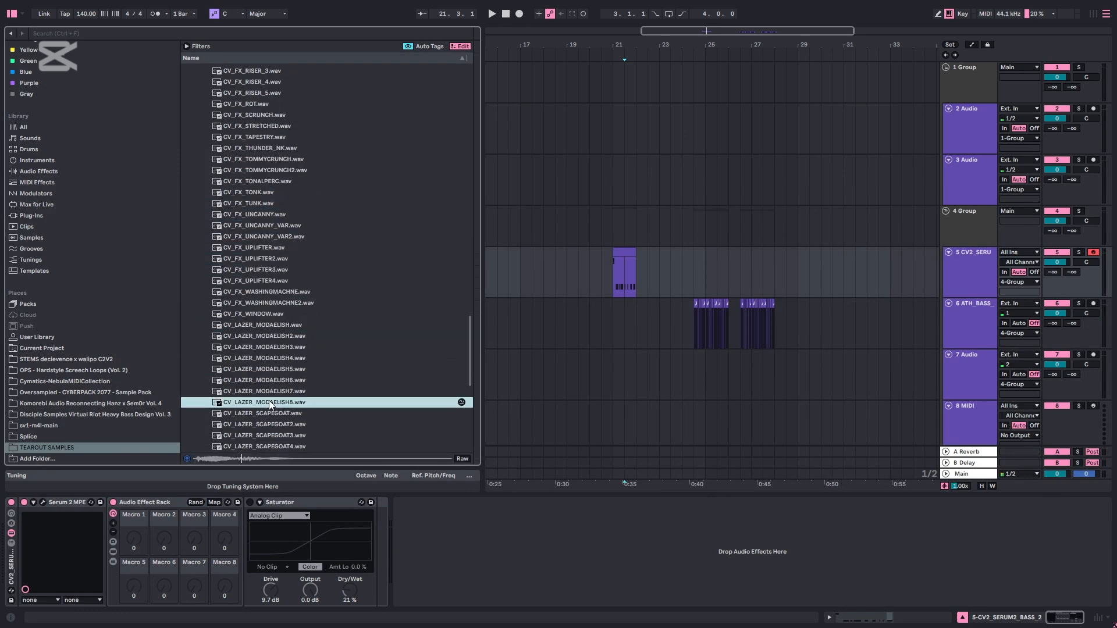
Go back up the FX list from the lasers, auditioning samples including CV_FX_PING_2.wav
scroll(271, 395, "down", 2)
scroll(308, 179, "up", 6)
left_click(323, 143)
scroll(322, 143, "up", 6)
left_click(253, 219)
scroll(274, 250, "up", 5)
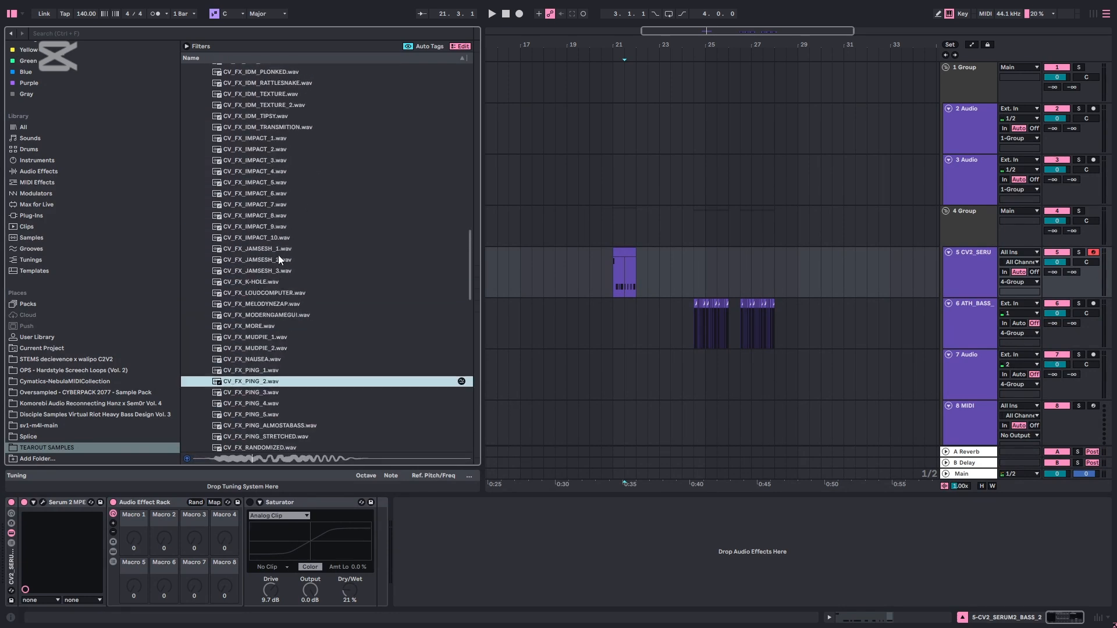
Audition FX samples above the pings, including CV_FX_GUNTURNEDINTOWIERDSTUFF.wav
key("Up")
key("Up")
scroll(304, 285, "up", 3)
left_click(304, 282)
scroll(303, 262, "up", 6)
left_click(301, 229)
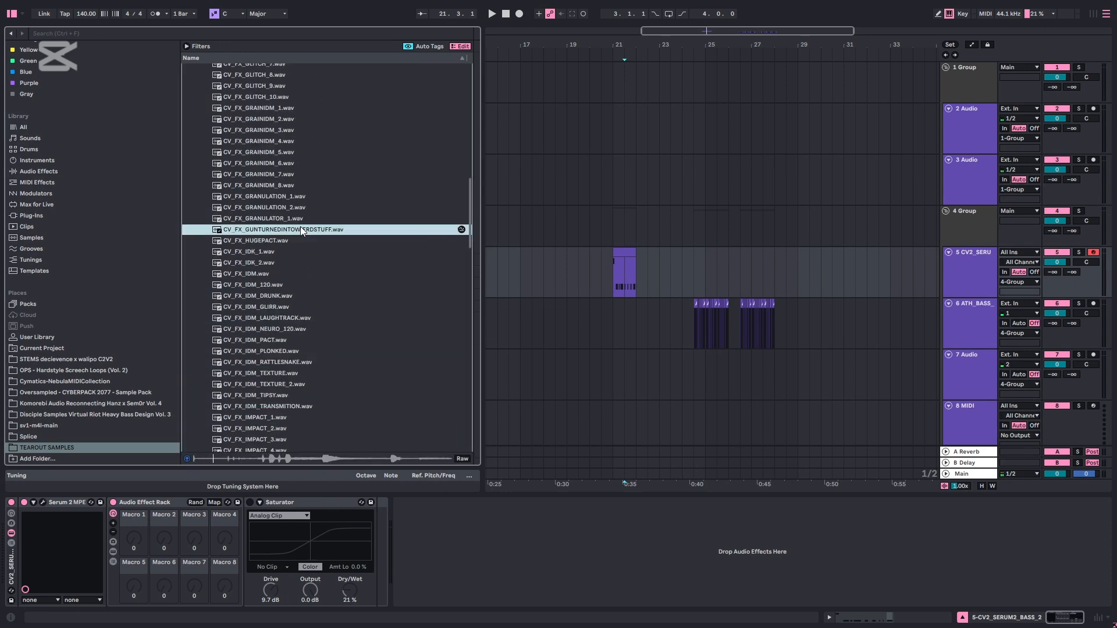
Audition samples higher up the FX list, including CV_FX_DOWNLIFTER2.wav and the computing sounds
scroll(298, 215, "up", 3)
left_click(296, 201)
scroll(296, 200, "up", 3)
left_click(294, 201)
scroll(294, 202, "up", 3)
left_click(295, 198)
scroll(294, 198, "up", 4)
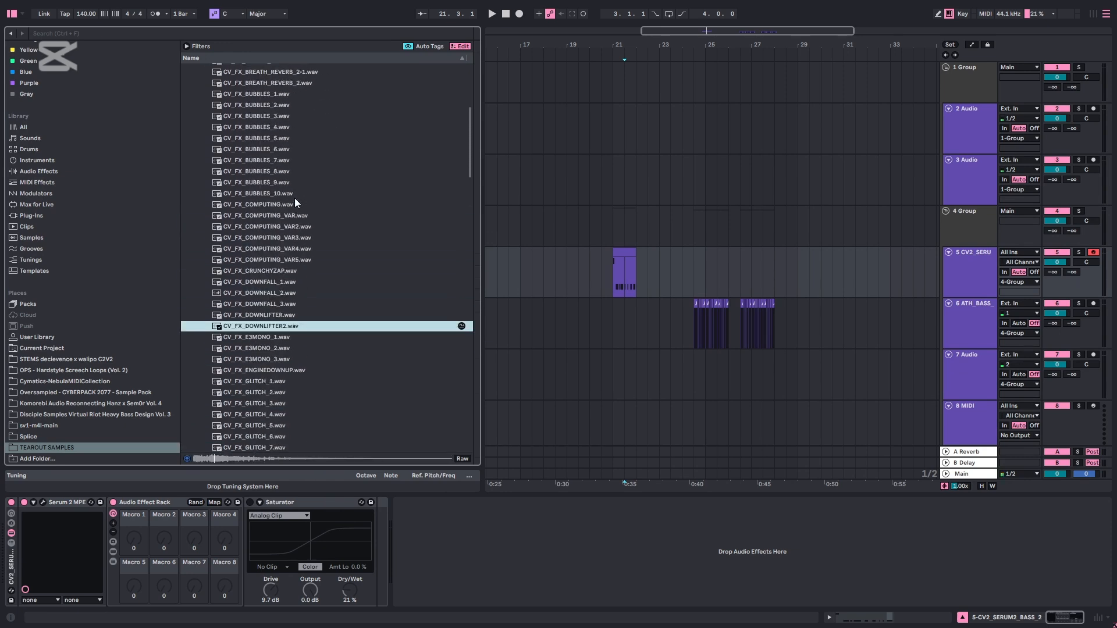
left_click(294, 198)
left_click(288, 229)
Audition the bubble samples, including CV_FX_BUBBLES_8.wav, CV_FX_BUBBLES_9.wav and CV_FX_BUBBLES_10.wav
scroll(288, 230, "up", 3)
left_click(280, 212)
scroll(279, 226, "up", 2)
left_click(277, 256)
left_click(283, 309)
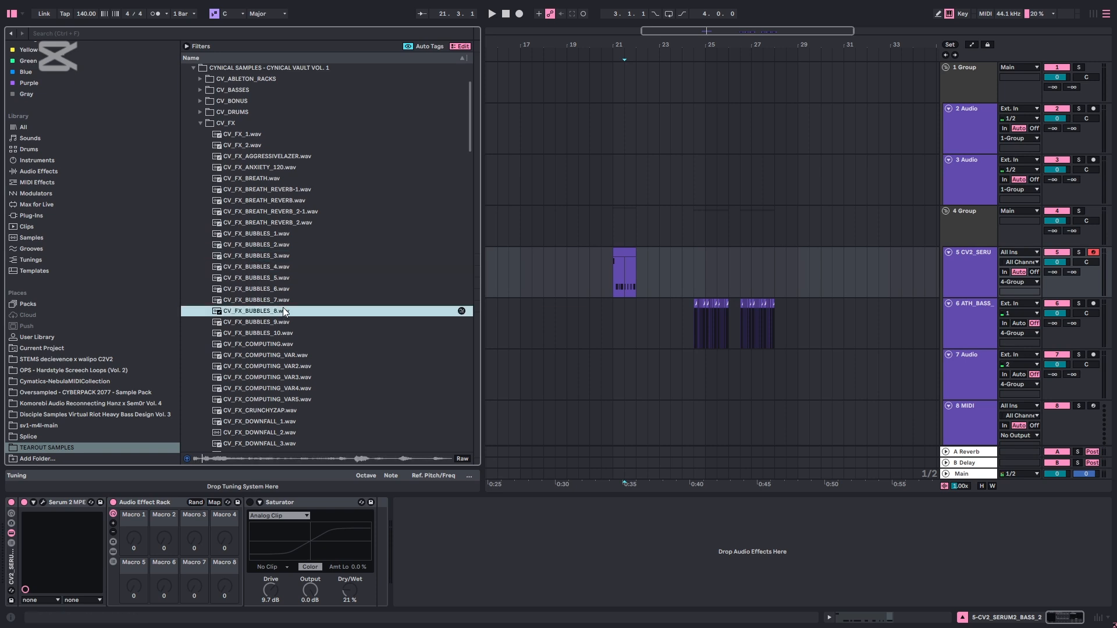
left_click(273, 322)
left_click(268, 334)
Audition CV_FX_BUBBLES_3.wav, the breath samples including CV_FX_BREATH_REVERB.wav, and CV_FX_AGGRESSIVELAZER.wav
left_click(263, 256)
left_click(270, 222)
left_click(277, 201)
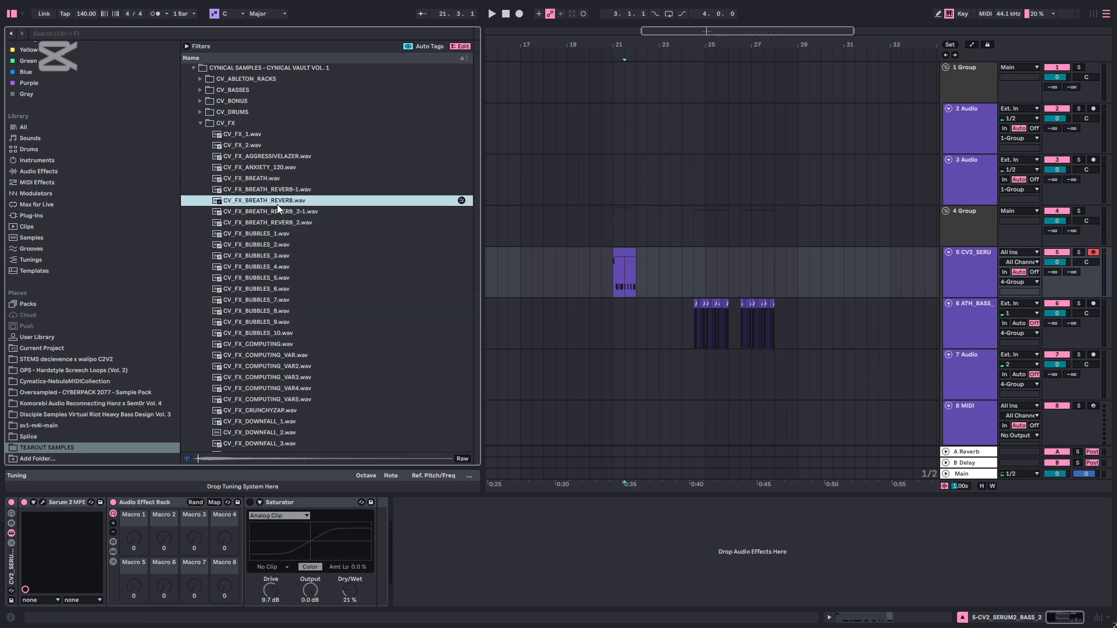
left_click(273, 178)
left_click(268, 157)
Audition CV_FX_BUBBLES_3.wav, CV_FX_BUBBLES_10.wav, CV_FX_DOWNFALL_3.wav and further samples down the FX list
left_click(277, 256)
left_click(279, 333)
scroll(280, 389, "down", 3)
left_click(278, 374)
scroll(275, 359, "down", 4)
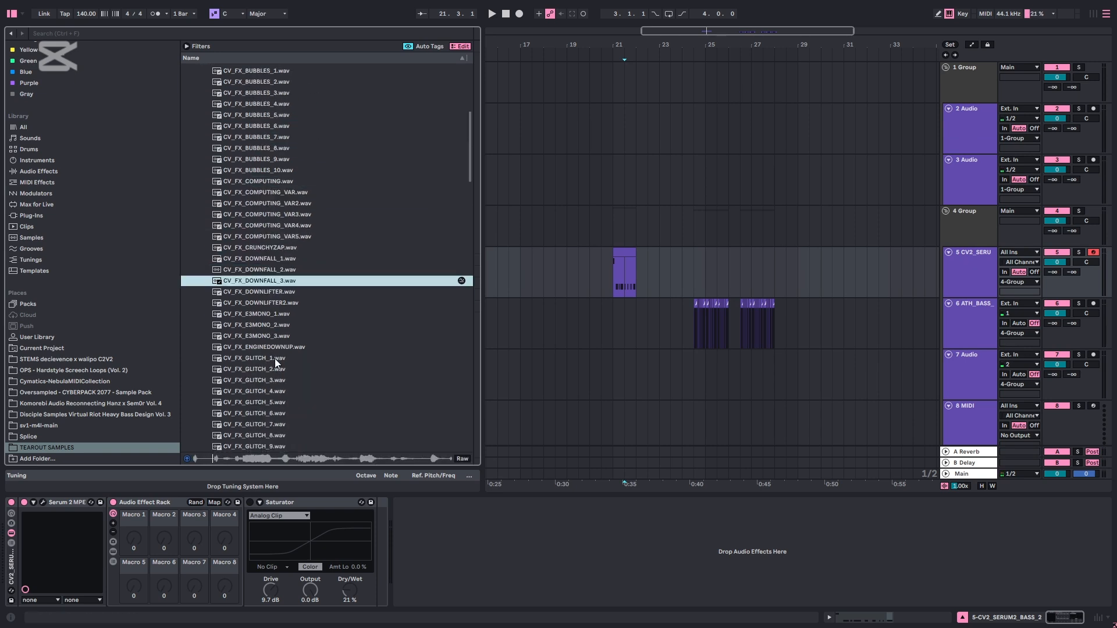
scroll(274, 356, "down", 3)
left_click(241, 334)
scroll(291, 308, "down", 3)
left_click(376, 228)
scroll(378, 256, "down", 12)
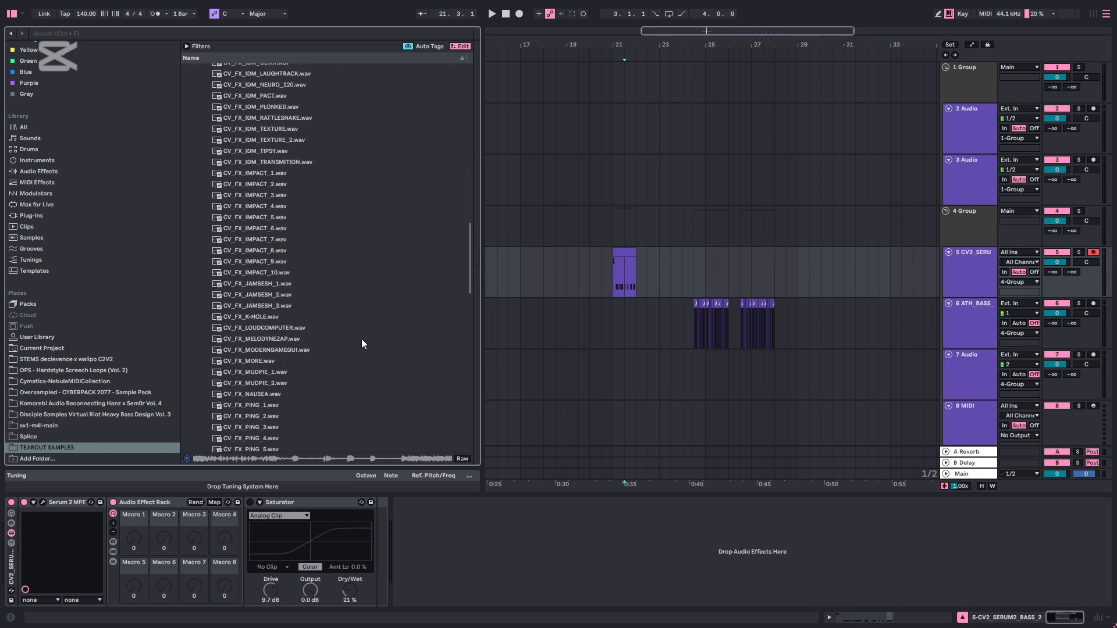
Open the CV_SYNTHS folder, look over its samples and collapse it again
scroll(362, 340, "down", 20)
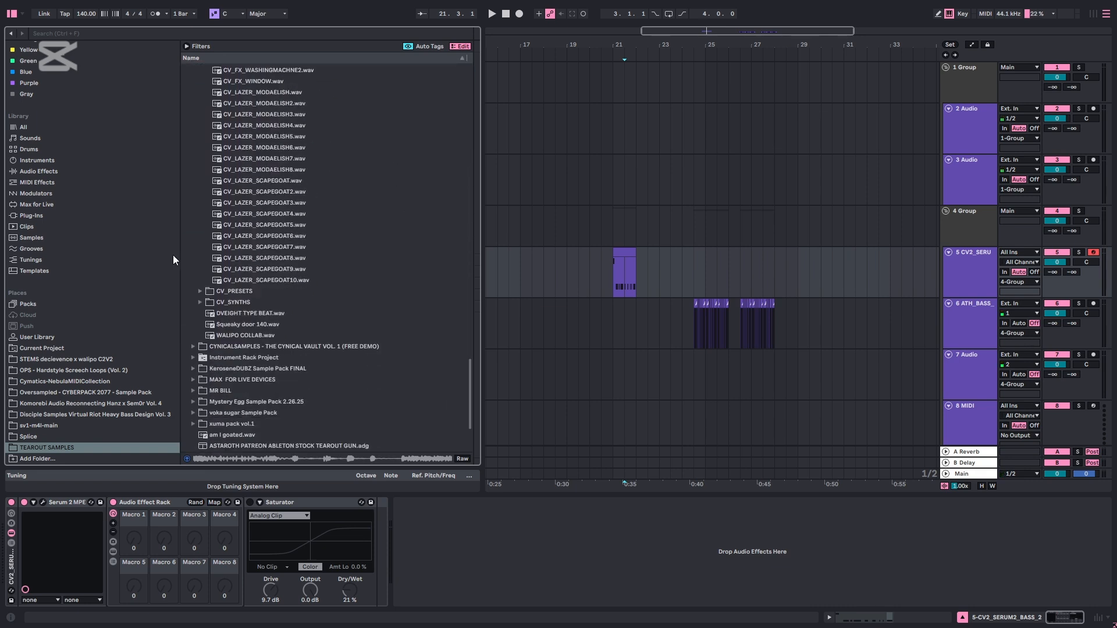
double_click(257, 301)
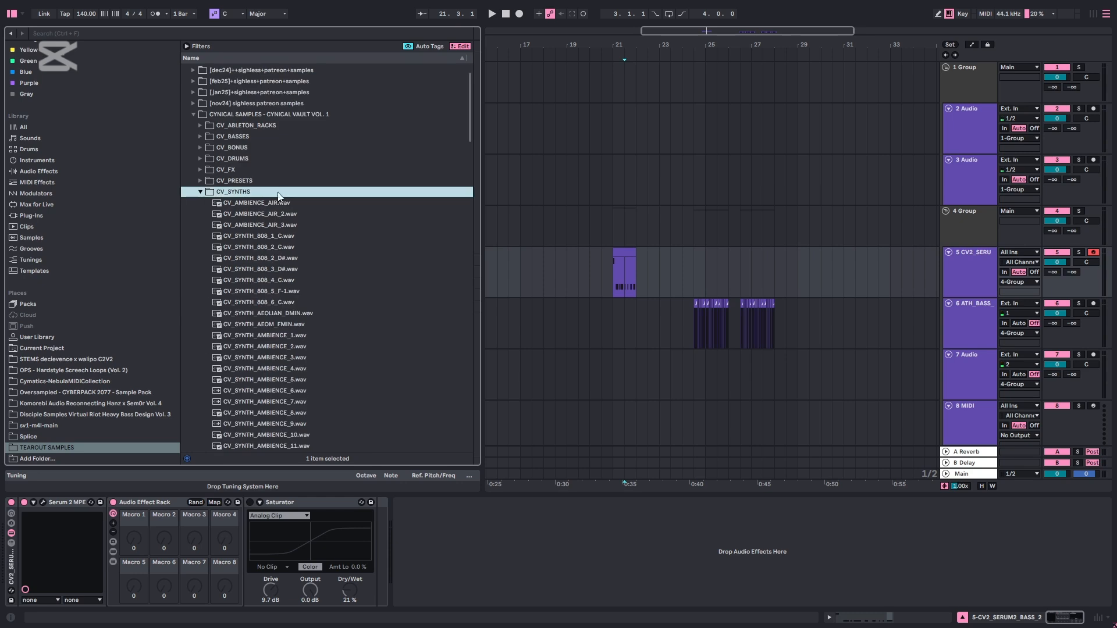
double_click(235, 192)
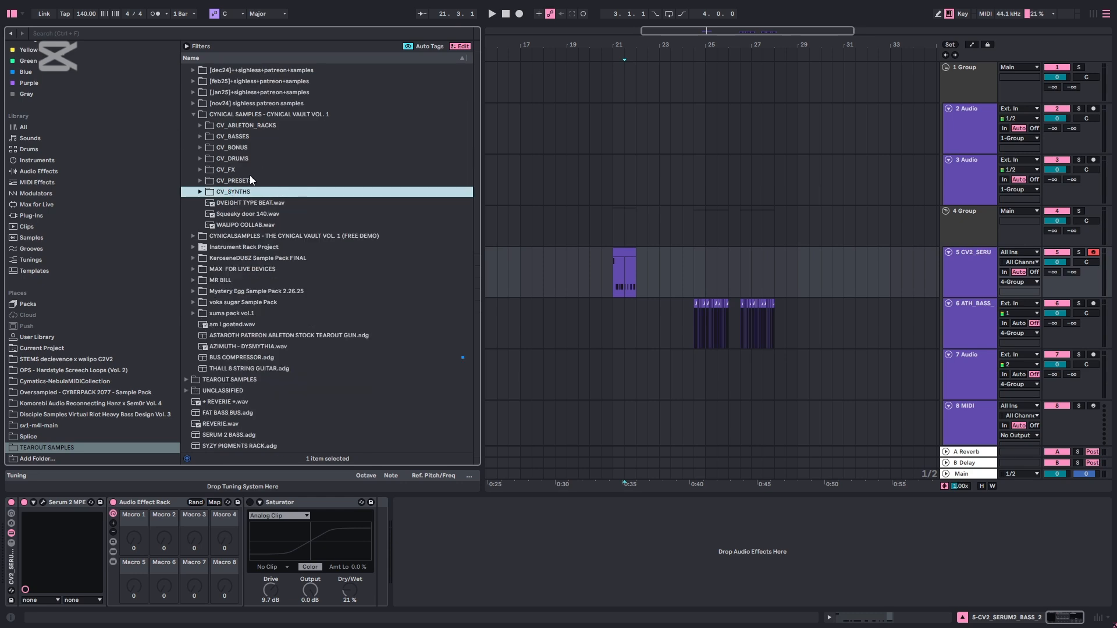